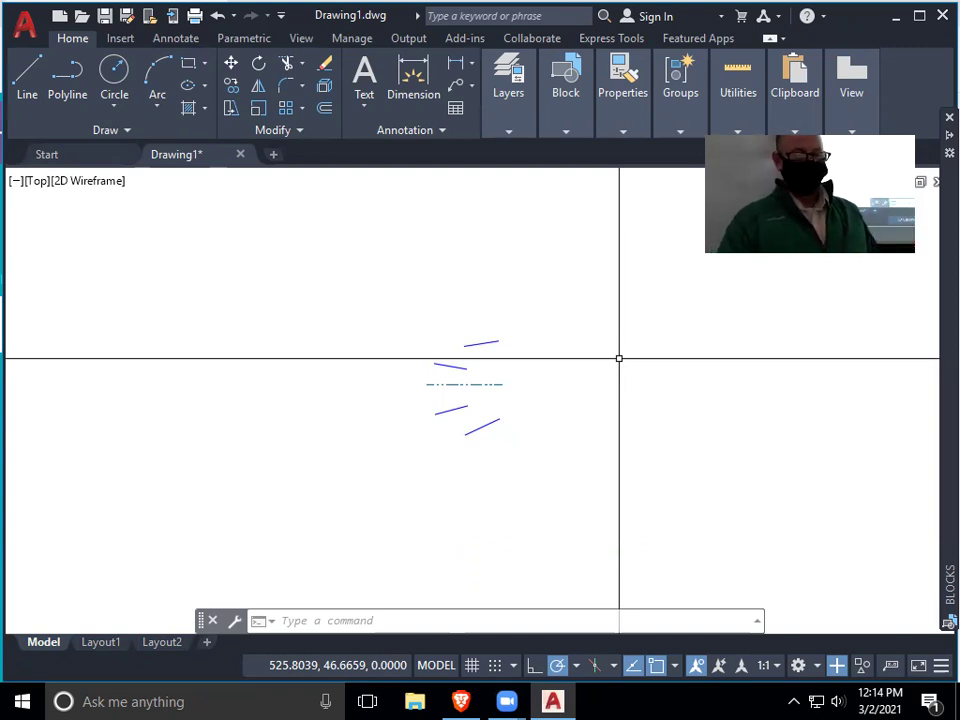
# Step: Draw a sloping phantom fold line above the two upper blue lines, descending to the right and extending past both
pyautogui.scroll(4, 482, 389)
pyautogui.scroll(2, 482, 389)
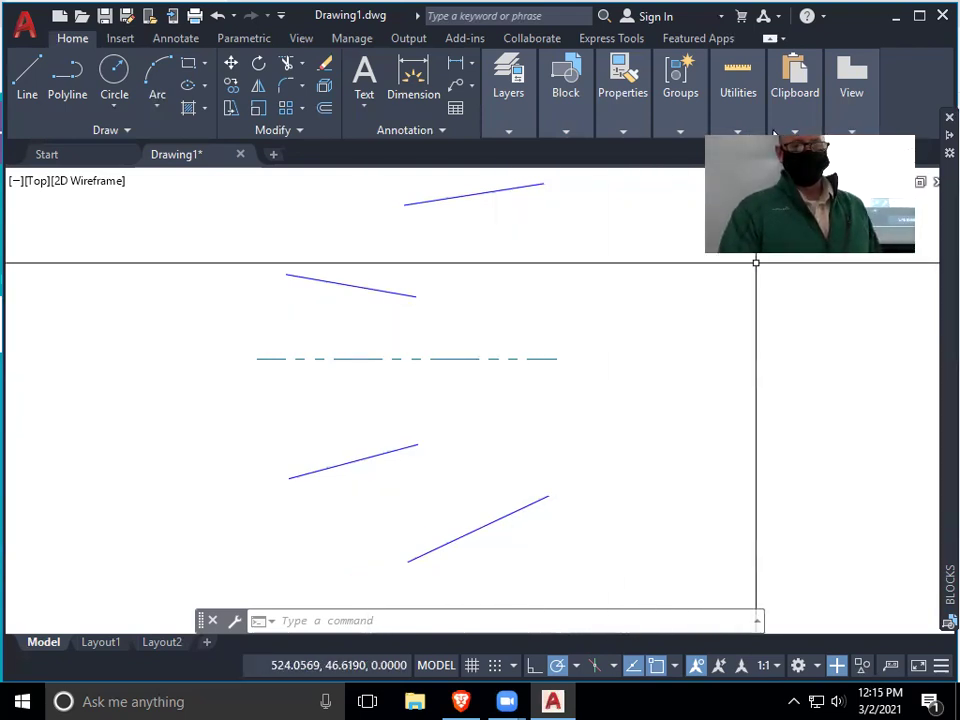
pyautogui.moveTo(527, 416); pyautogui.dragTo(568, 435, button='middle')
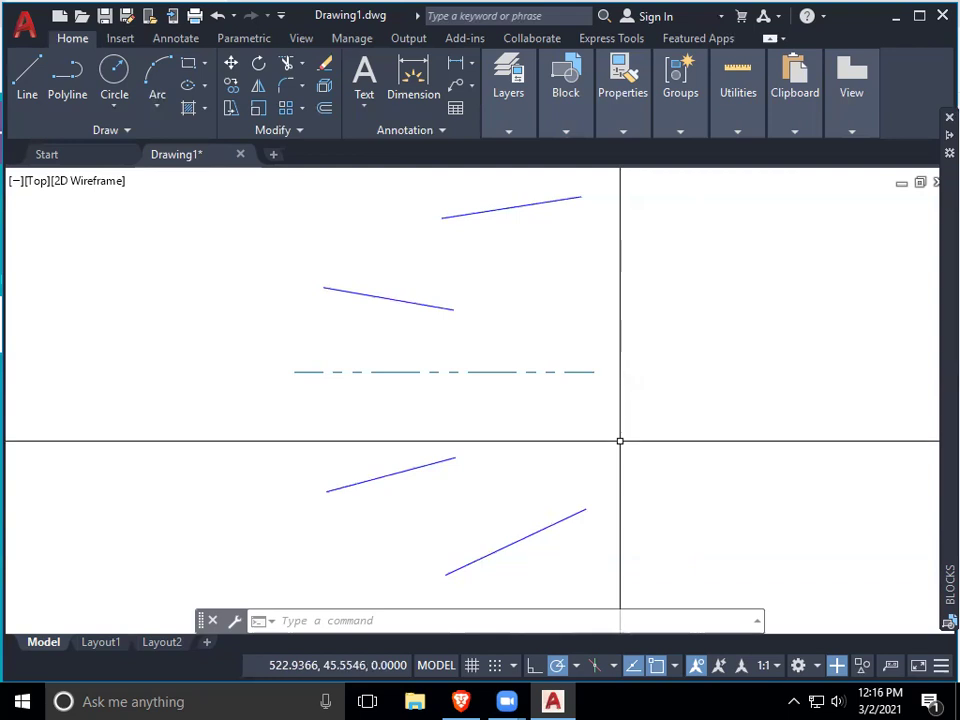
pyautogui.moveTo(441, 306); pyautogui.dragTo(441, 435, button='middle')
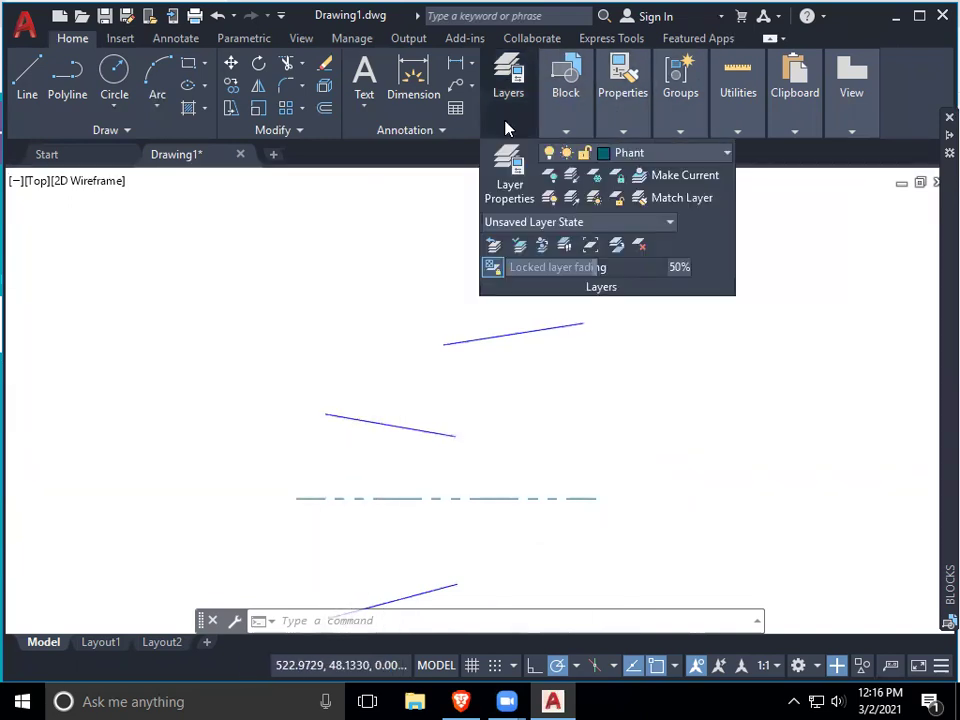
pyautogui.write('l')
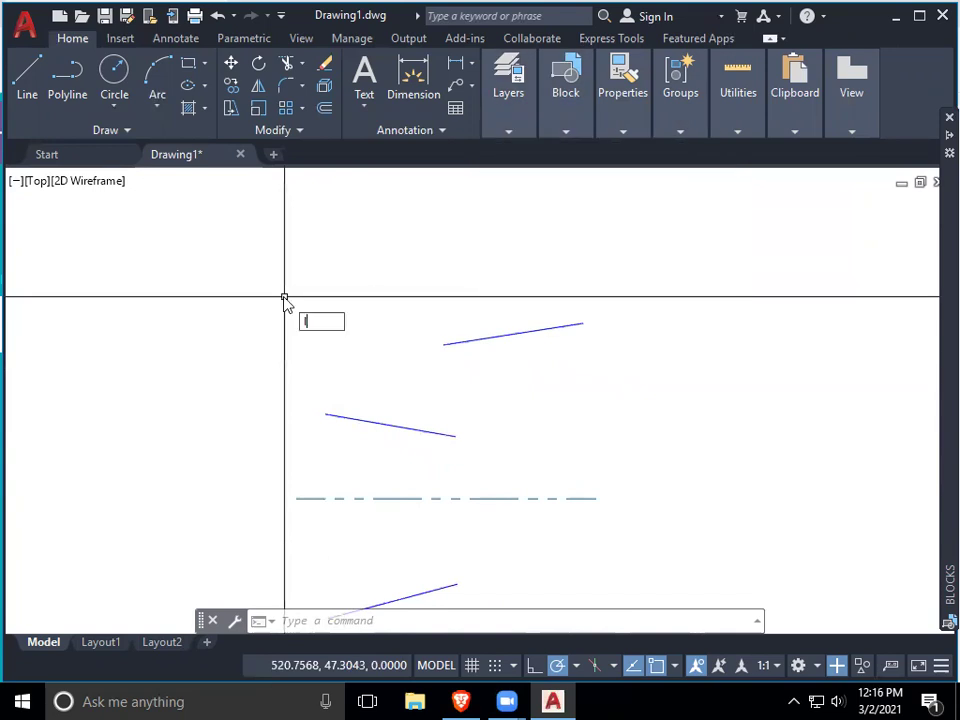
pyautogui.press('Return')
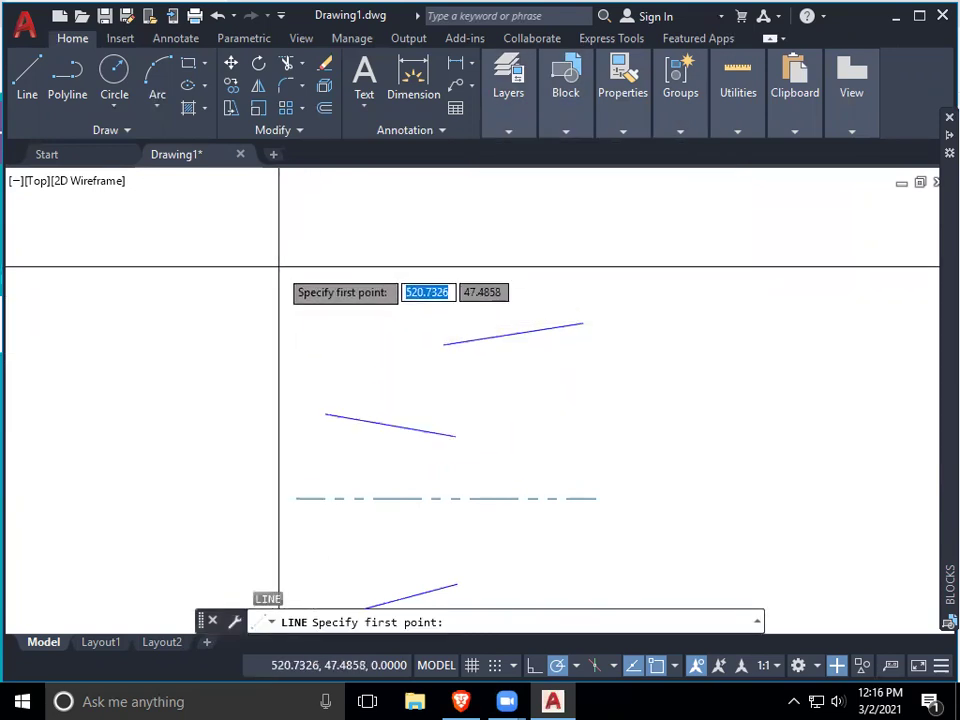
pyautogui.click(291, 198)
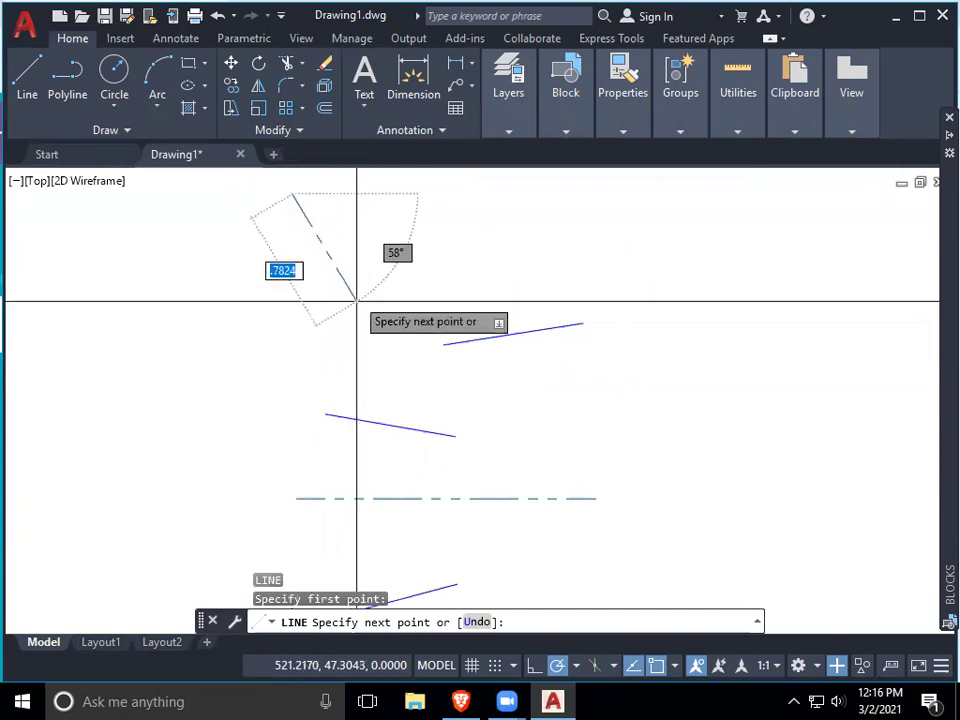
pyautogui.click(663, 259)
pyautogui.press('Return')
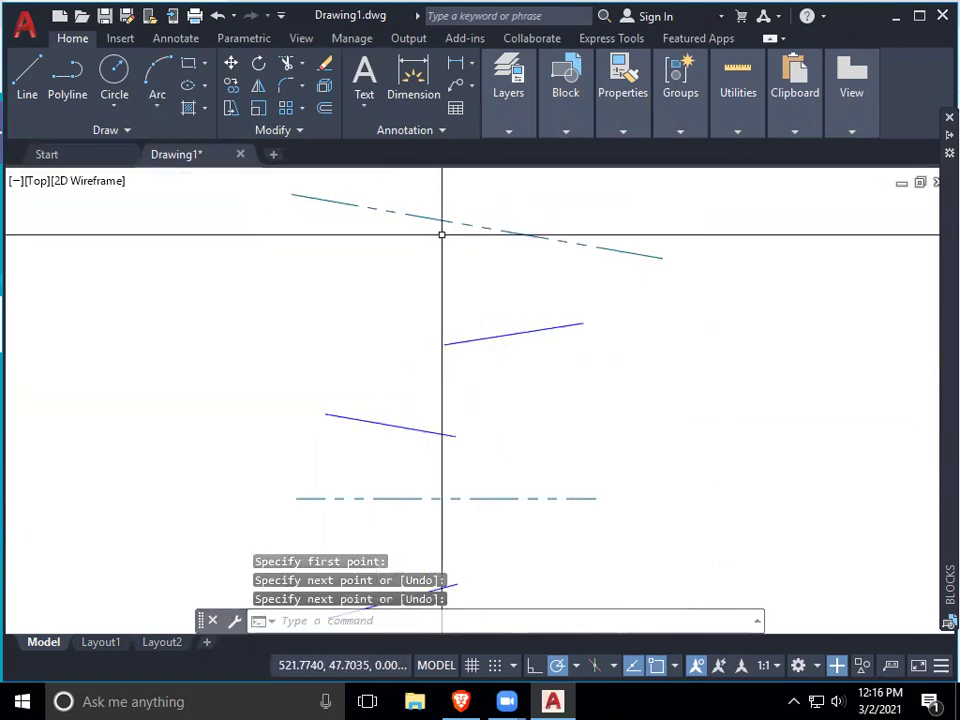
# Step: Make Cons the current layer and draw a line about 4.24 long from the upper-left blue line's left end, perpendicular through the sloping fold line
pyautogui.click(503, 128)
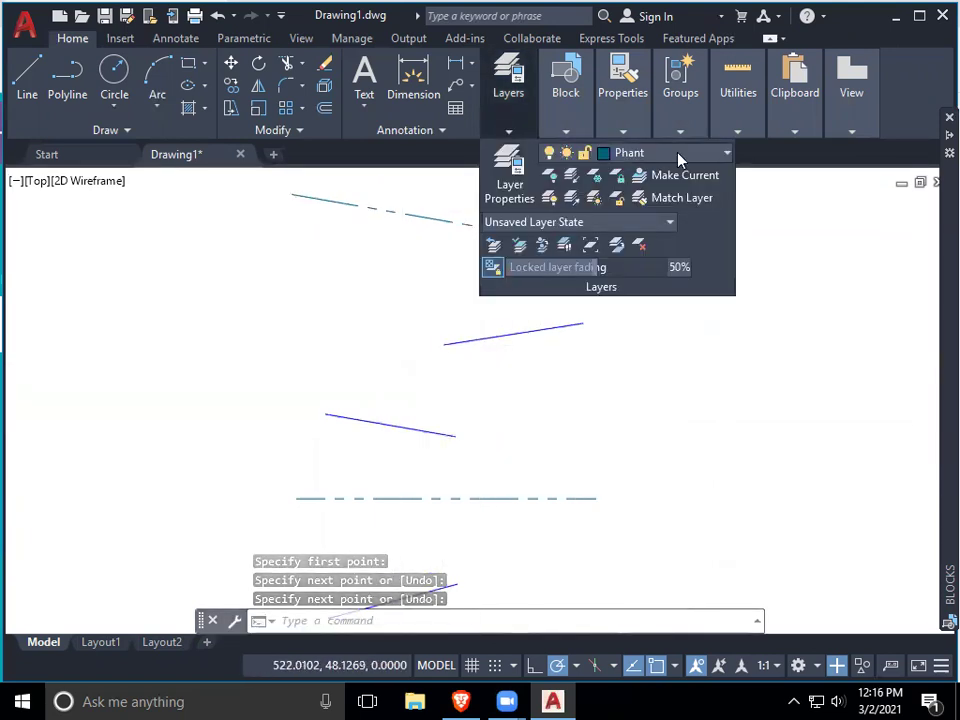
pyautogui.click(650, 152)
pyautogui.click(657, 289)
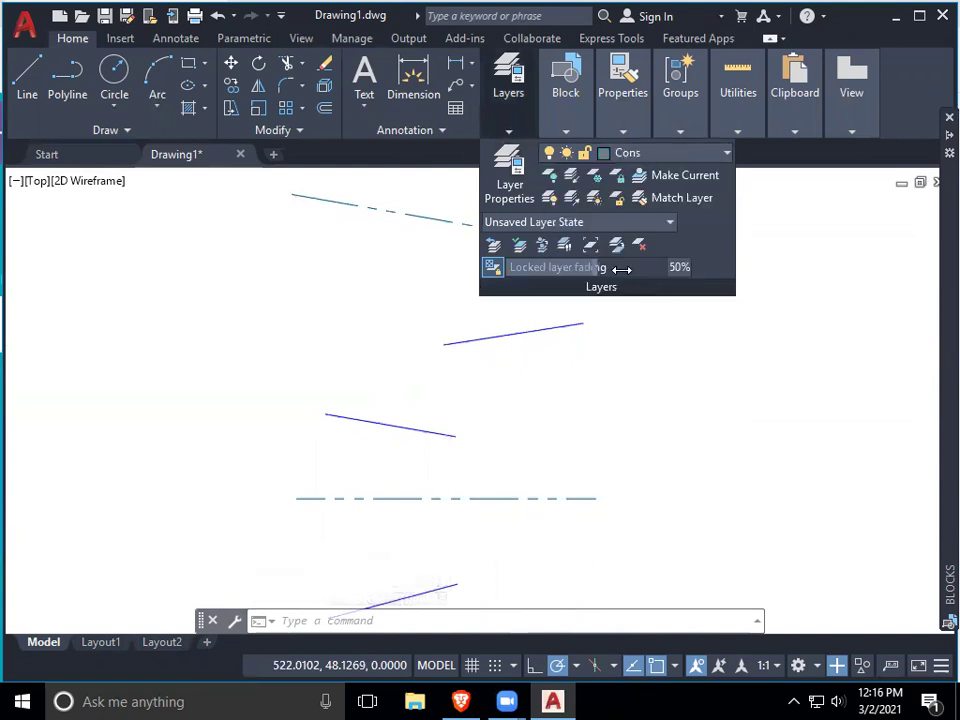
pyautogui.write('l')
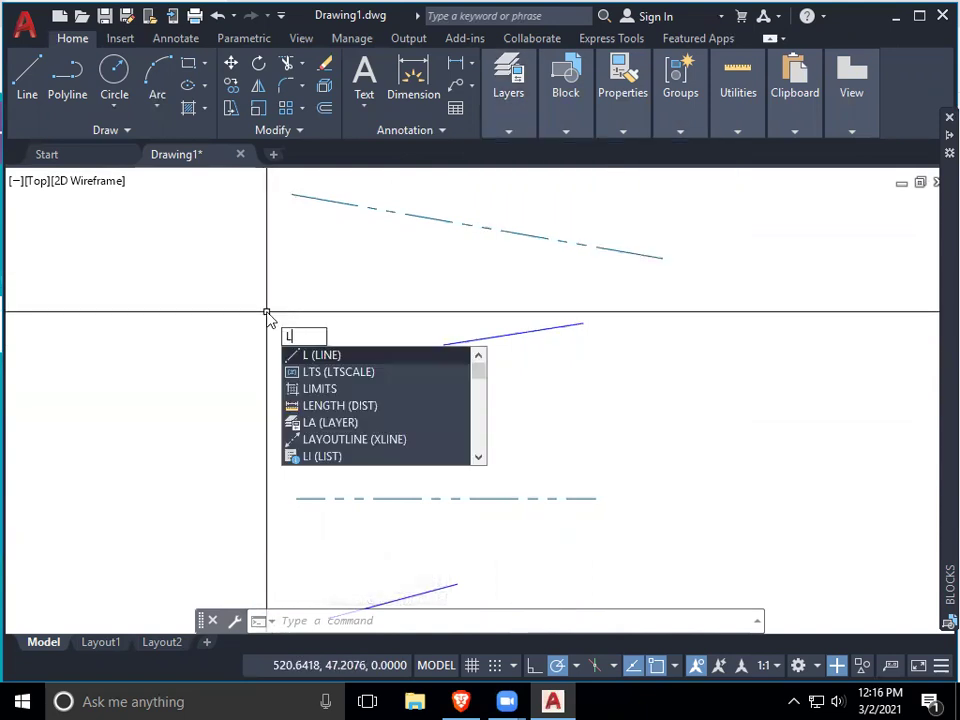
pyautogui.press('Return')
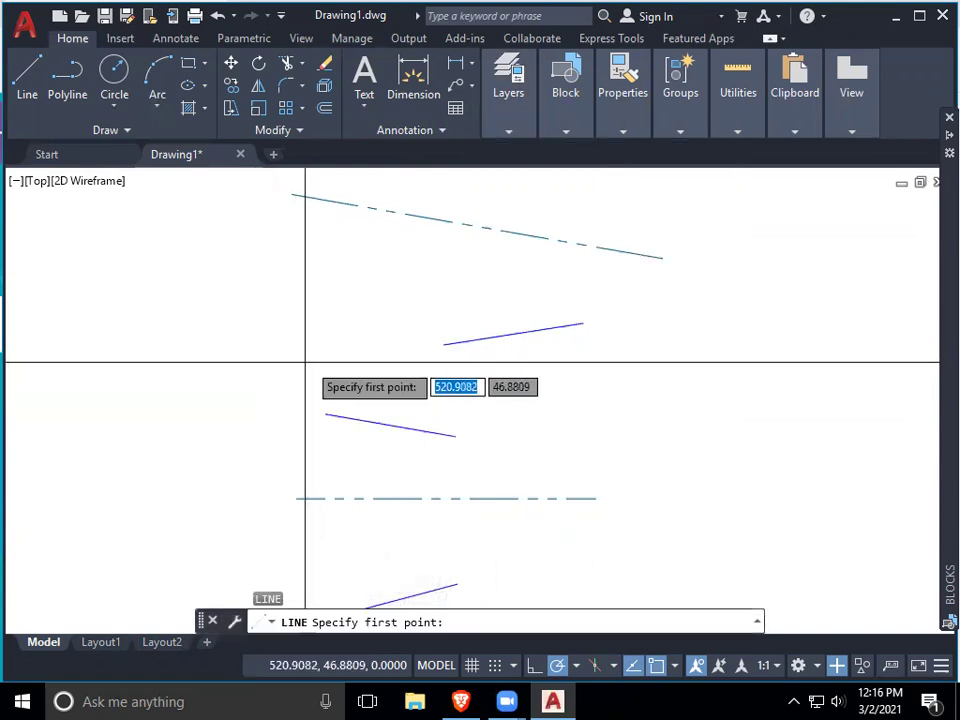
pyautogui.click(325, 413)
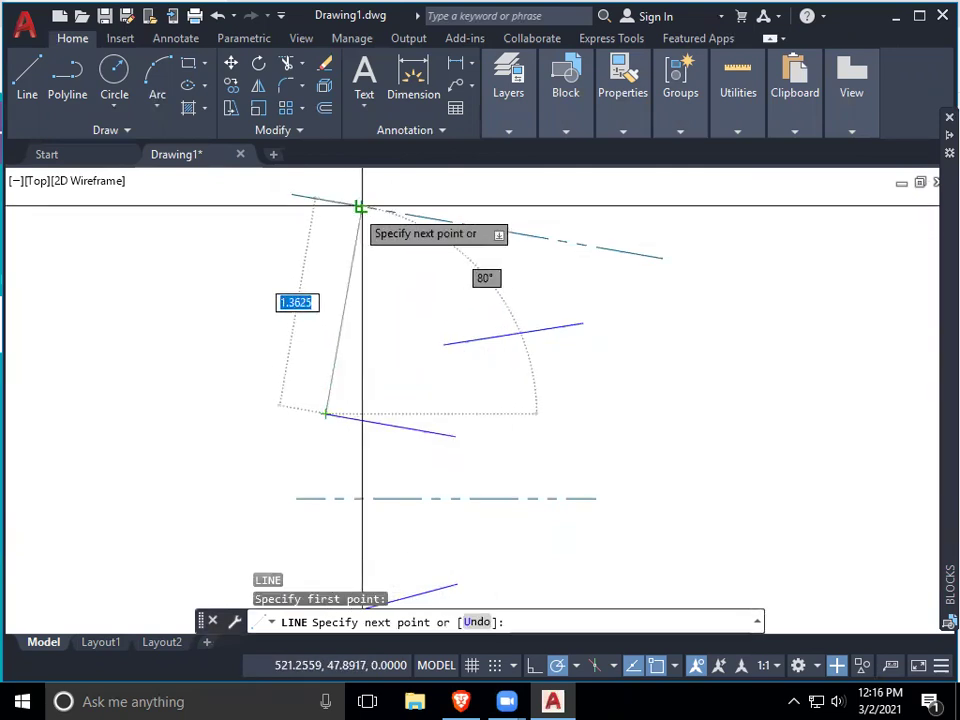
pyautogui.scroll(-2, 362, 207)
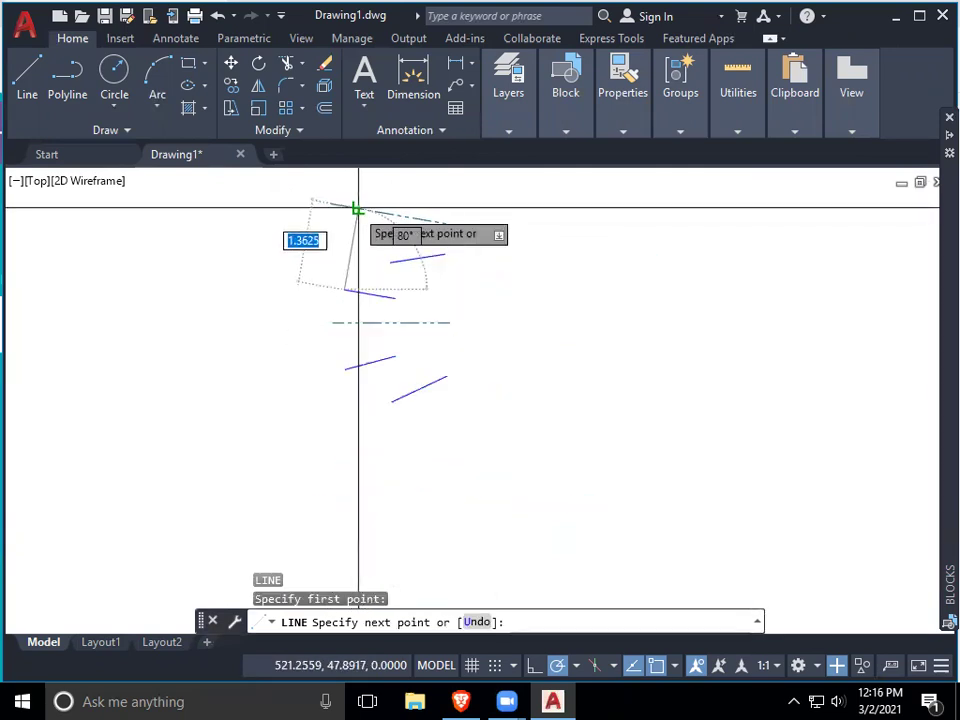
pyautogui.moveTo(356, 208); pyautogui.dragTo(355, 380, button='middle')
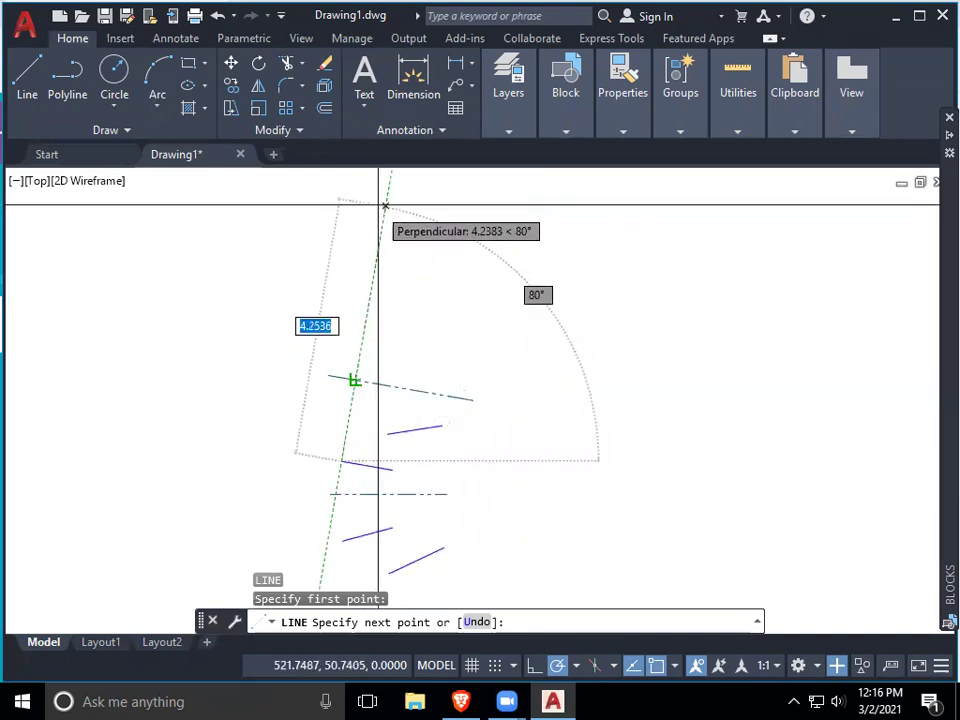
pyautogui.click(385, 206)
pyautogui.press('Return')
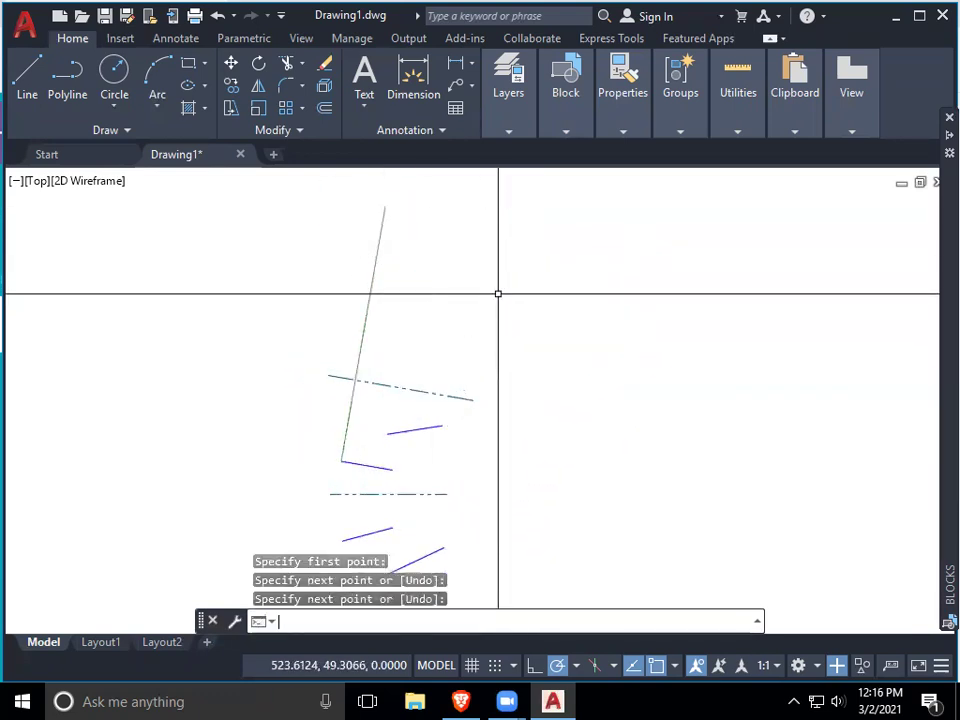
# Step: Copy the projection line from its lower endpoint to the other three endpoints of the two upper blue lines
pyautogui.click(360, 349)
pyautogui.write('co')
pyautogui.press('Return')
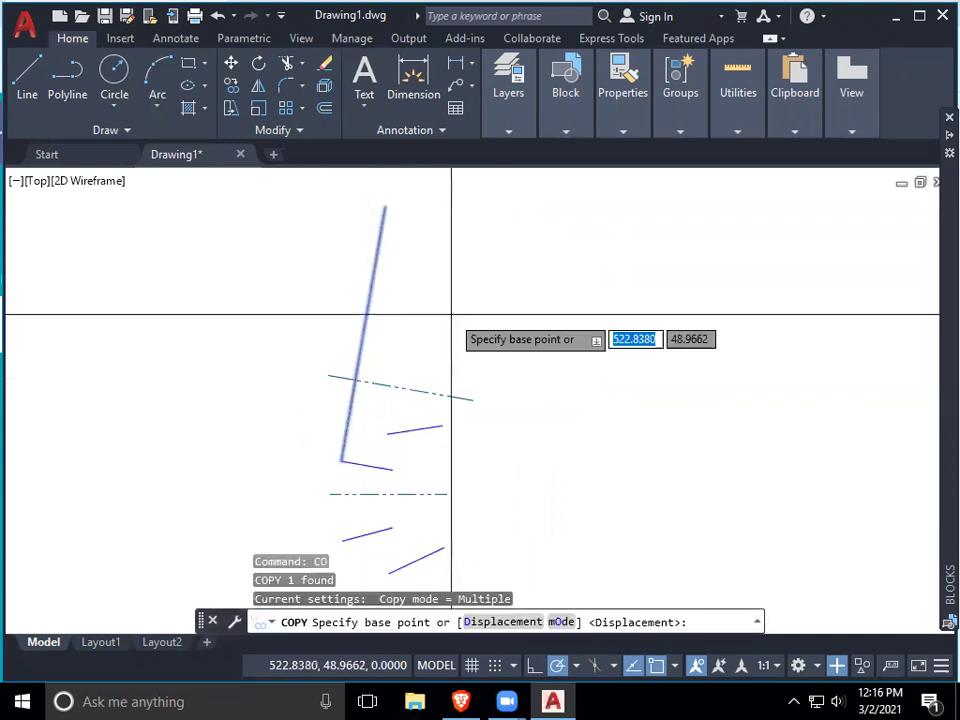
pyautogui.click(342, 461)
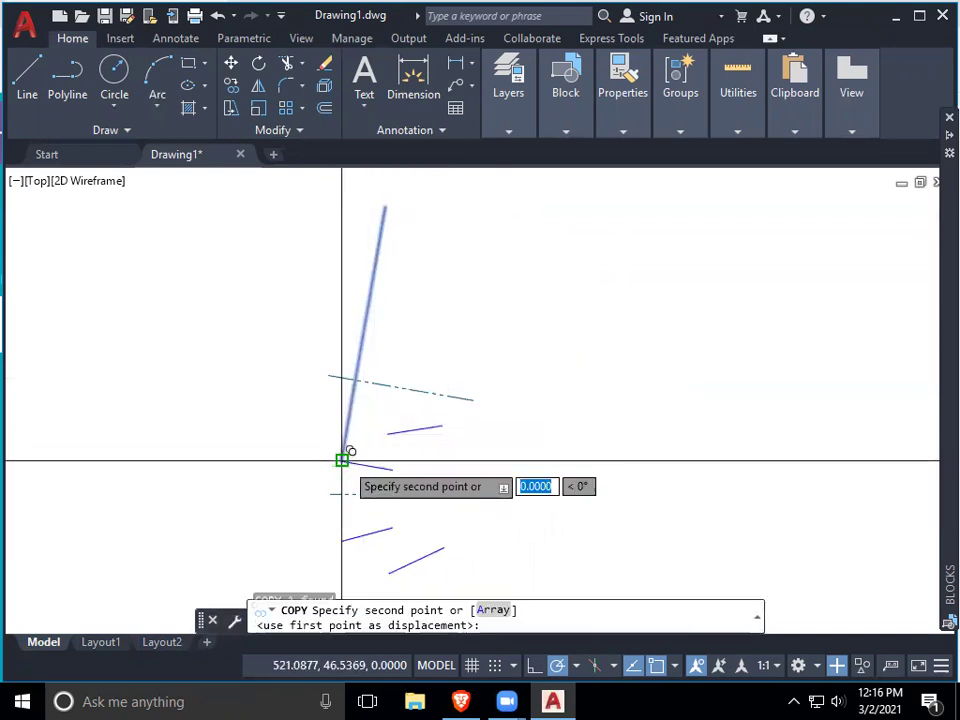
pyautogui.click(392, 467)
pyautogui.click(388, 433)
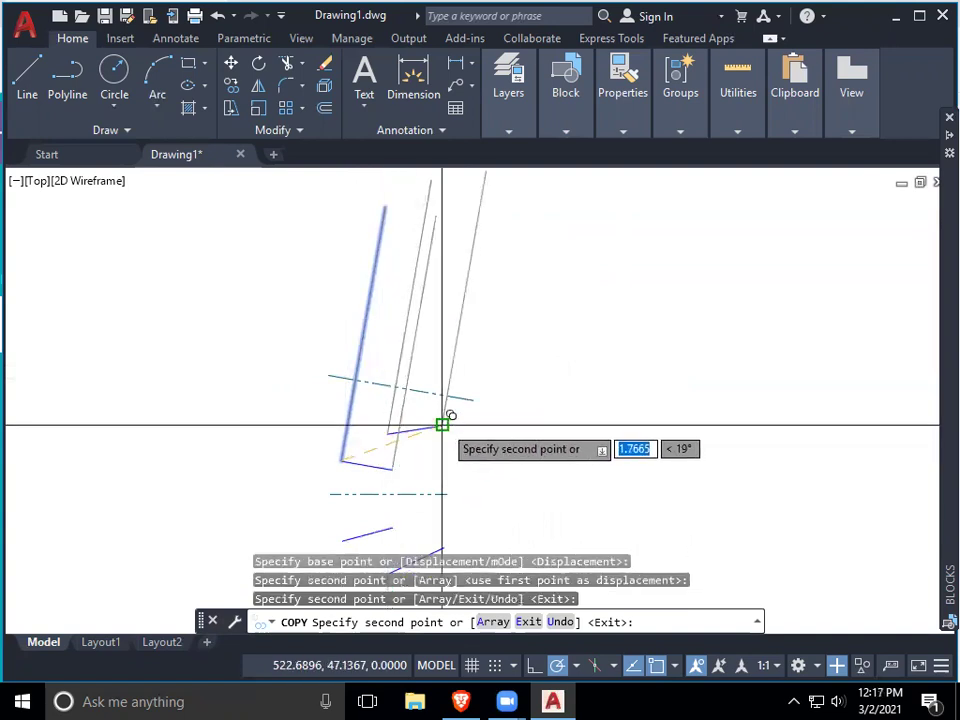
pyautogui.click(443, 424)
pyautogui.press('Return')
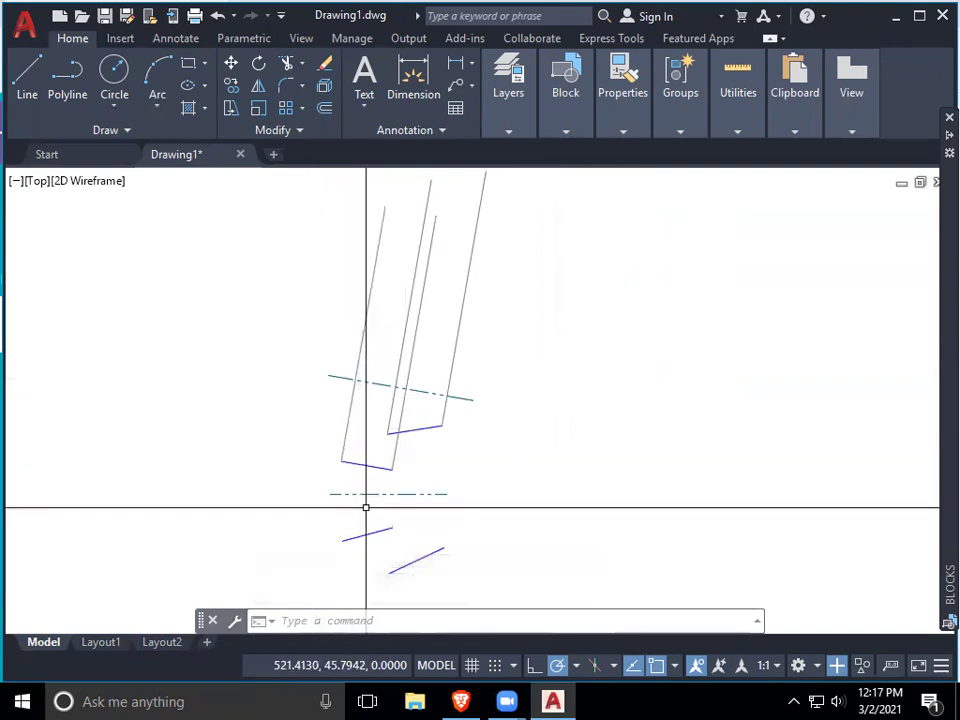
# Step: Draw circles centred on both ends of the lower-left blue line, each with a radius reaching the horizontal fold line
pyautogui.write('c')
pyautogui.press('Return')
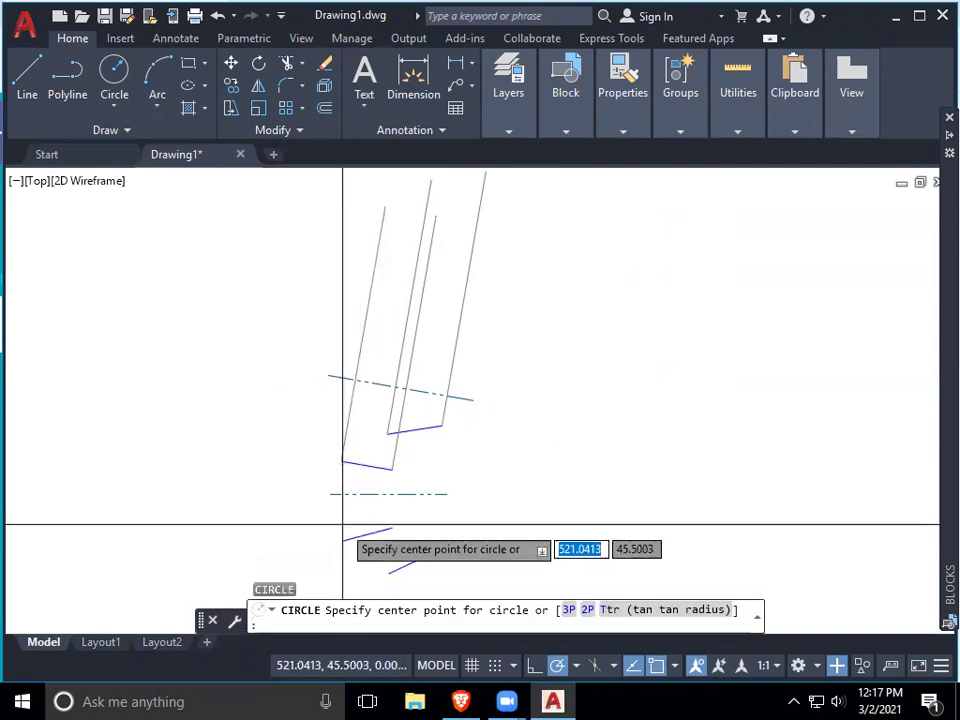
pyautogui.click(343, 540)
pyautogui.click(343, 495)
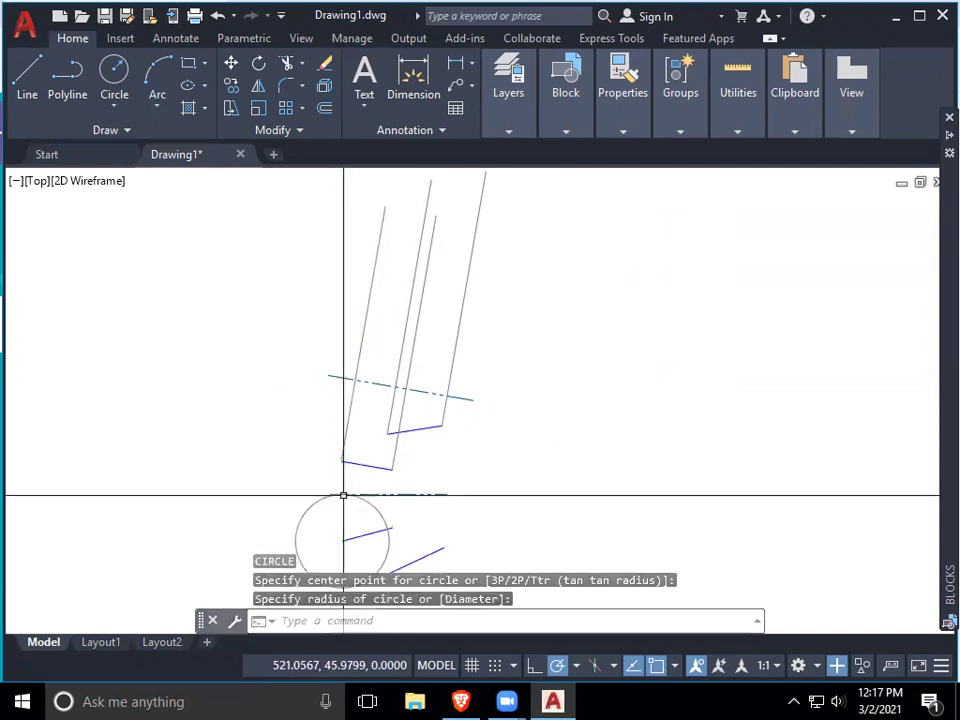
pyautogui.press('Return')
pyautogui.scroll(6, 393, 527)
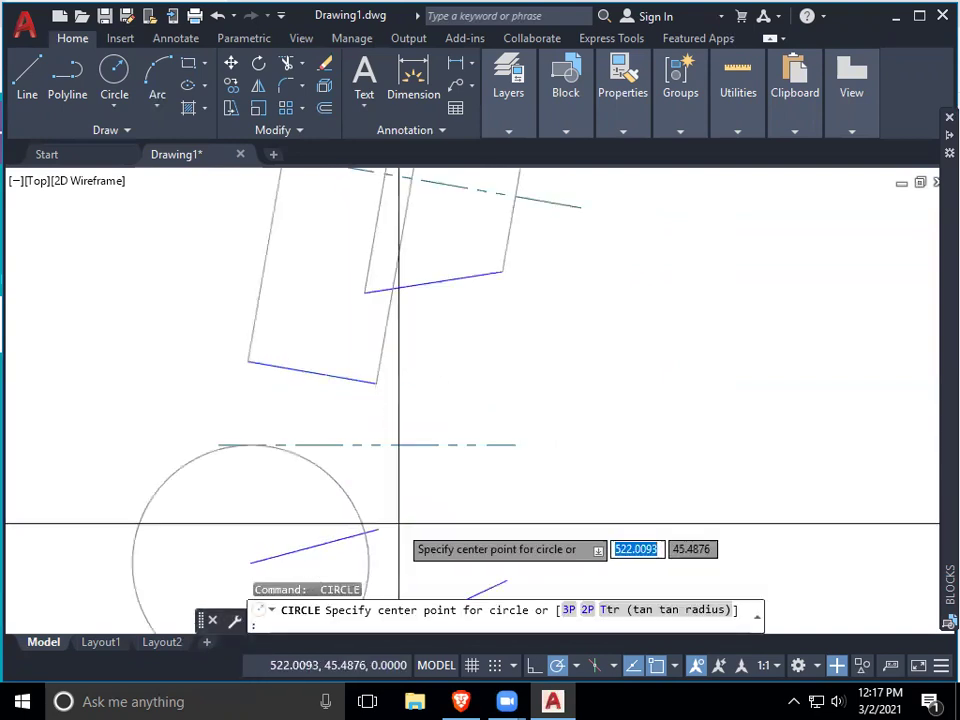
pyautogui.click(364, 533)
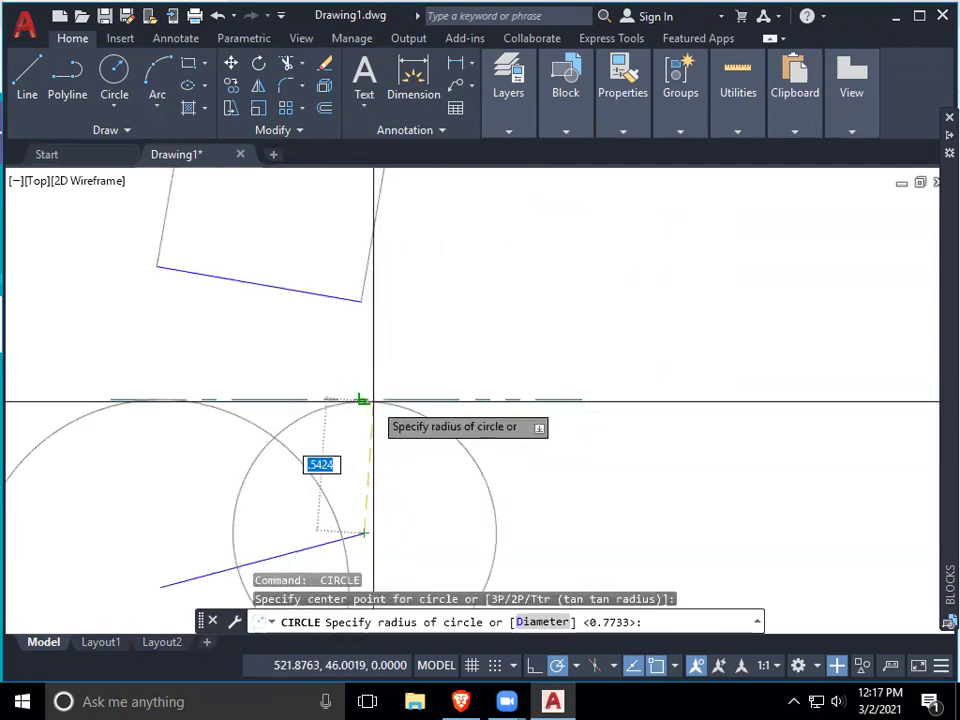
pyautogui.click(363, 400)
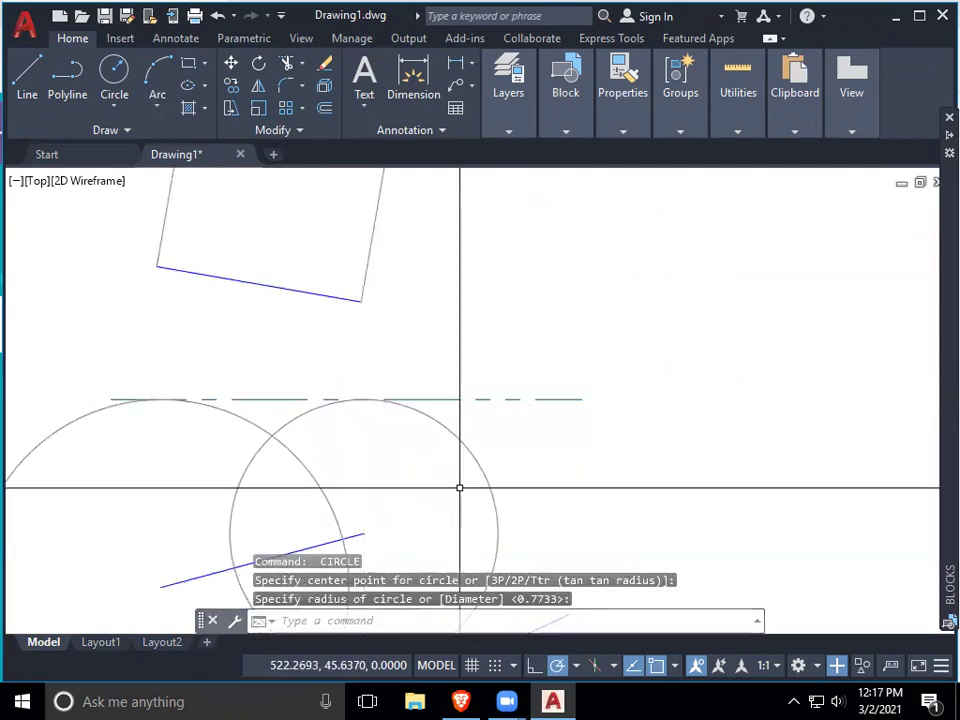
# Step: Move the larger circle by its centre to the intersection of the leftmost projection line and the sloping fold line
pyautogui.scroll(-3, 451, 503)
pyautogui.moveTo(451, 503); pyautogui.dragTo(625, 403, button='middle')
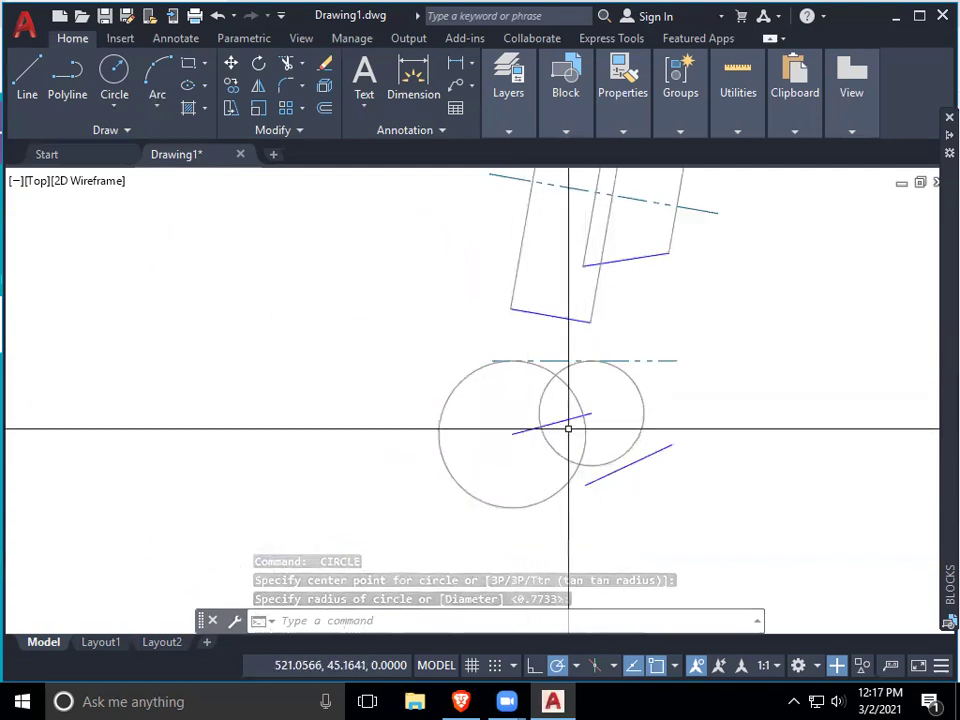
pyautogui.click(476, 372)
pyautogui.click(512, 433)
pyautogui.moveTo(540, 343)
pyautogui.mouseDown(button='middle')
pyautogui.moveTo(493, 600)
pyautogui.moveTo(503, 692)
pyautogui.mouseUp(button='middle')
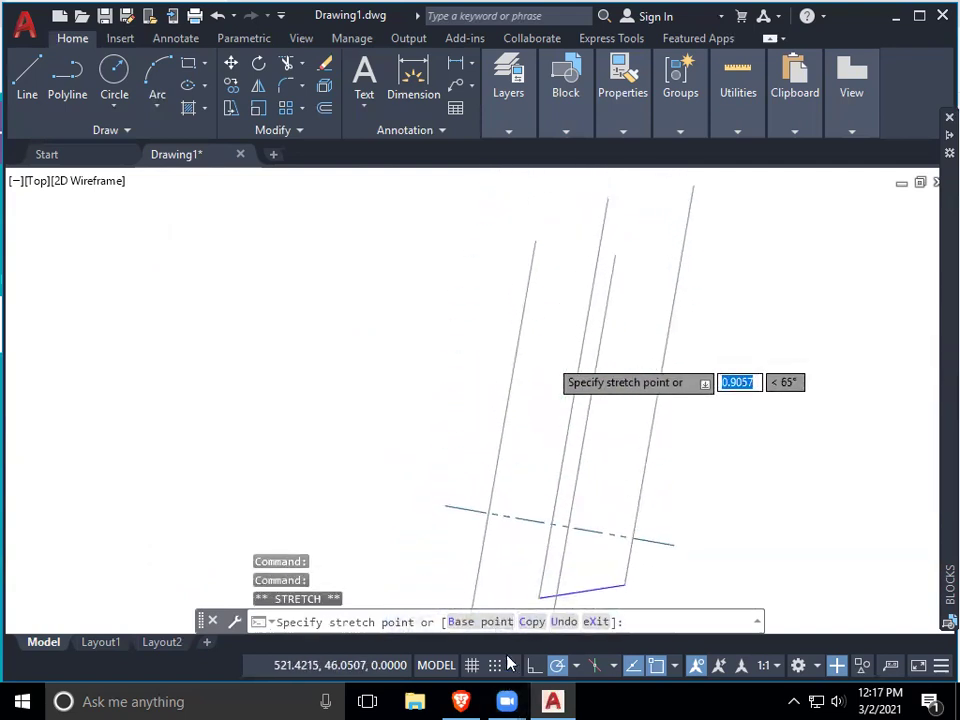
pyautogui.click(488, 513)
# Step: Move the smaller circle by its centre to where the projector from the upper-left blue line's right end crosses the sloping fold line
pyautogui.moveTo(629, 575); pyautogui.dragTo(630, 283, button='middle')
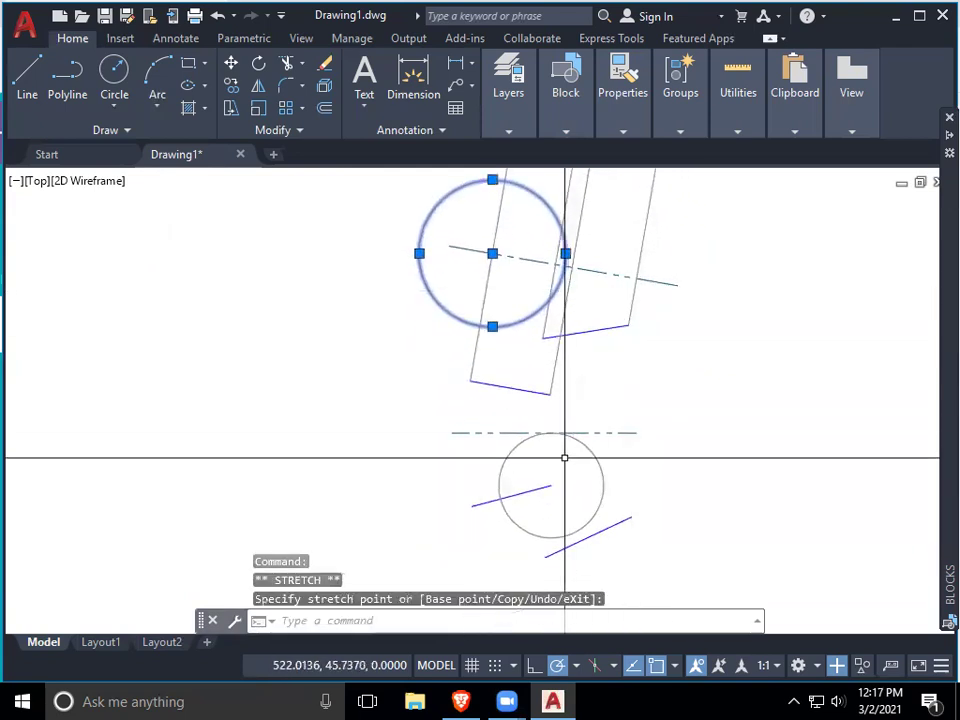
pyautogui.click(596, 448)
pyautogui.click(551, 485)
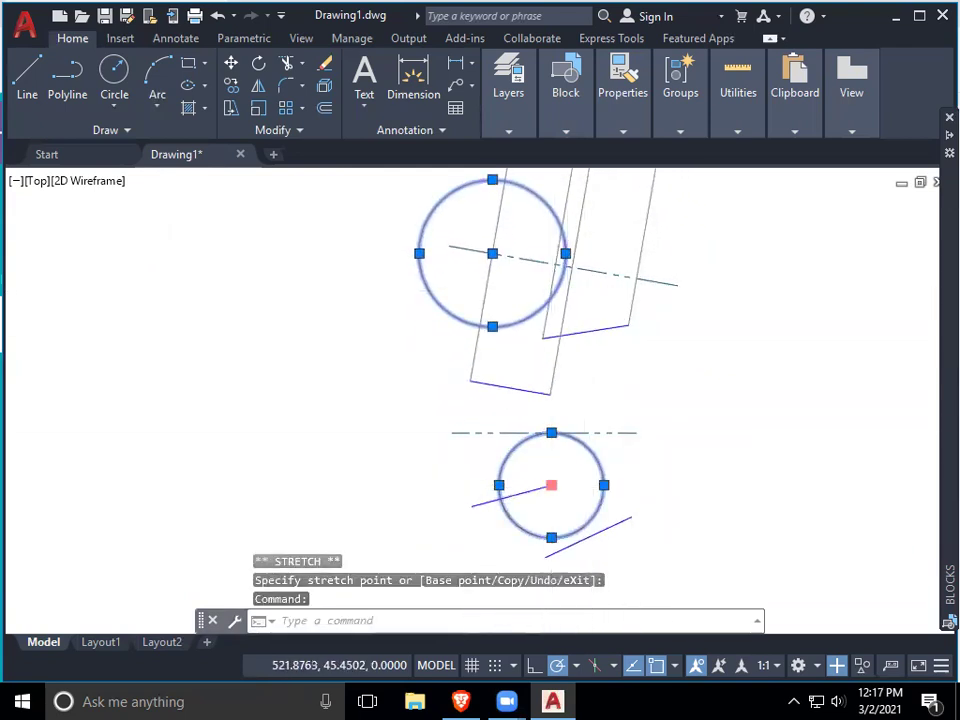
pyautogui.scroll(4, 575, 278)
pyautogui.scroll(2, 575, 278)
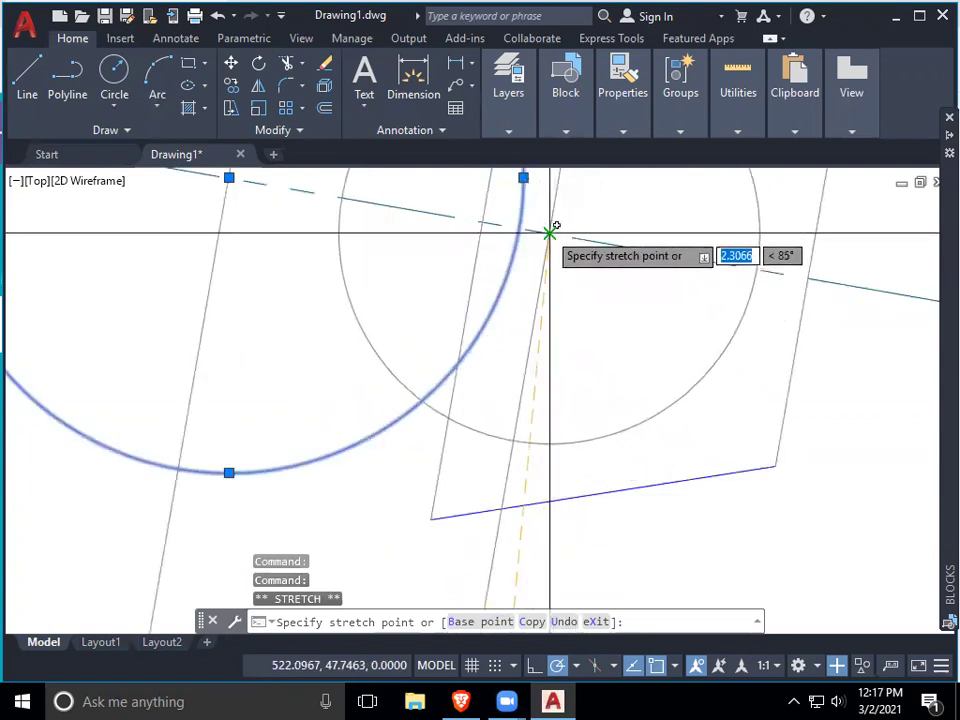
pyautogui.click(551, 229)
pyautogui.scroll(-2, 670, 349)
pyautogui.moveTo(677, 356); pyautogui.dragTo(681, 521, button='middle')
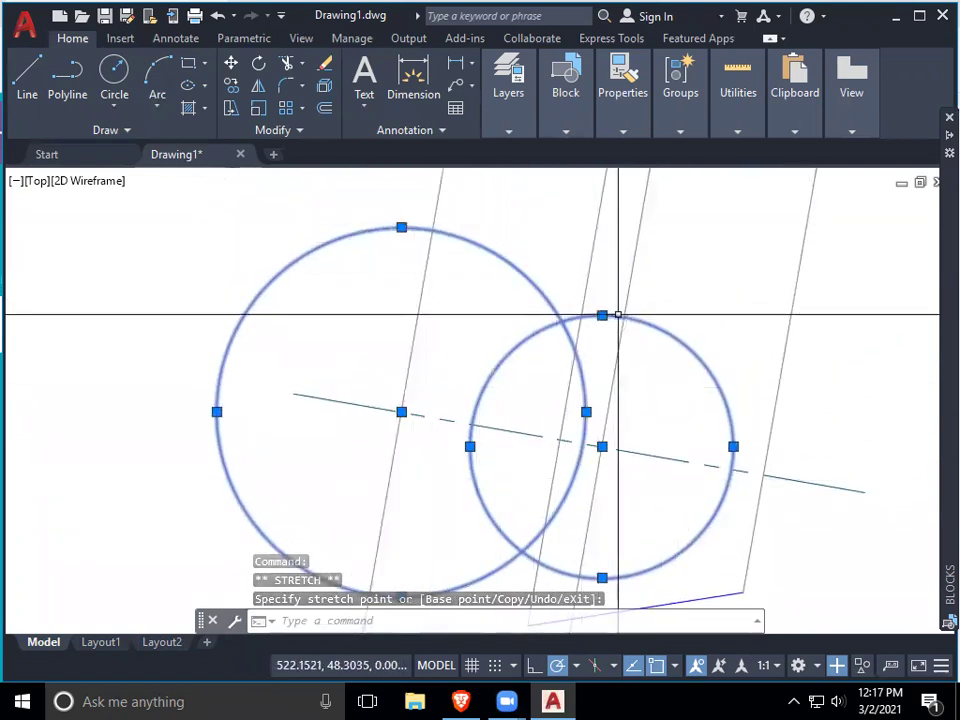
pyautogui.press('Escape')
# Step: Draw a line joining the upper intersections of the two circles with the projection lines through their centres
pyautogui.write('l')
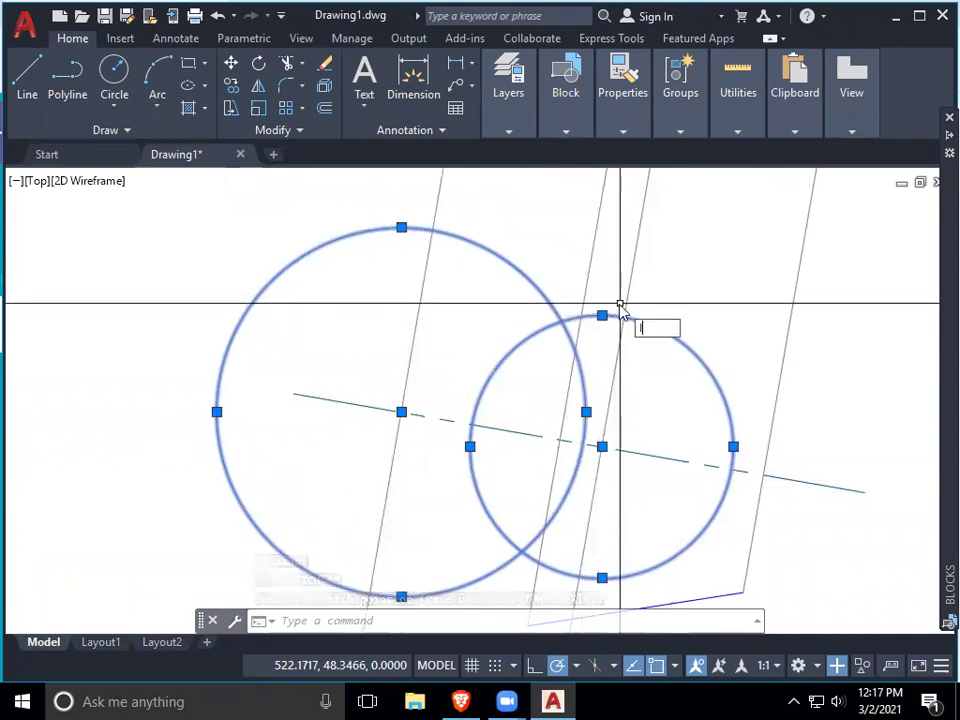
pyautogui.press('Return')
pyautogui.click(433, 228)
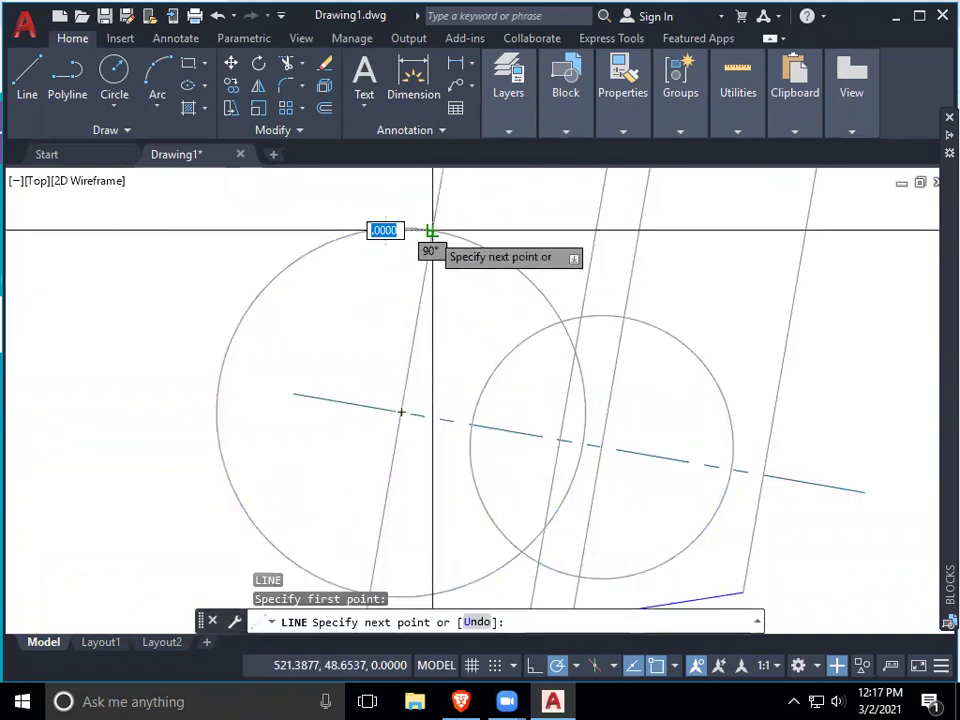
pyautogui.moveTo(563, 426); pyautogui.dragTo(563, 379, button='middle')
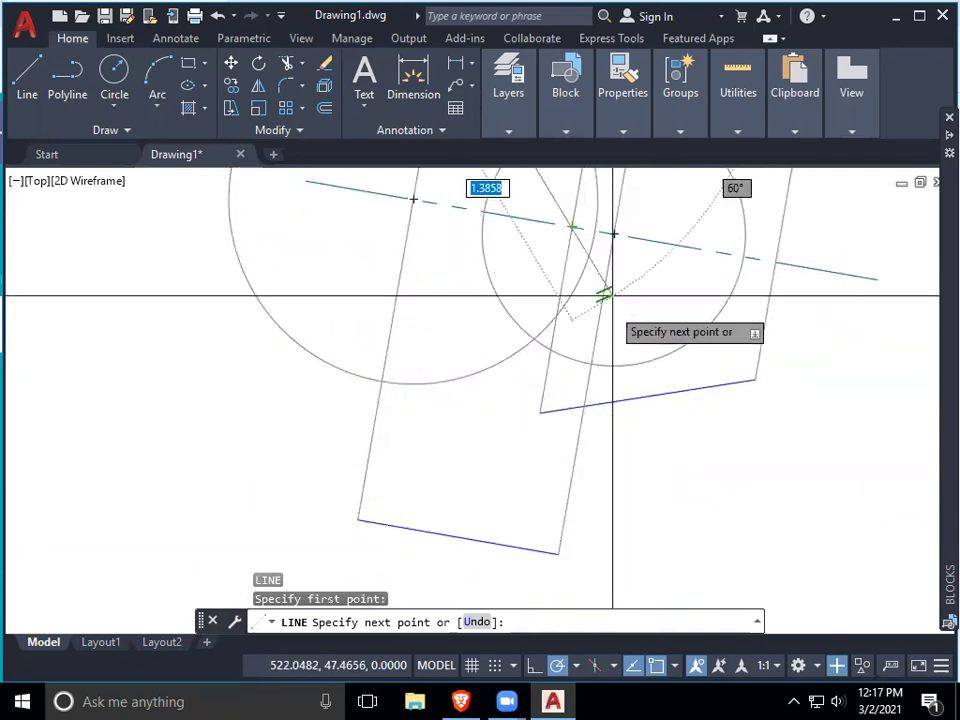
pyautogui.moveTo(620, 228); pyautogui.dragTo(579, 401, button='middle')
pyautogui.click(594, 273)
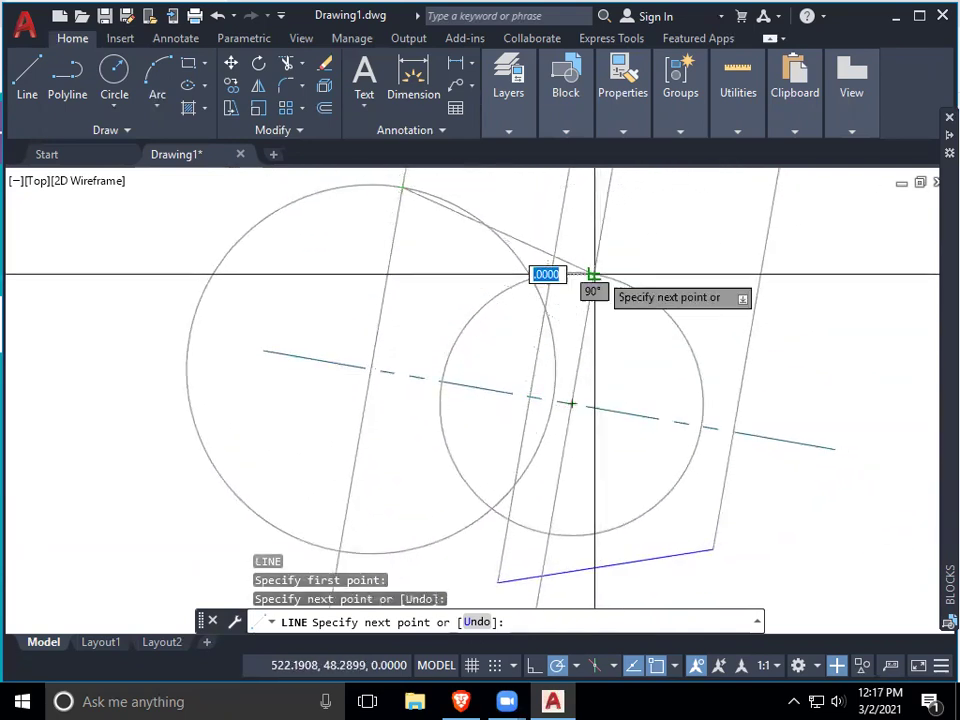
pyautogui.press('Return')
# Step: Put the new line joining the two circle intersections on the obj layer
pyautogui.click(526, 242)
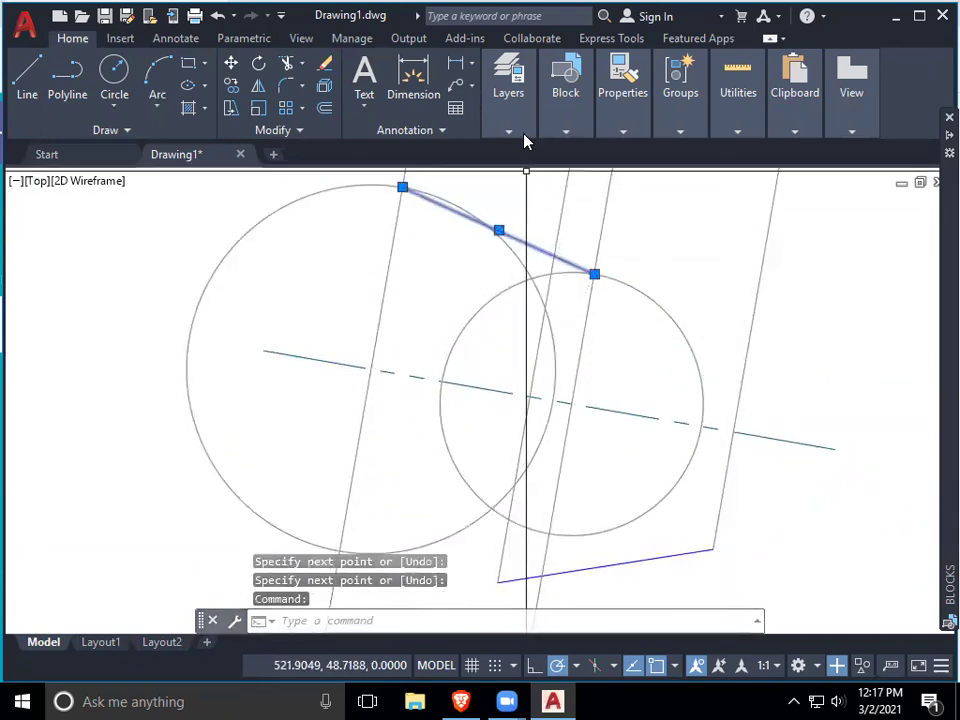
pyautogui.click(524, 134)
pyautogui.click(678, 155)
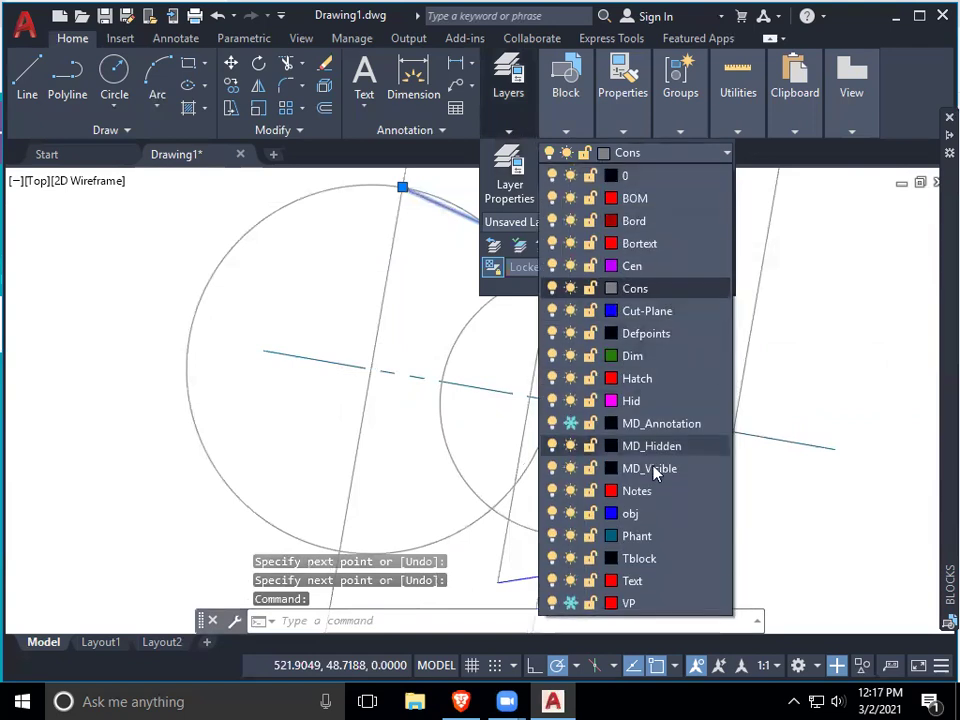
pyautogui.click(646, 513)
pyautogui.press('Escape')
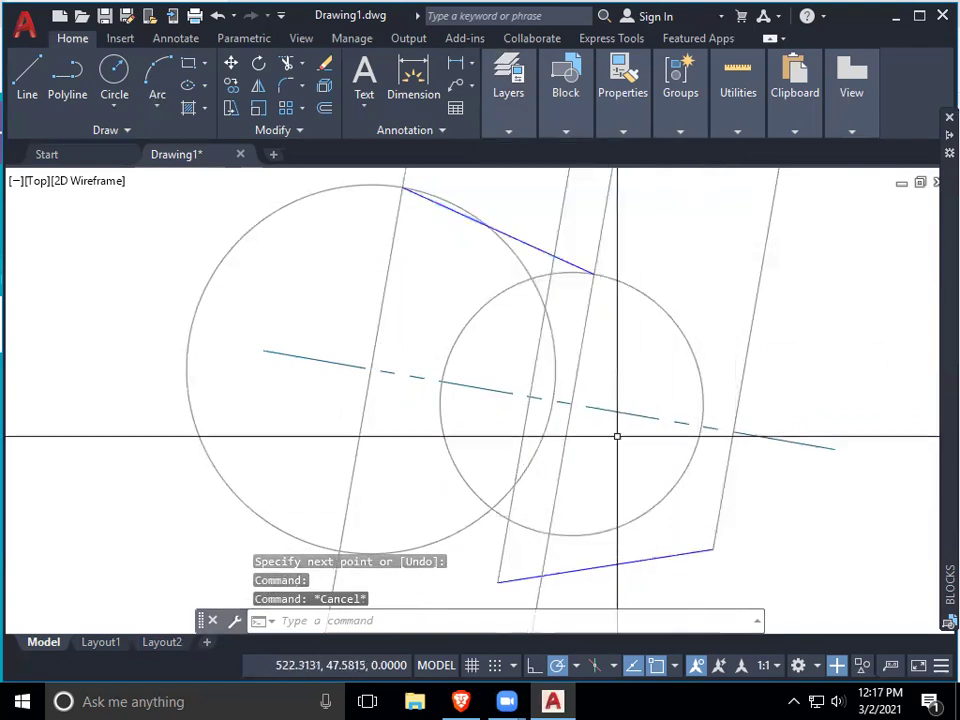
# Step: Delete the two overlapping transfer circles on the sloping fold line
pyautogui.click(540, 283)
pyautogui.click(521, 274)
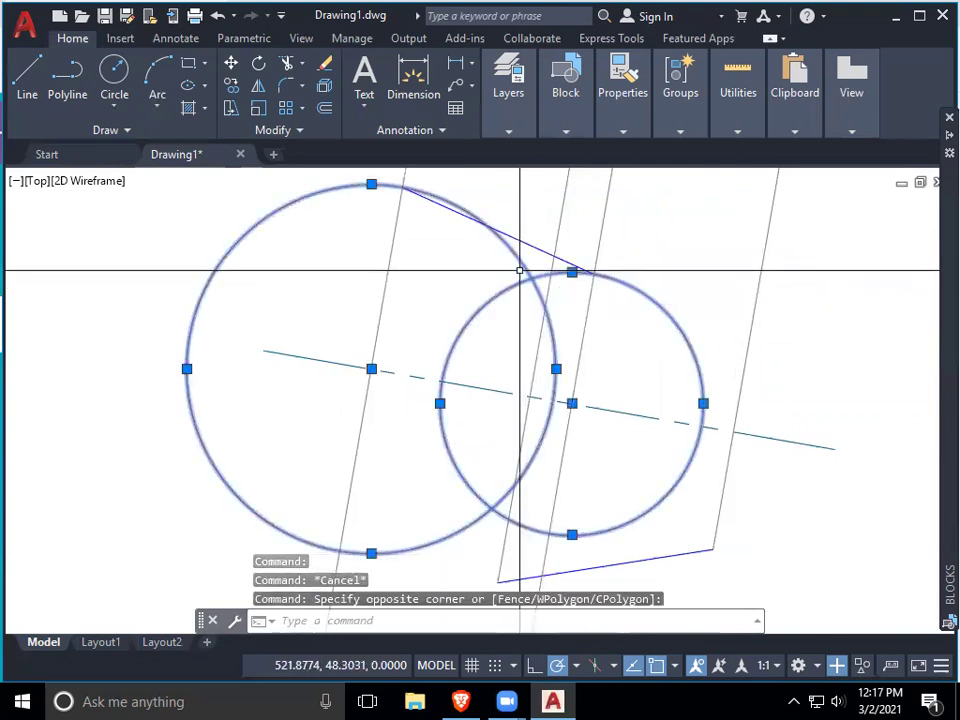
pyautogui.press('Delete')
# Step: Draw circles centred on both ends of the lower-right blue line, each with a radius reaching the horizontal fold line
pyautogui.scroll(-2, 645, 411)
pyautogui.moveTo(645, 411); pyautogui.dragTo(508, 437, button='middle')
pyautogui.scroll(-2, 617, 461)
pyautogui.moveTo(613, 450); pyautogui.dragTo(611, 322, button='middle')
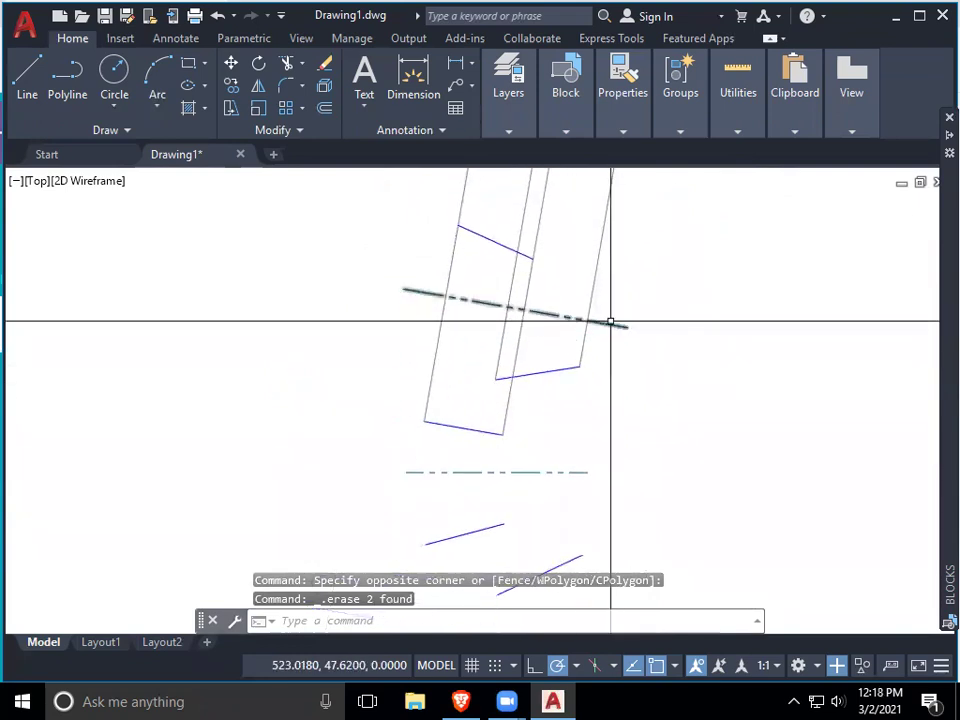
pyautogui.write('c')
pyautogui.press('Return')
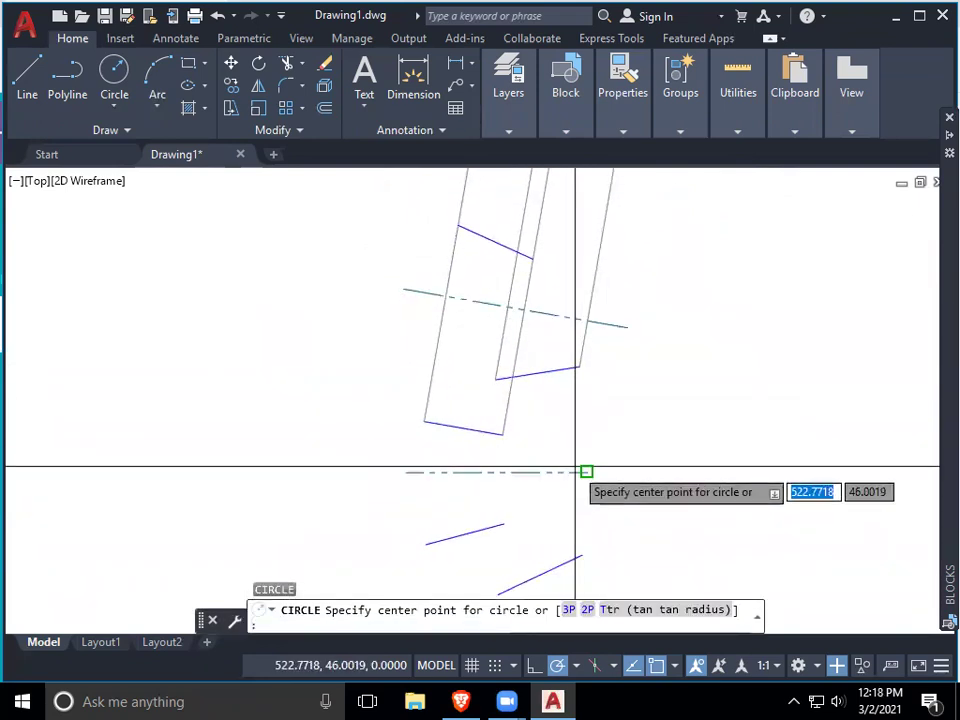
pyautogui.click(582, 554)
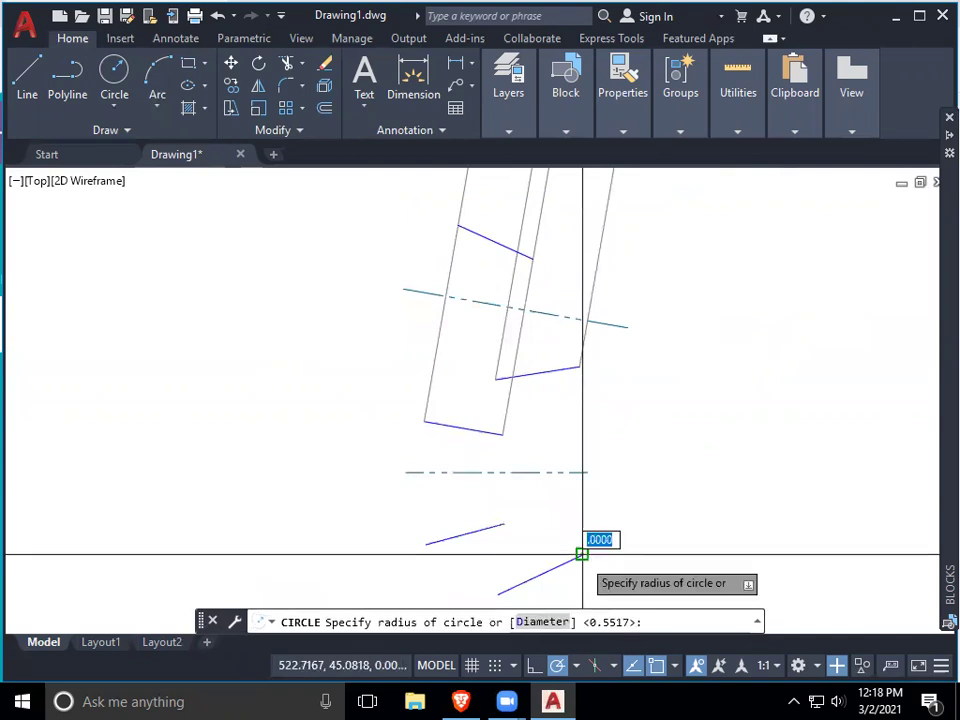
pyautogui.click(582, 472)
pyautogui.press('Return')
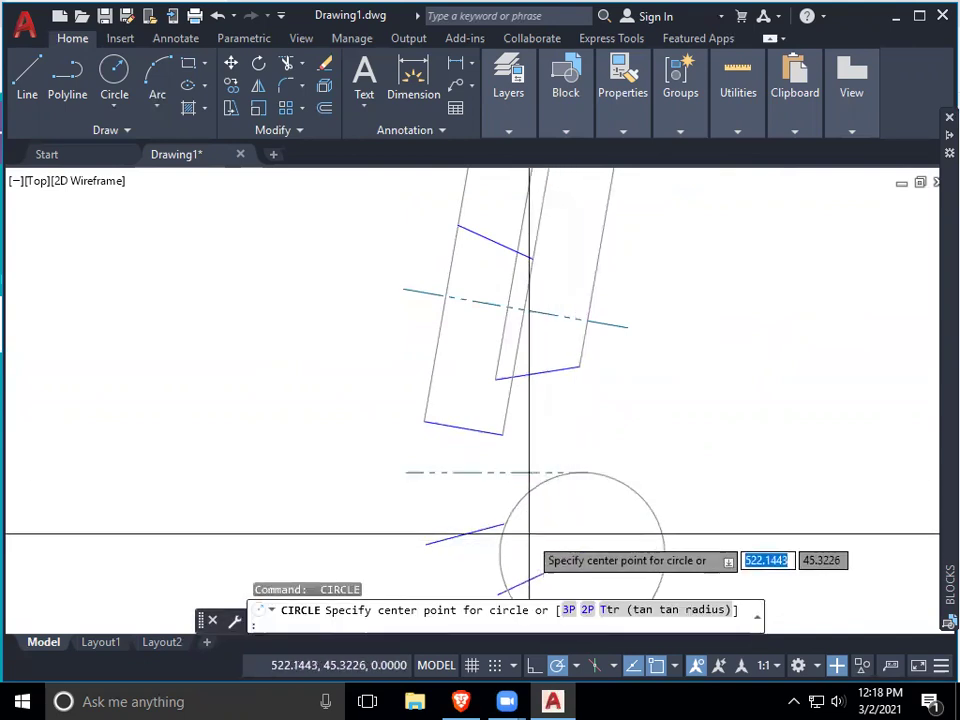
pyautogui.moveTo(504, 590); pyautogui.dragTo(594, 446, button='middle')
pyautogui.click(585, 445)
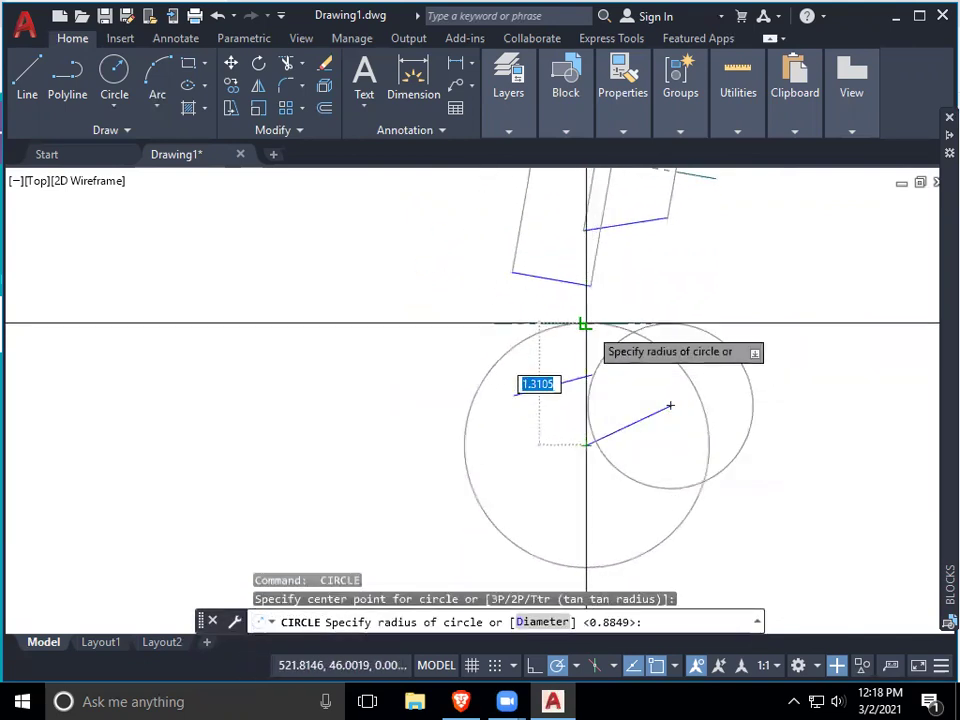
pyautogui.click(585, 323)
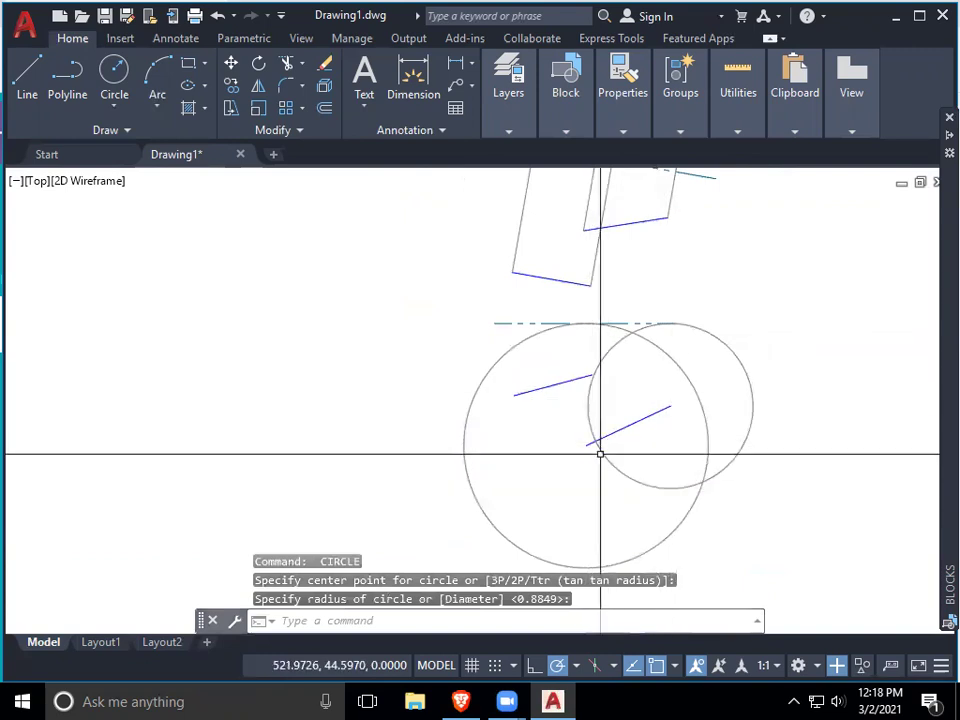
# Step: Move the larger circle by its centre to where the projector from the upper-right blue line's left end crosses the sloping fold line
pyautogui.click(481, 511)
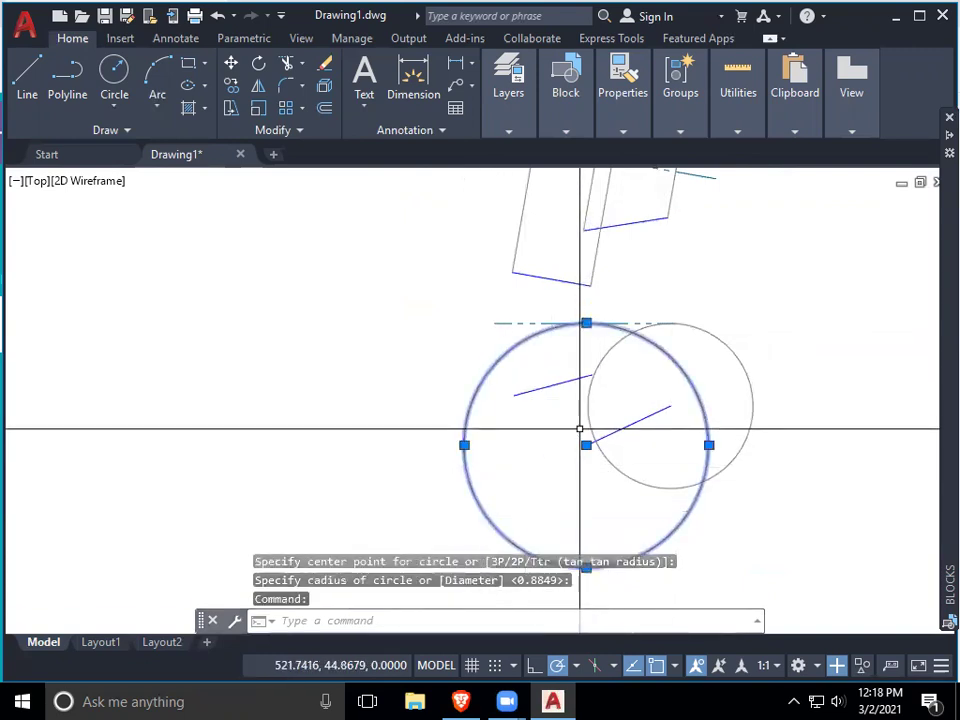
pyautogui.click(586, 445)
pyautogui.moveTo(643, 354); pyautogui.dragTo(600, 540, button='middle')
pyautogui.click(567, 340)
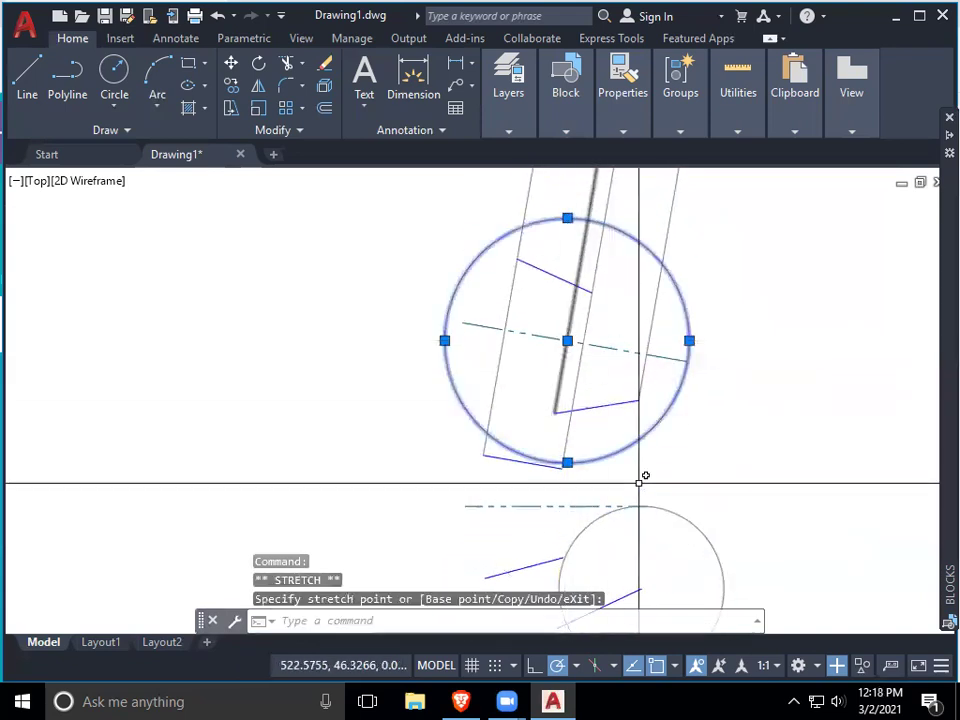
# Step: Move the smaller circle by its centre to the intersection of the rightmost projection line and the sloping fold line
pyautogui.click(669, 514)
pyautogui.click(641, 588)
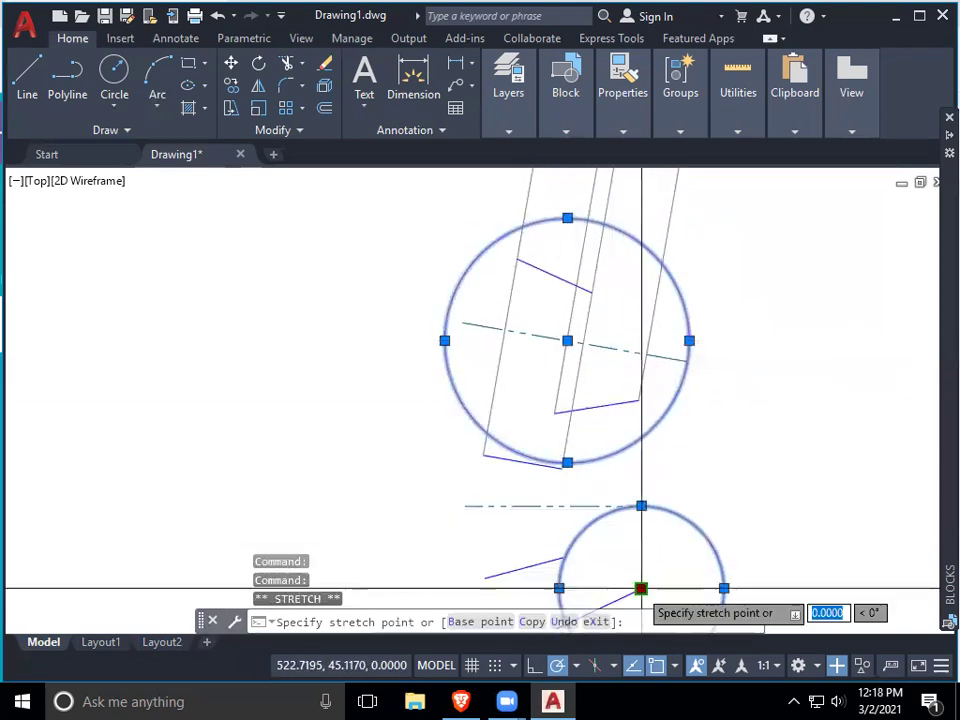
pyautogui.click(647, 354)
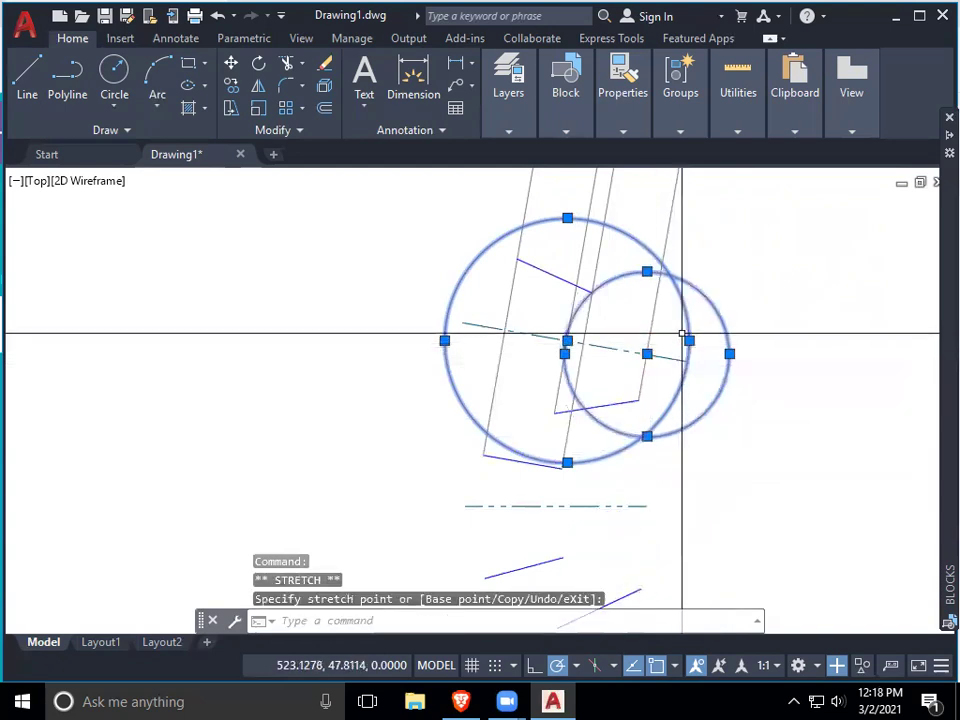
# Step: Draw a line joining the upper points where both relocated circles meet the projection lines through their centres
pyautogui.write('l')
pyautogui.press('Return')
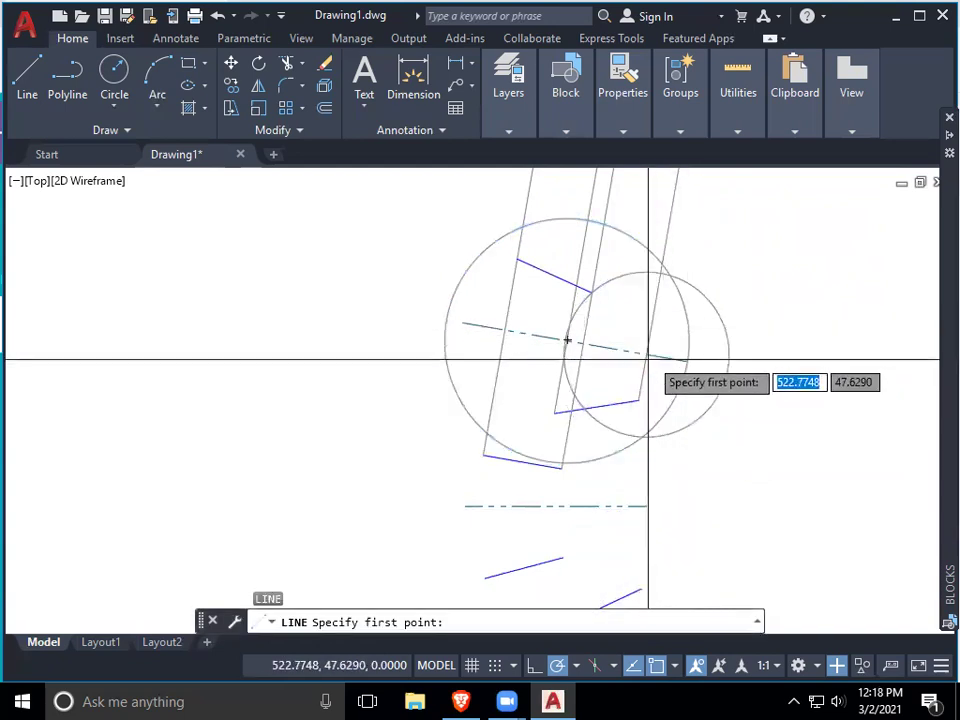
pyautogui.click(588, 217)
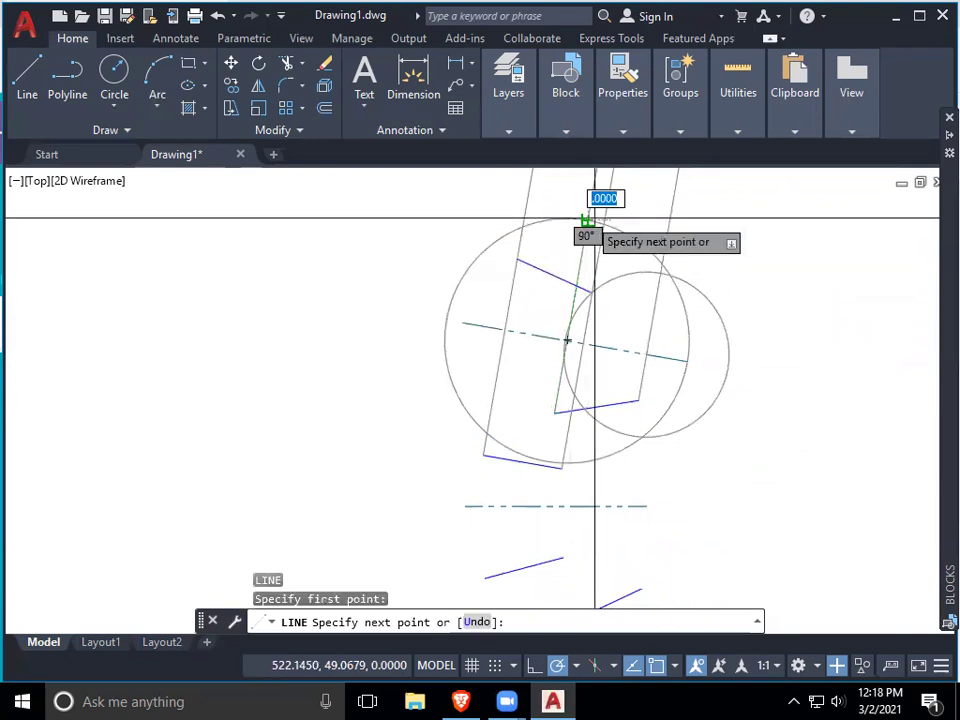
pyautogui.click(660, 273)
pyautogui.press('Return')
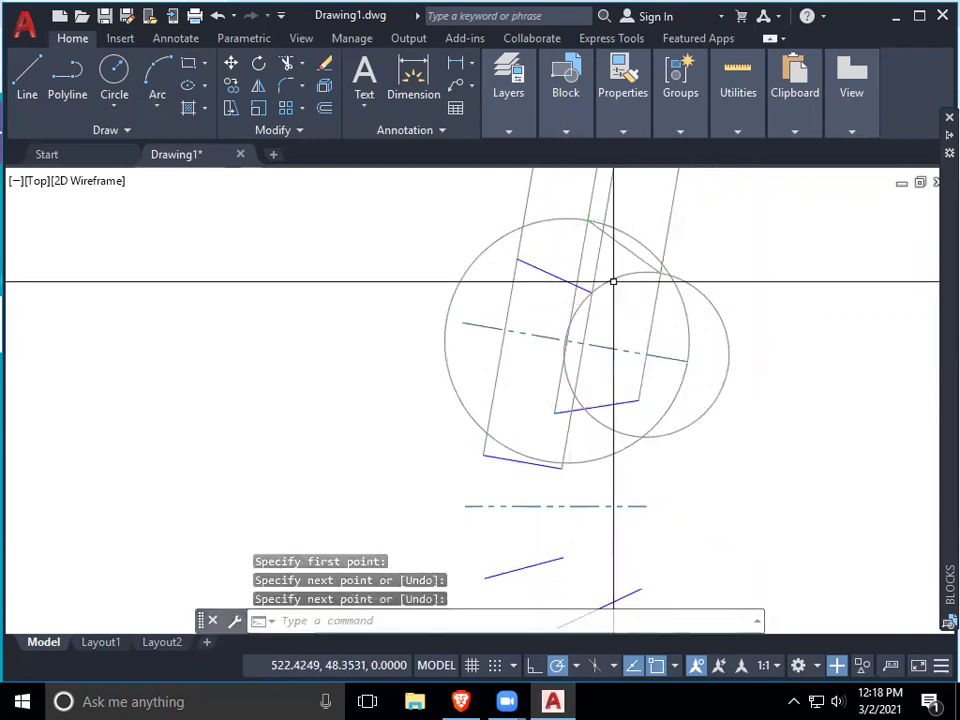
# Step: Put the second auxiliary-view line, between the two right-hand circle intersections, on the obj layer
pyautogui.click(620, 243)
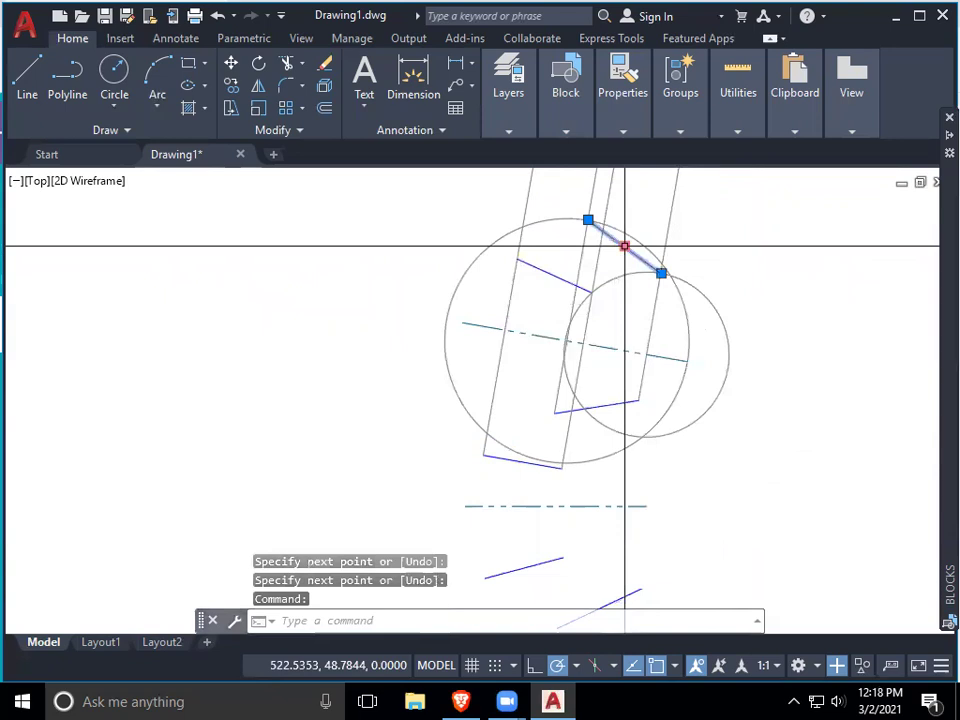
pyautogui.click(508, 130)
pyautogui.click(675, 155)
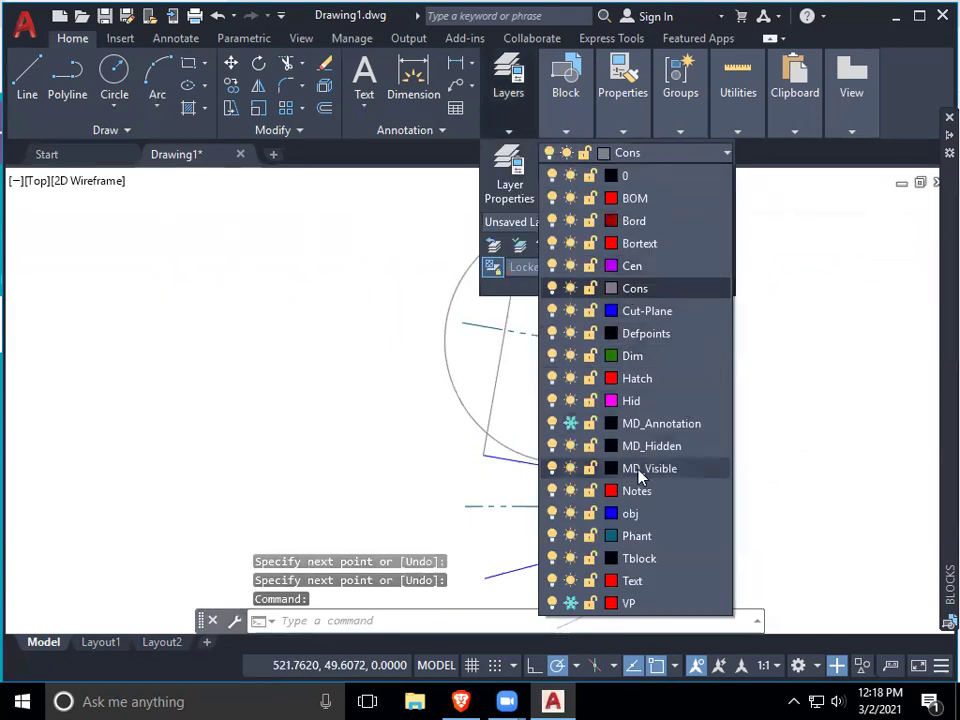
pyautogui.click(628, 515)
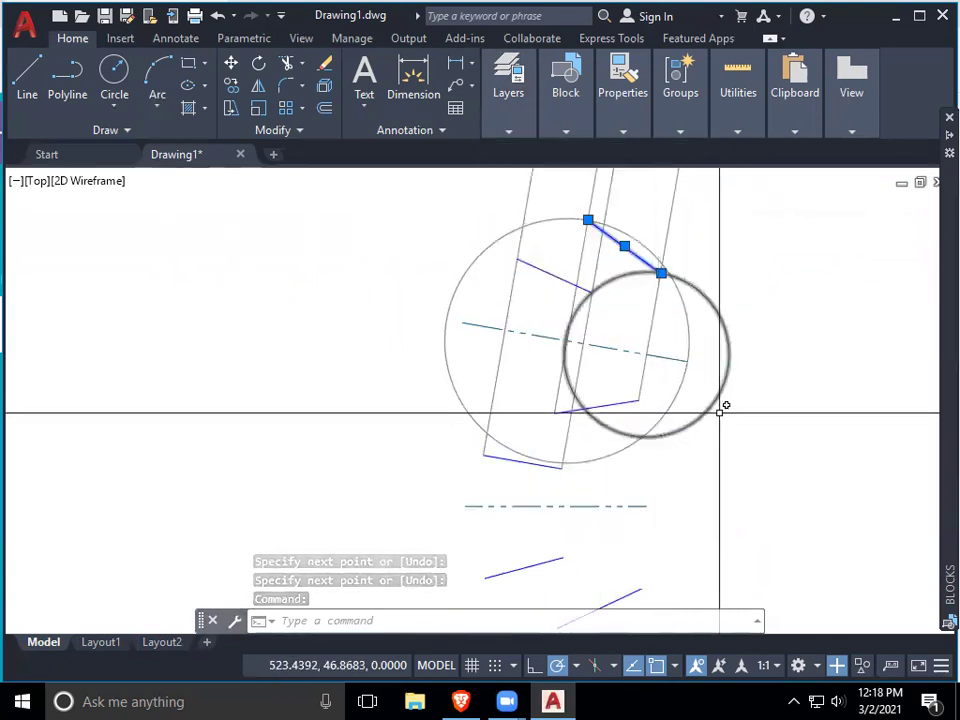
pyautogui.press('Escape')
# Step: Delete both transfer circles used for the second auxiliary-view line
pyautogui.click(664, 442)
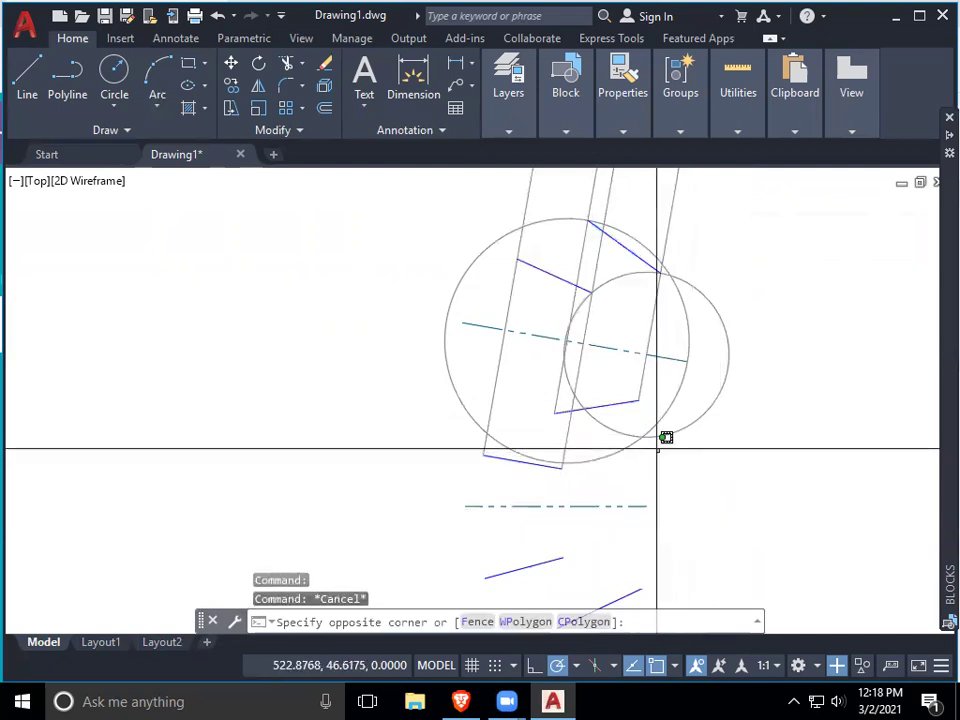
pyautogui.click(640, 420)
pyautogui.press('Delete')
pyautogui.moveTo(724, 471); pyautogui.dragTo(698, 513, button='middle')
pyautogui.scroll(-2, 694, 496)
pyautogui.moveTo(677, 460); pyautogui.dragTo(576, 348, button='middle')
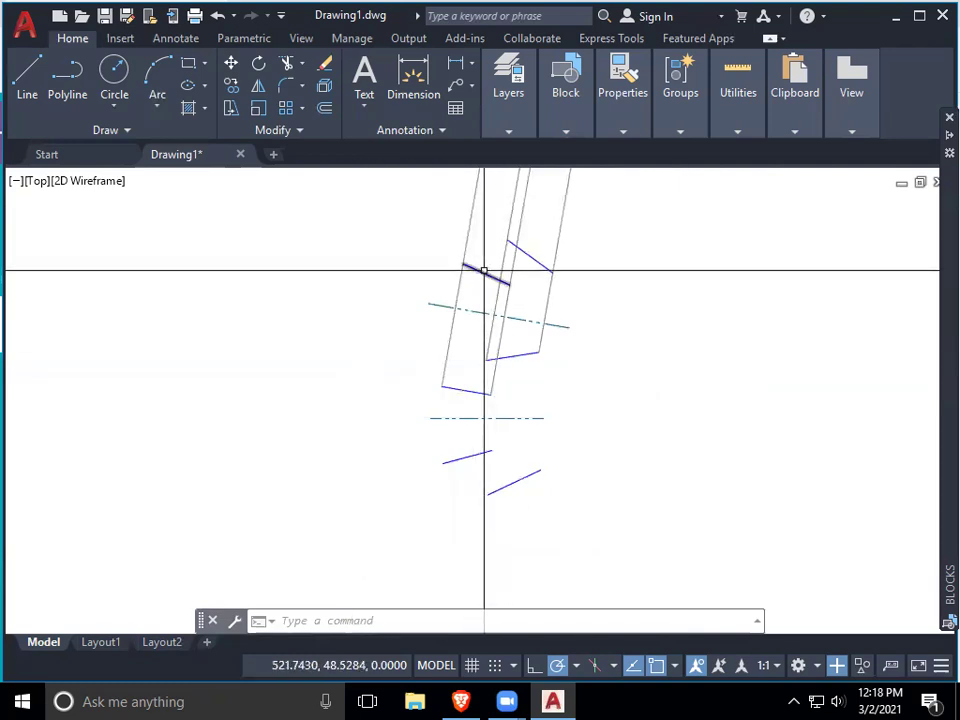
pyautogui.click(443, 310)
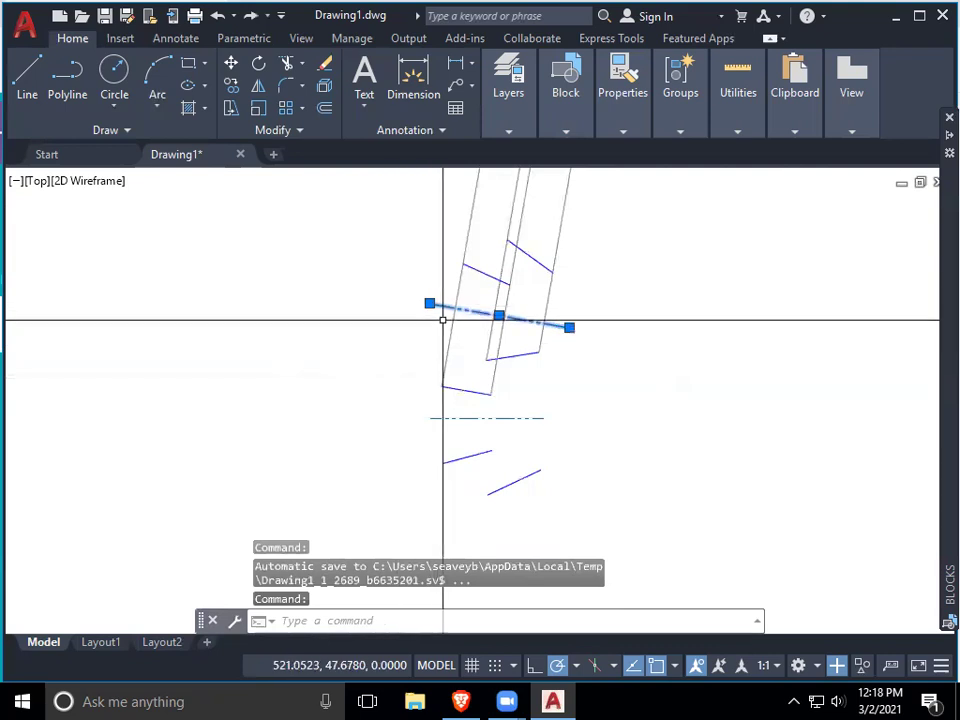
pyautogui.click(451, 387)
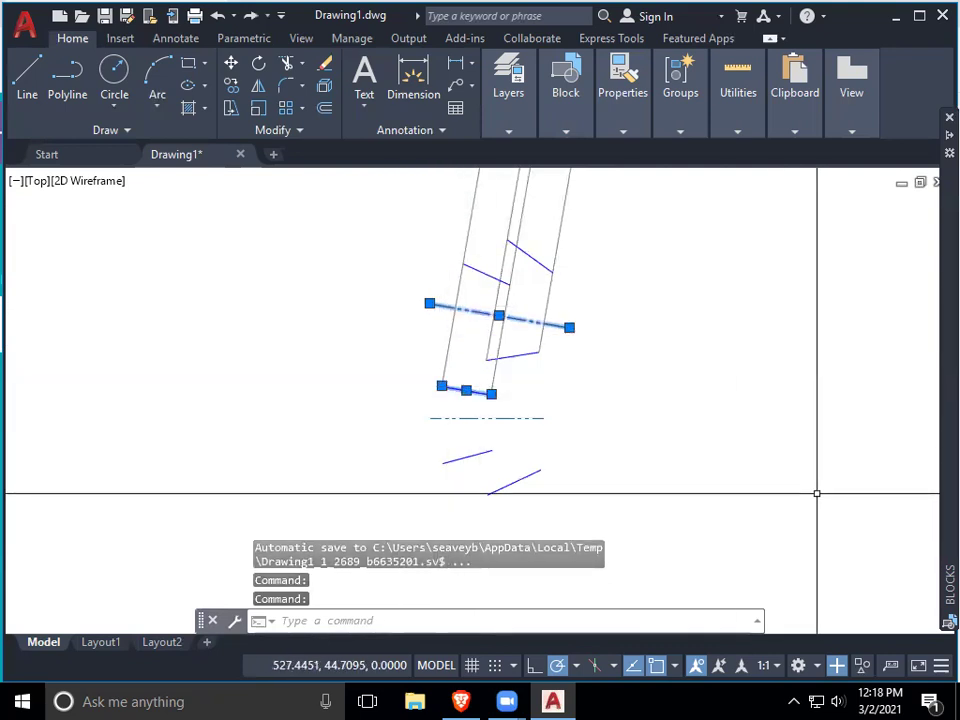
pyautogui.press('Escape')
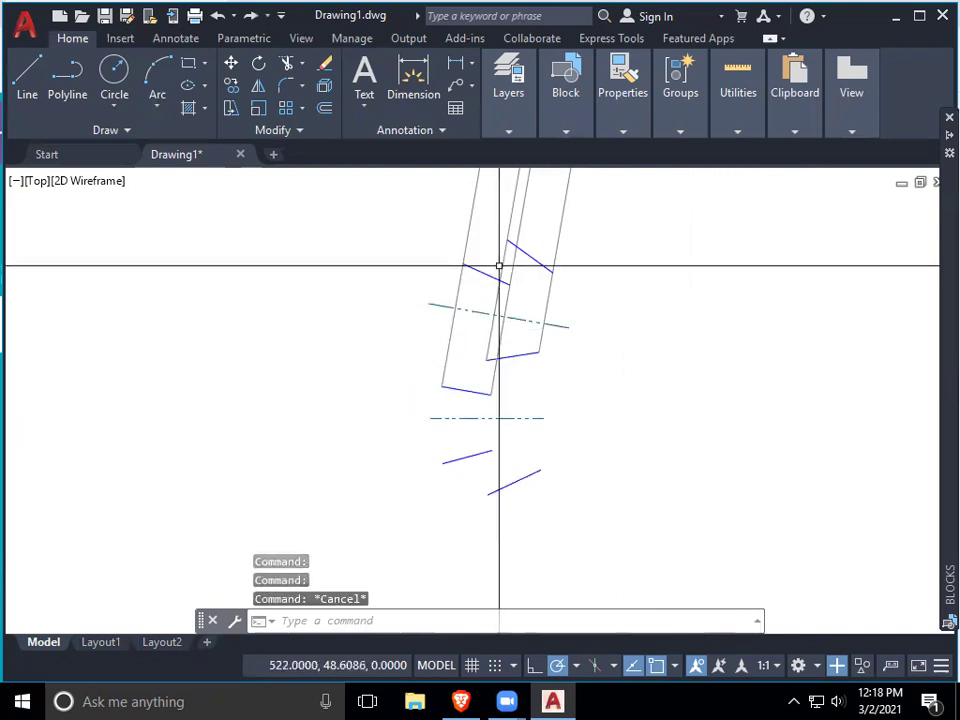
pyautogui.click(476, 267)
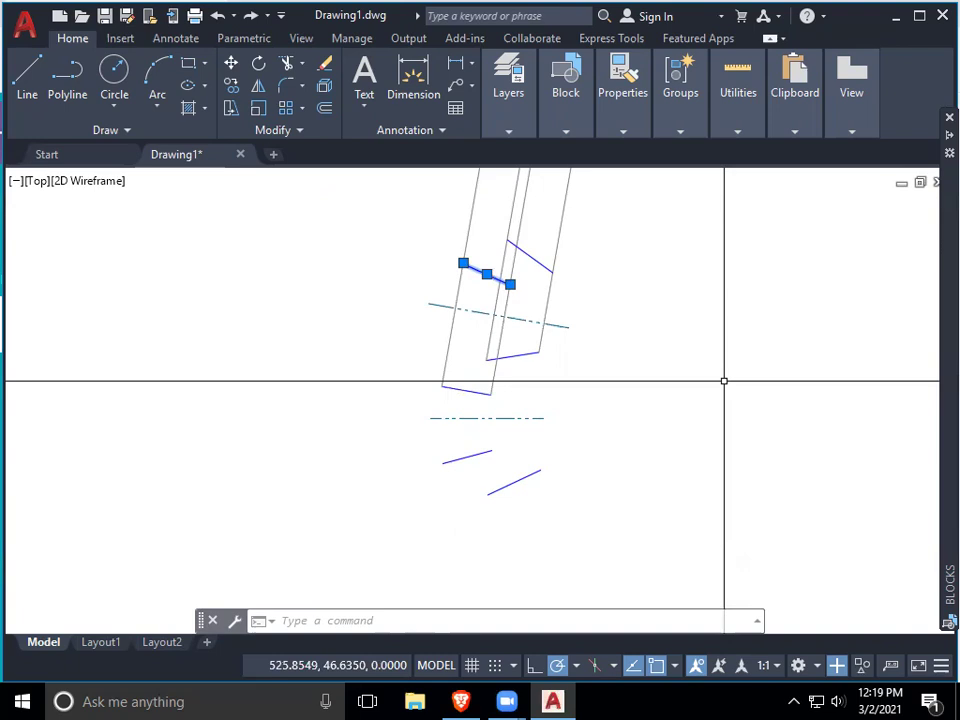
pyautogui.press('Escape')
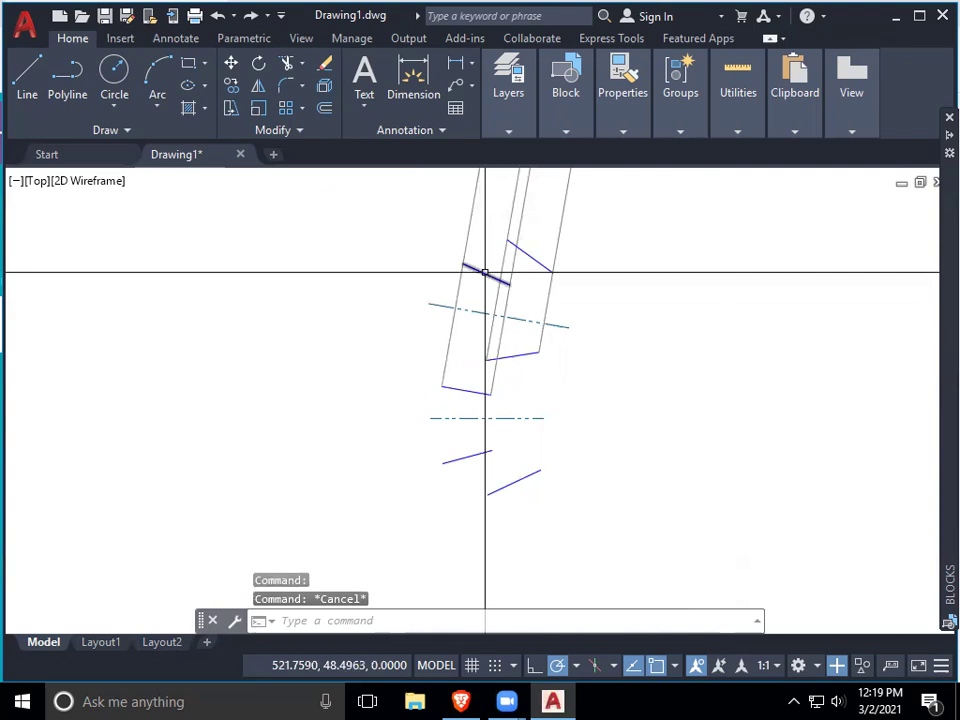
pyautogui.moveTo(484, 272)
pyautogui.mouseDown(button='middle')
pyautogui.moveTo(490, 261)
pyautogui.moveTo(482, 261)
pyautogui.mouseUp(button='middle')
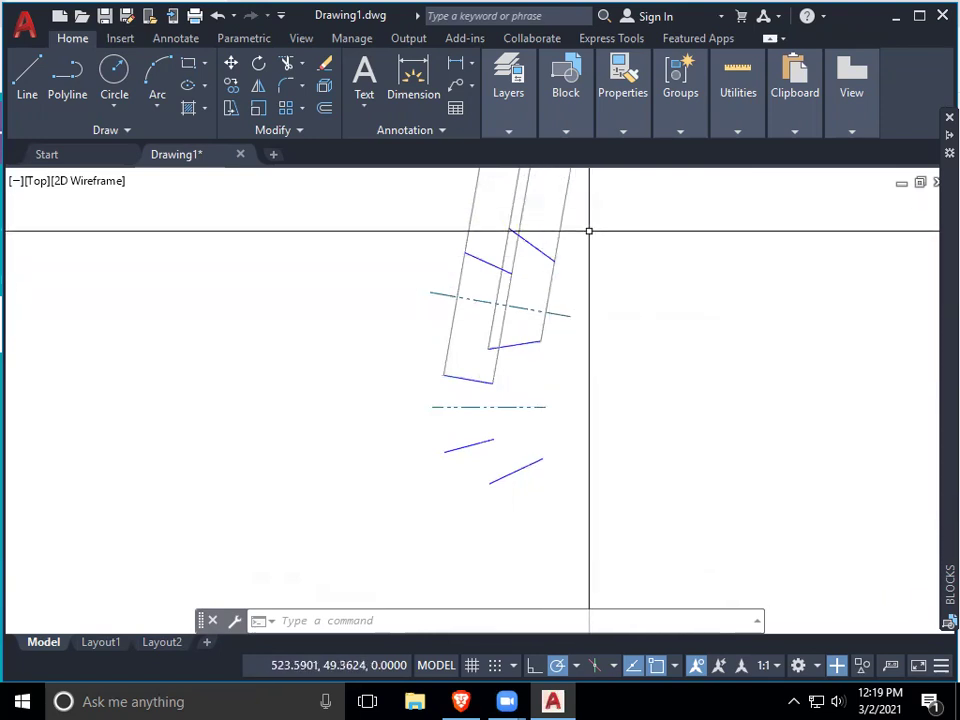
# Step: Make Phant the current layer
pyautogui.moveTo(507, 133)
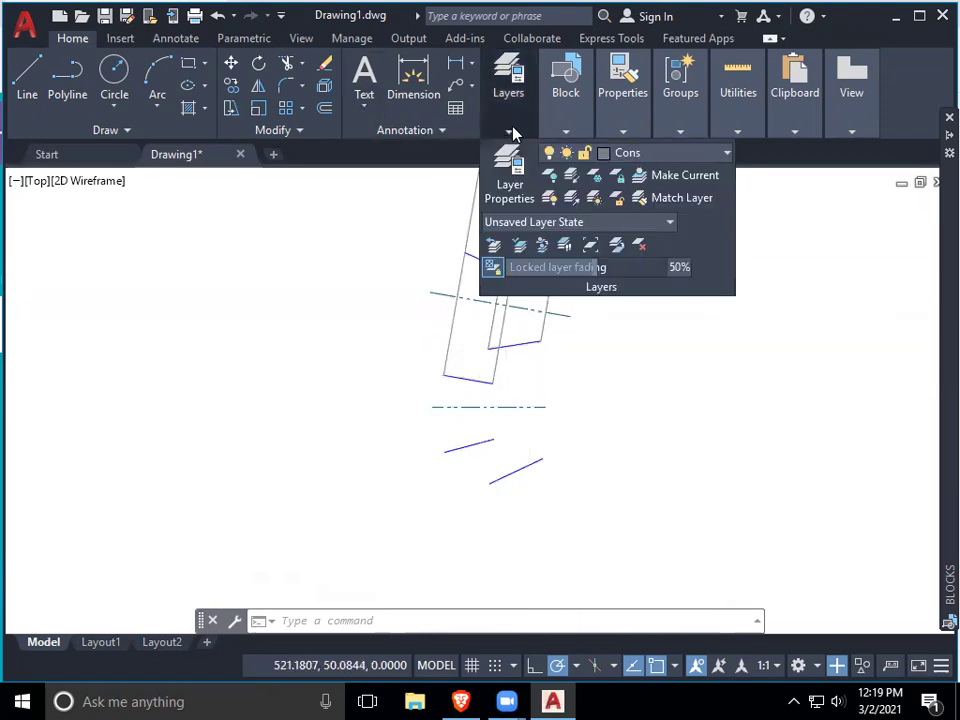
pyautogui.click(696, 156)
pyautogui.click(697, 156)
pyautogui.click(697, 156)
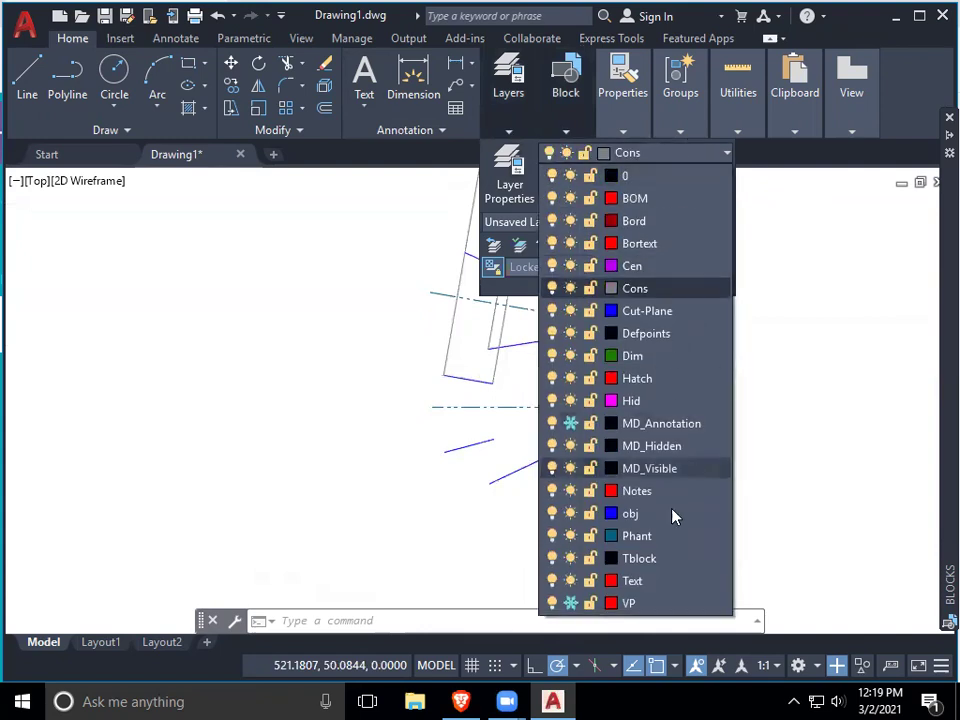
pyautogui.click(657, 541)
# Step: Draw a new fold line perpendicular to the left blue line of the auxiliary view, ending just beyond that line's left end
pyautogui.write('l')
pyautogui.press('Return')
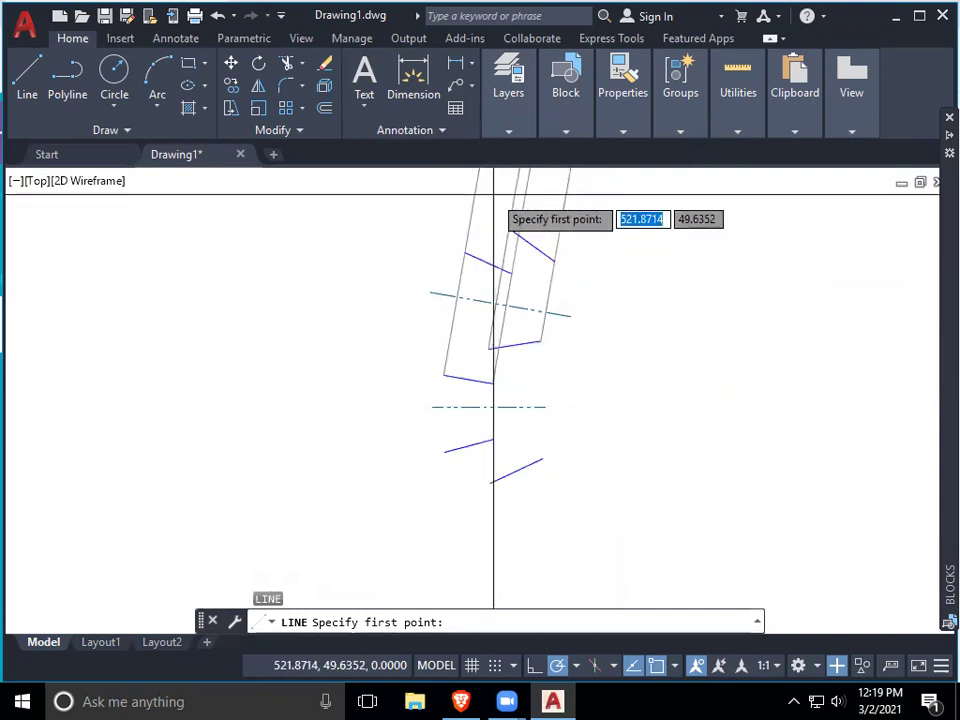
pyautogui.moveTo(488, 217); pyautogui.dragTo(421, 291, button='middle')
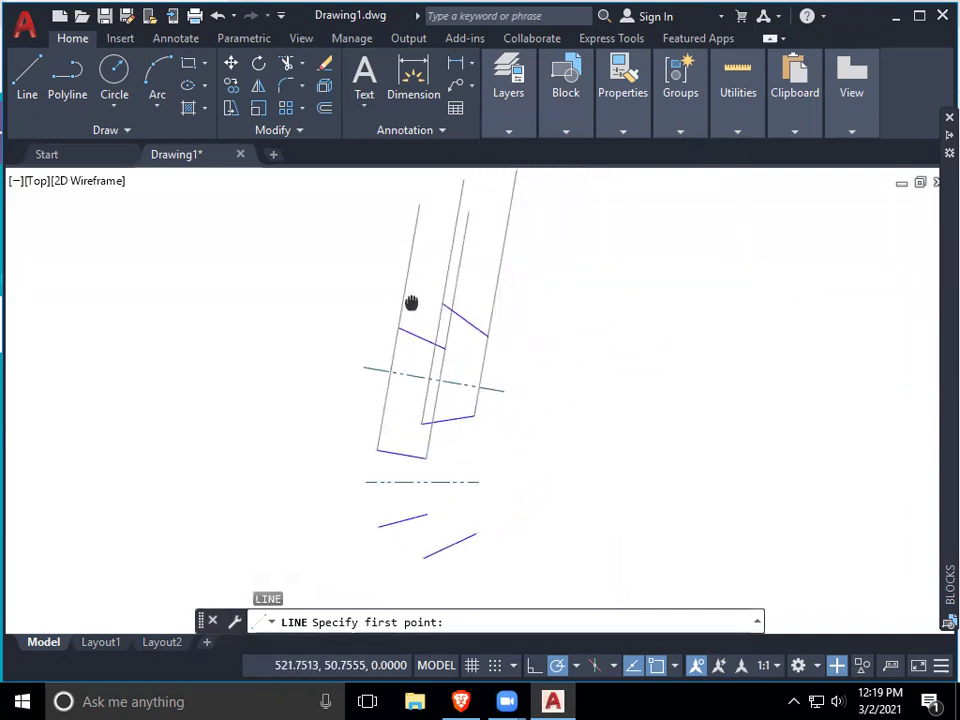
pyautogui.click(433, 245)
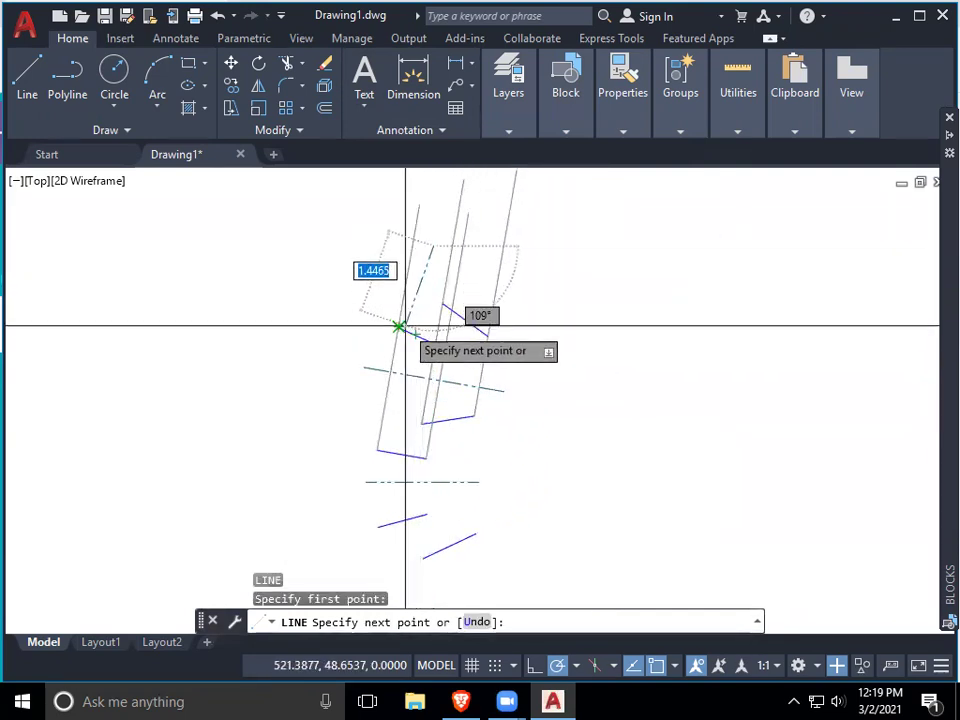
pyautogui.scroll(5, 398, 327)
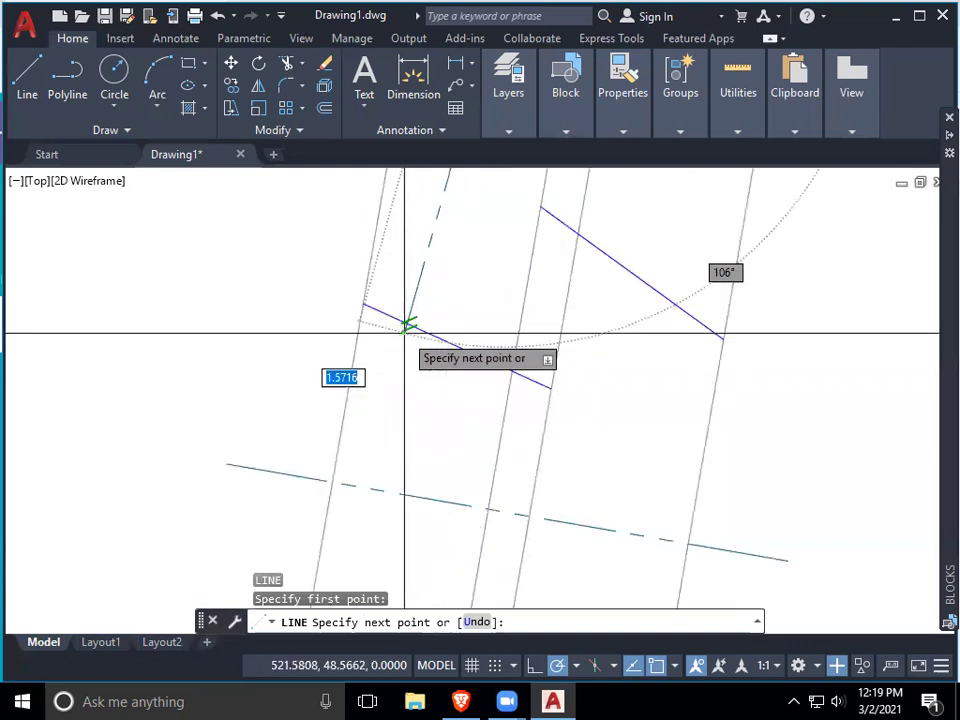
pyautogui.click(358, 301)
pyautogui.press('Return')
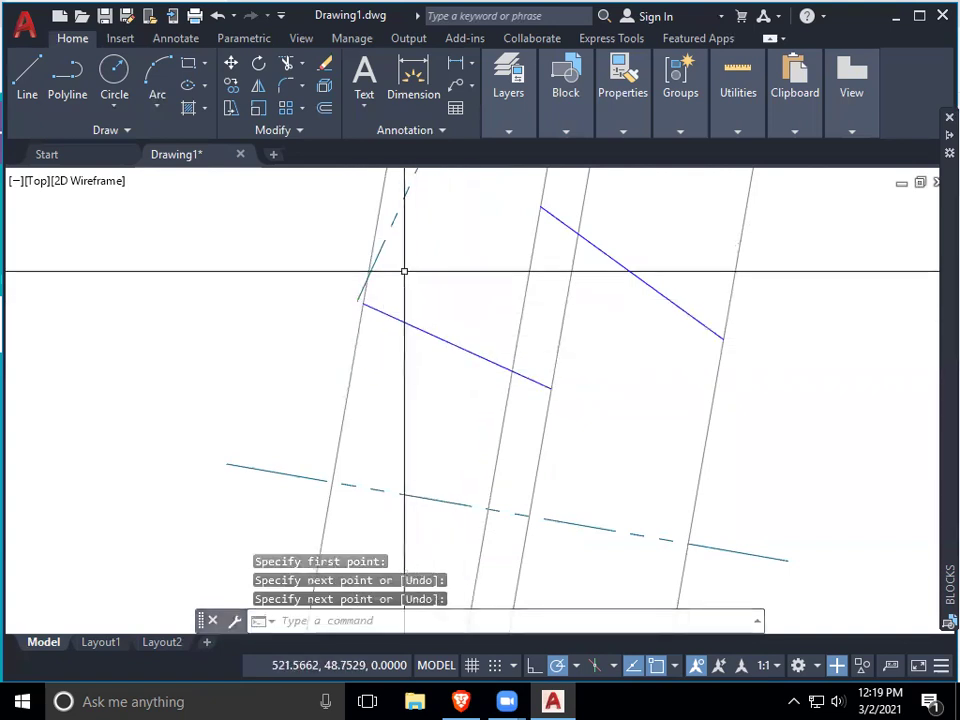
# Step: Move the new fold line down across the left blue line and quick-measure the angle between the two lines
pyautogui.click(395, 215)
pyautogui.moveTo(392, 229); pyautogui.dragTo(398, 295)
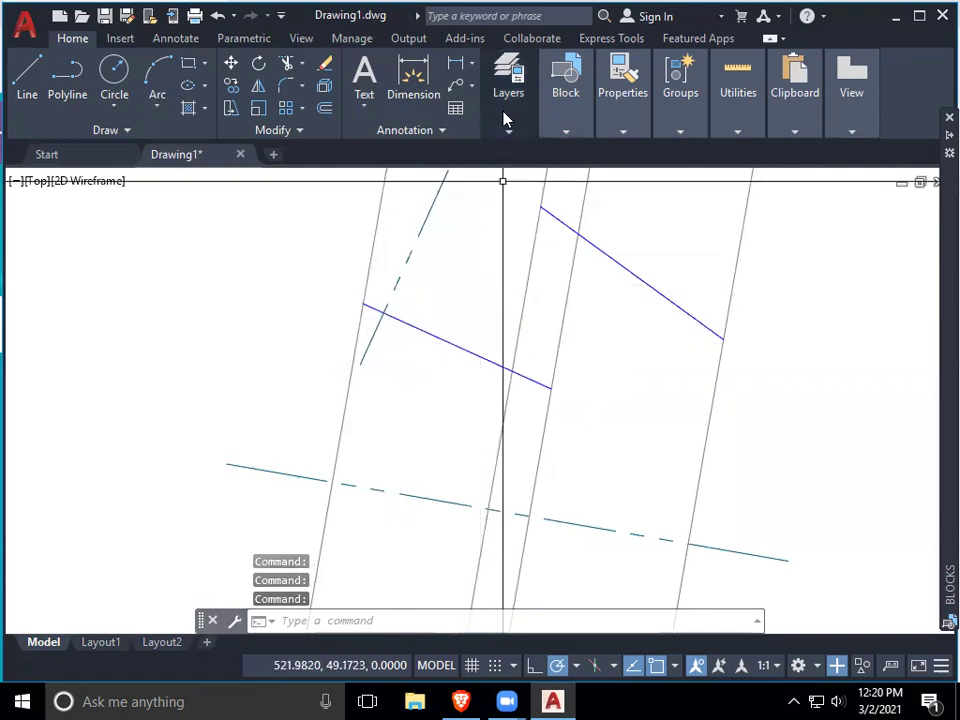
pyautogui.moveTo(740, 100)
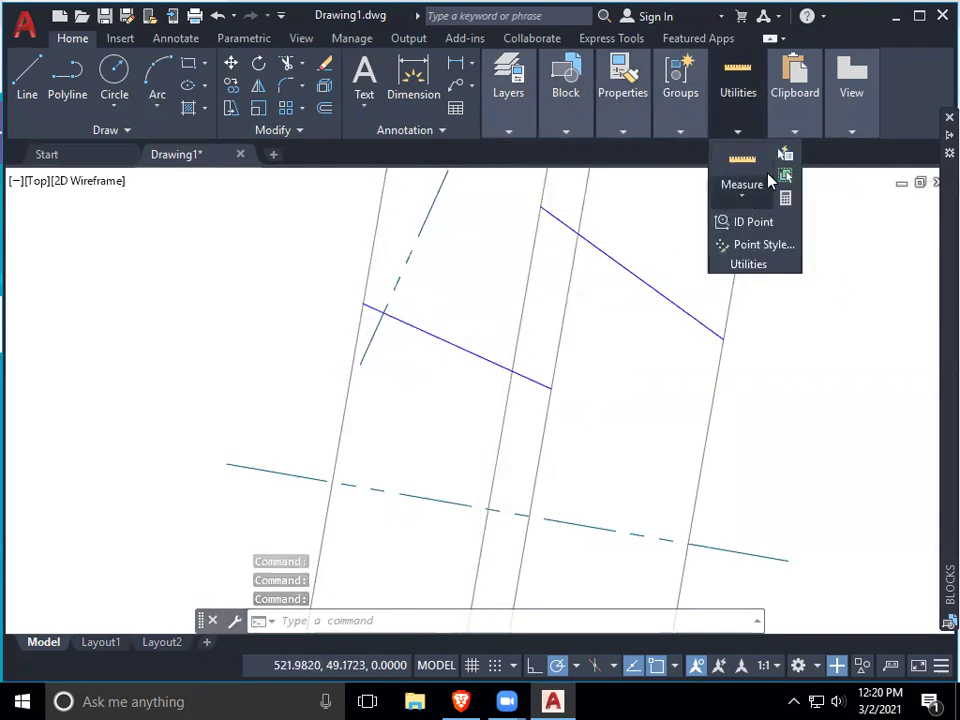
pyautogui.click(719, 110)
pyautogui.click(722, 99)
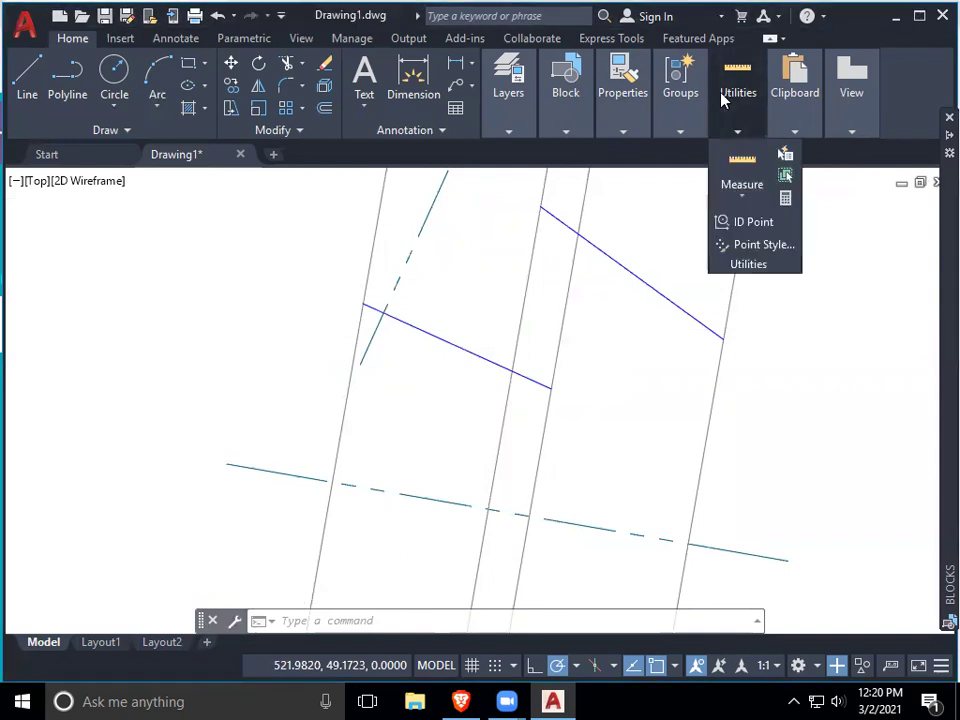
pyautogui.click(741, 165)
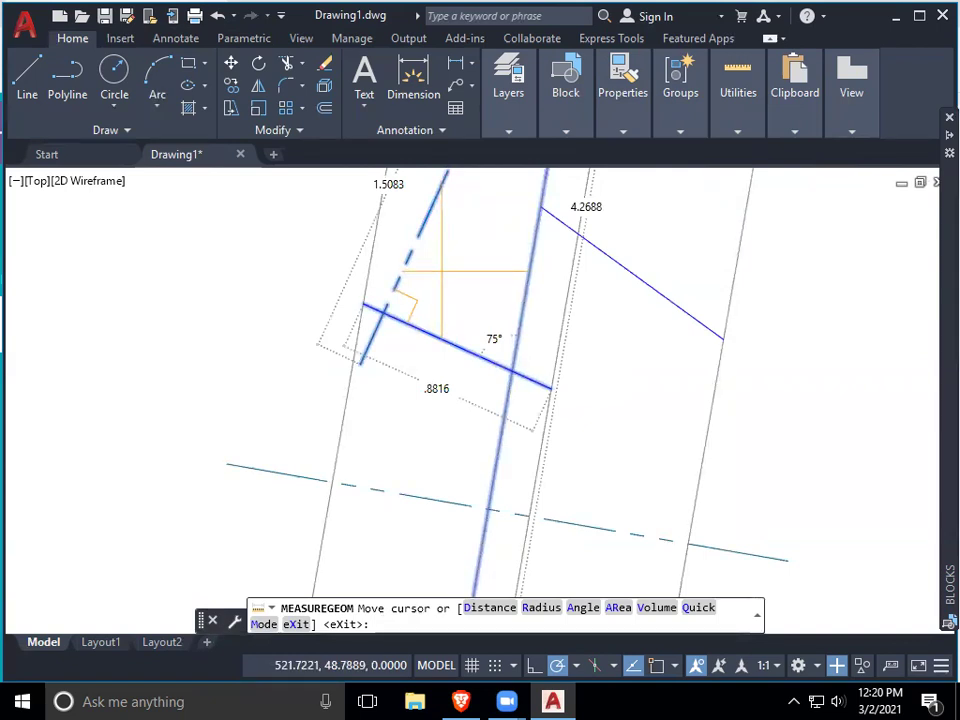
pyautogui.press('Escape')
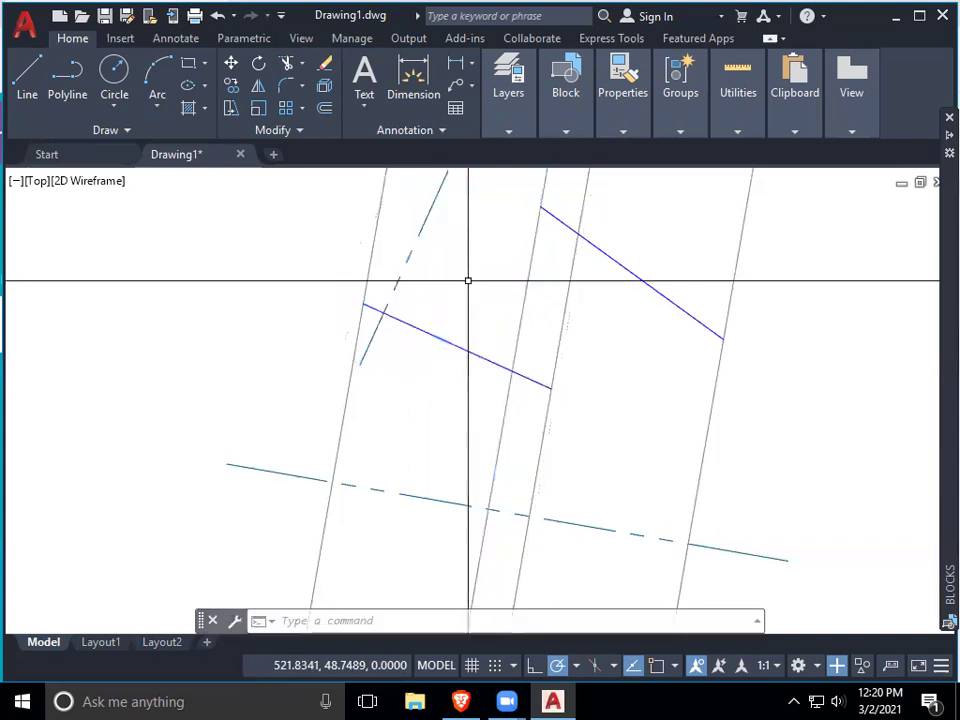
# Step: Move the new fold line to the right side of the auxiliary view, clear of both blue lines
pyautogui.click(426, 216)
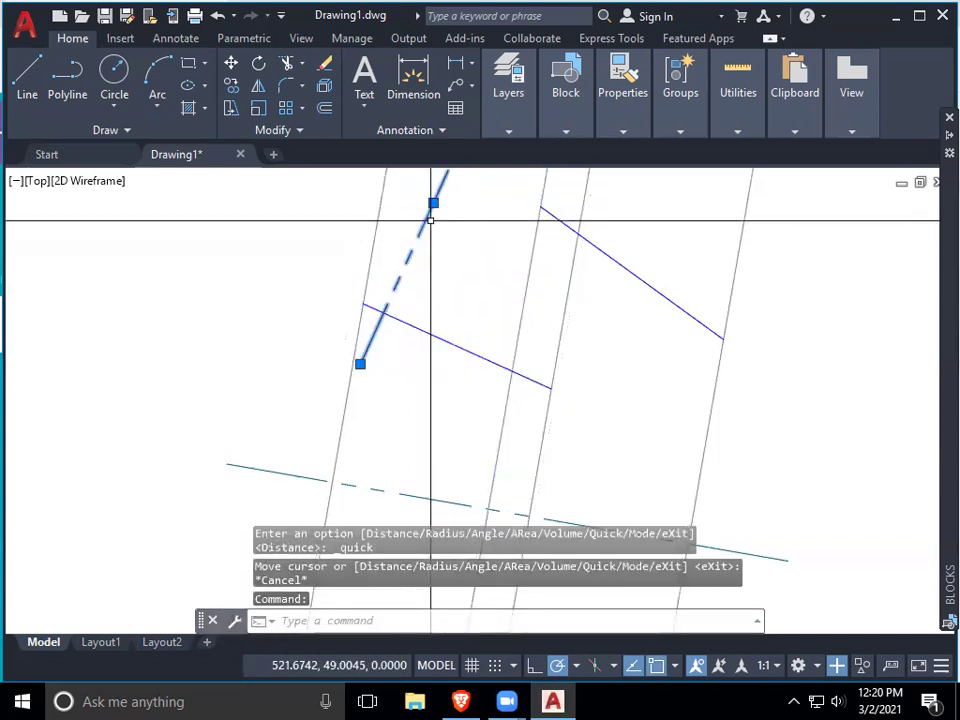
pyautogui.moveTo(433, 204); pyautogui.dragTo(778, 373)
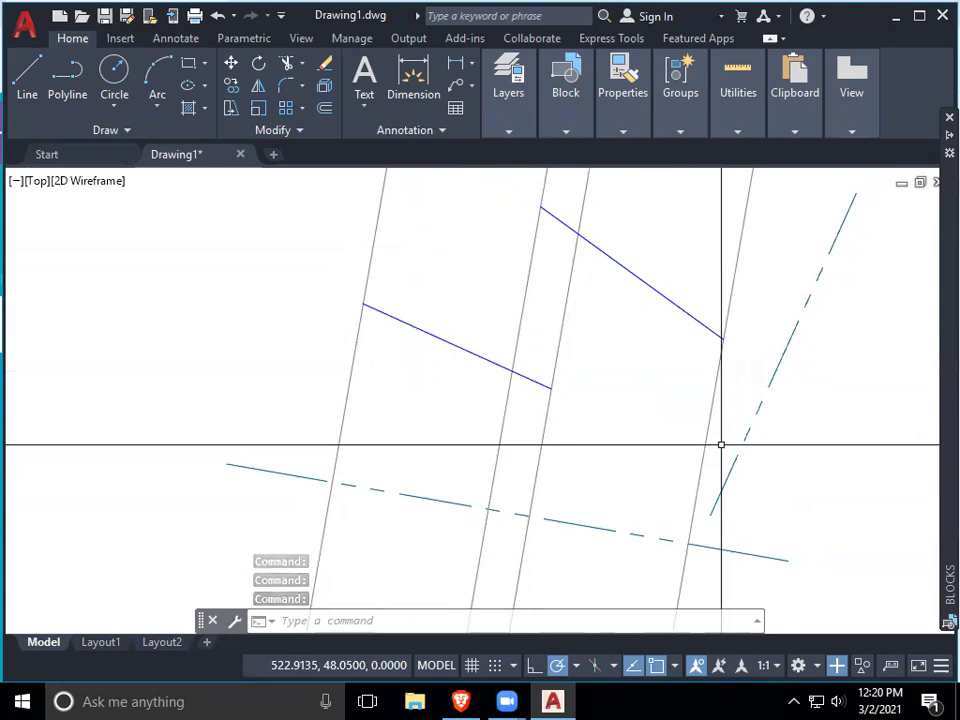
pyautogui.moveTo(765, 463)
pyautogui.mouseDown(button='middle')
pyautogui.moveTo(709, 457)
pyautogui.moveTo(654, 469)
pyautogui.mouseUp(button='middle')
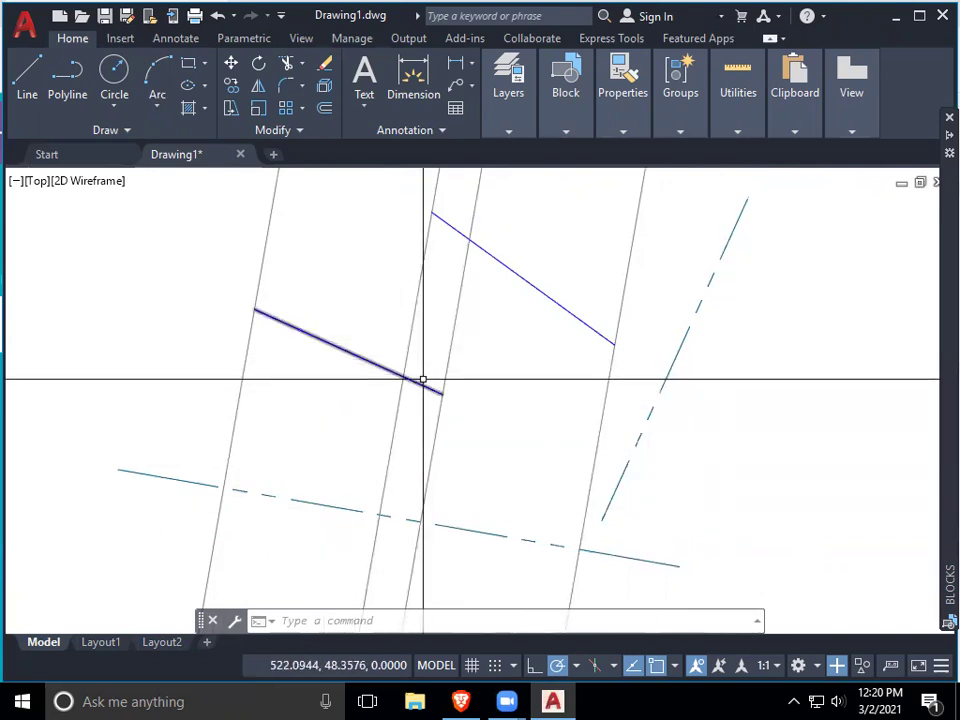
# Step: Make Cons the current layer for the next transfer circle
pyautogui.moveTo(512, 497); pyautogui.dragTo(536, 381, button='middle')
pyautogui.moveTo(440, 431); pyautogui.dragTo(521, 281, button='middle')
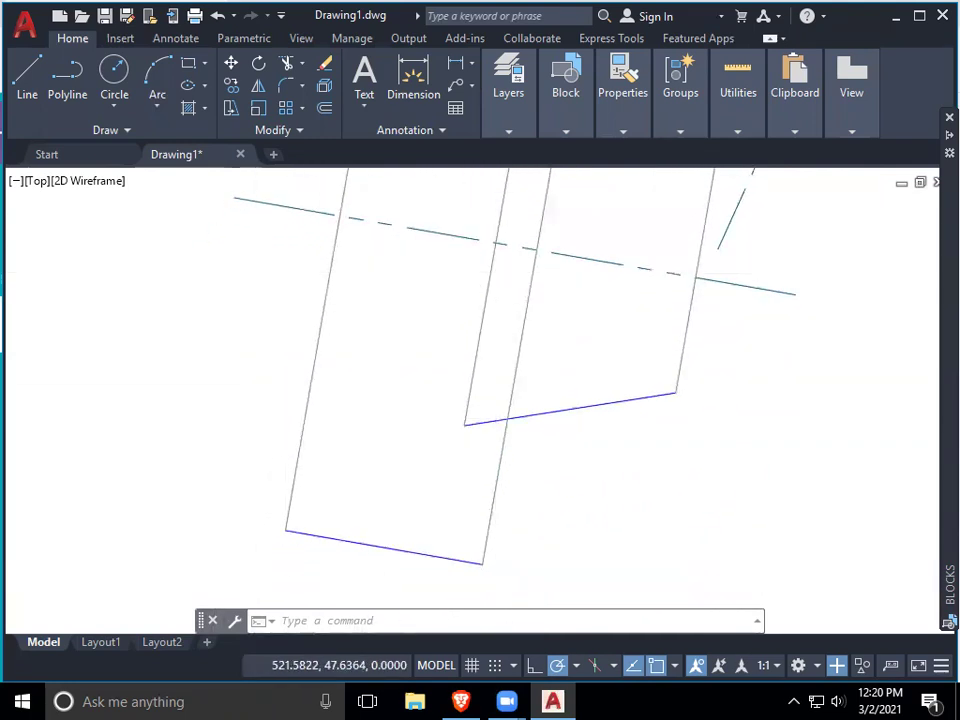
pyautogui.write('c')
pyautogui.press('Return')
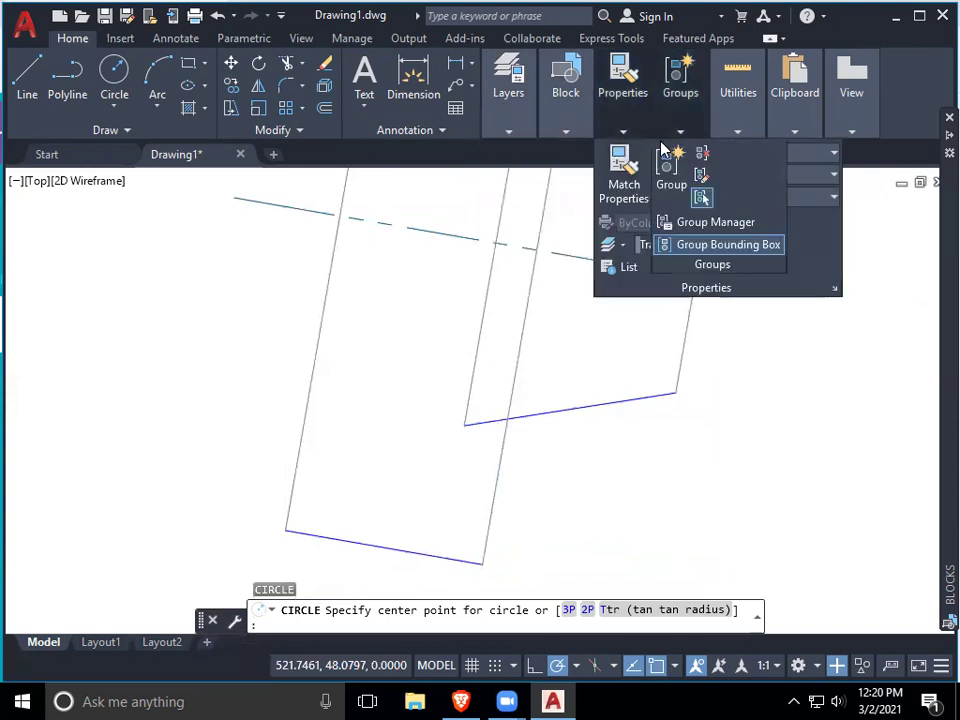
pyautogui.moveTo(508, 100)
pyautogui.click(673, 156)
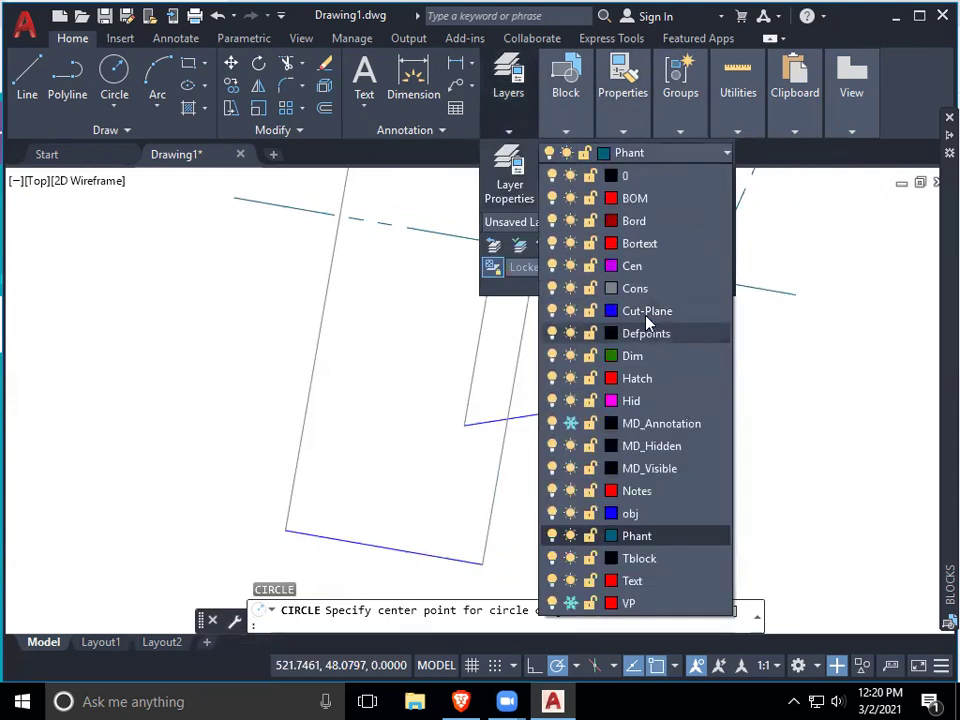
pyautogui.click(638, 289)
# Step: Draw a circle centred on the left end of the lower-left blue line, with its radius reaching the first fold line along the projector
pyautogui.write('c')
pyautogui.press('Return')
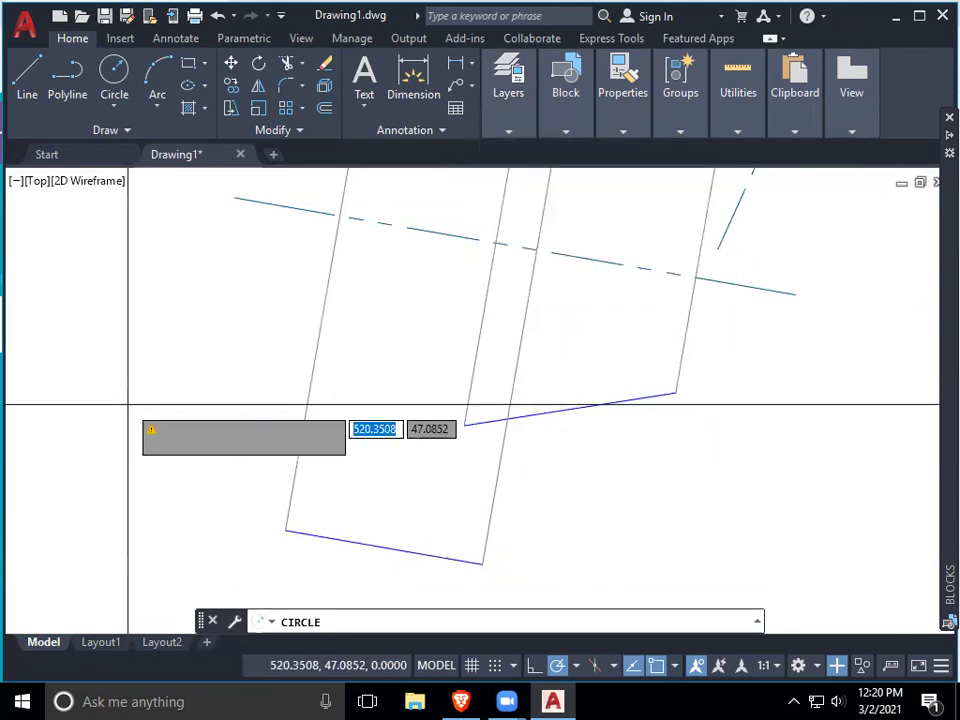
pyautogui.click(286, 530)
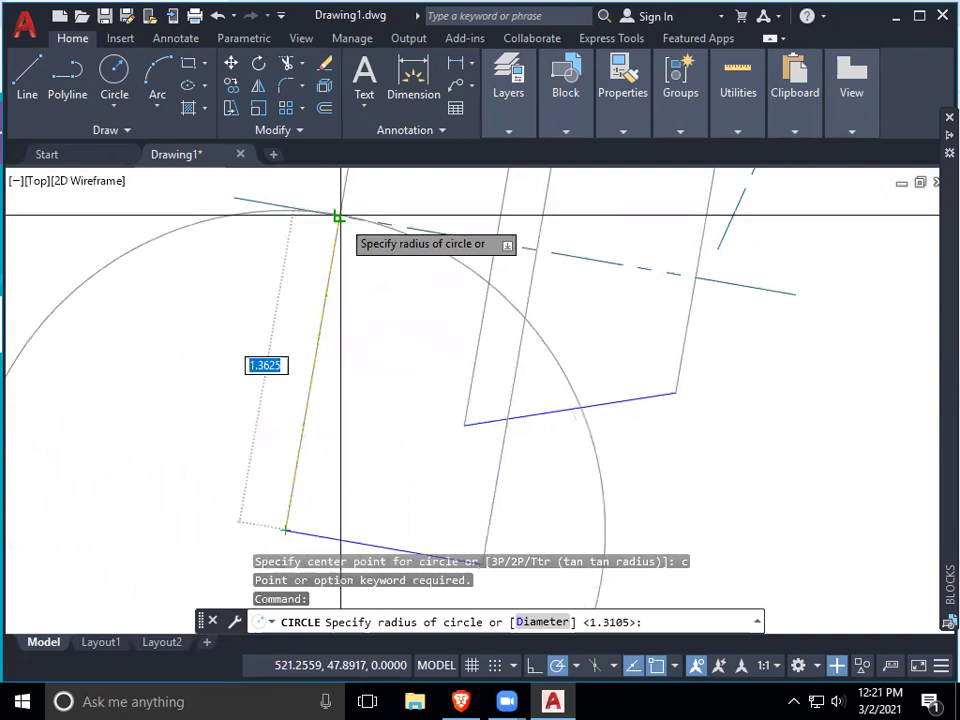
pyautogui.click(401, 234)
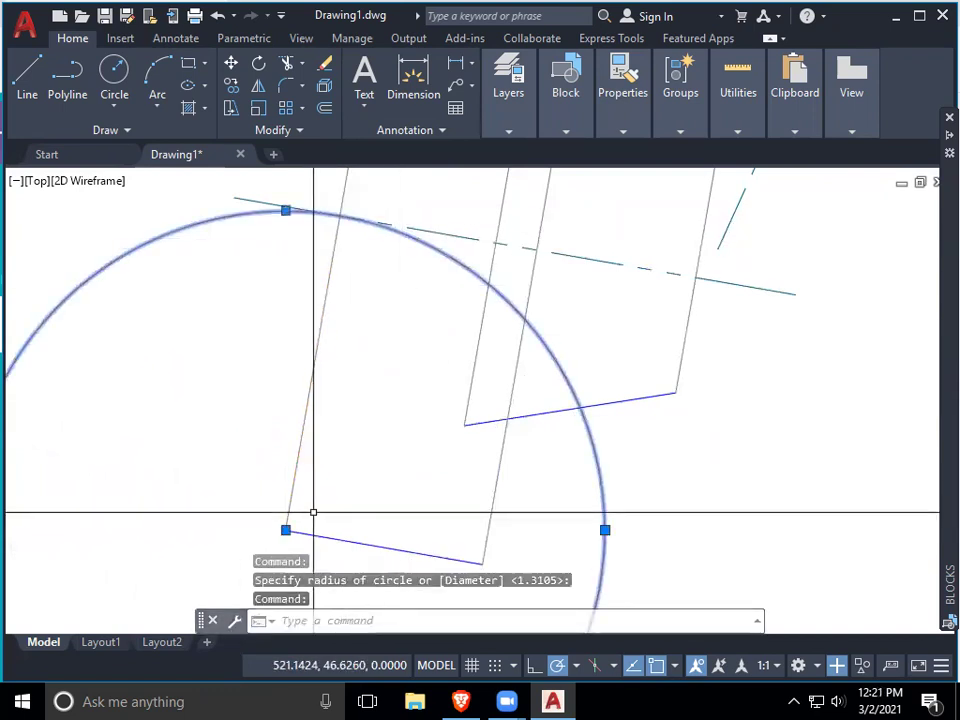
# Step: Move the transfer circle's centre to where the extension of the auxiliary view's left blue line meets the new fold line
pyautogui.click(280, 533)
pyautogui.click(285, 527)
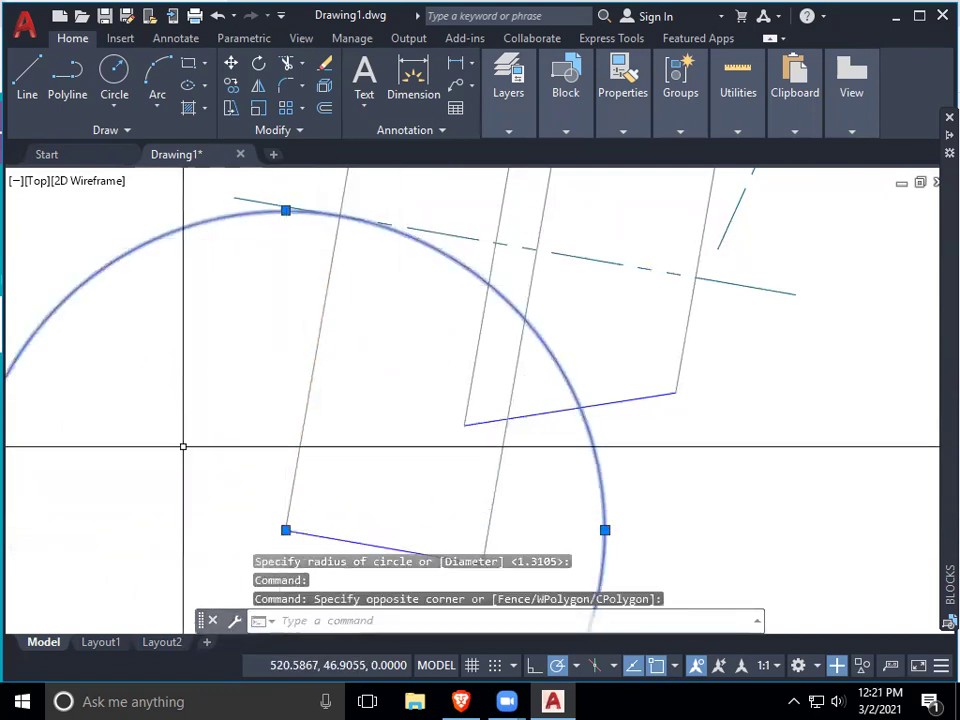
pyautogui.click(286, 530)
pyautogui.scroll(-2, 556, 430)
pyautogui.moveTo(552, 478); pyautogui.dragTo(553, 487, button='middle')
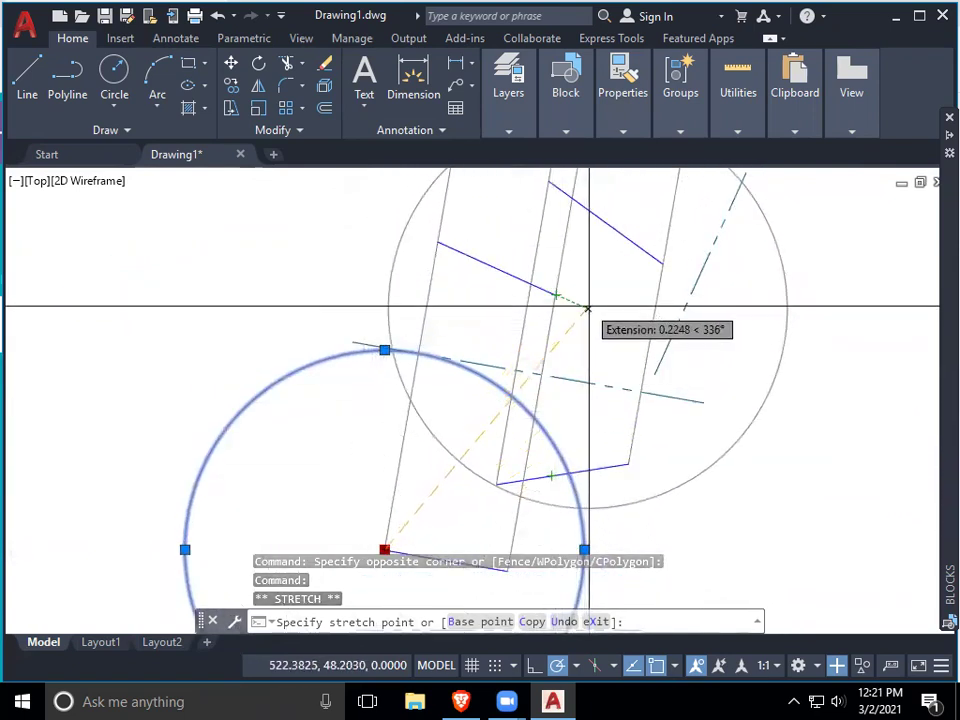
pyautogui.click(667, 345)
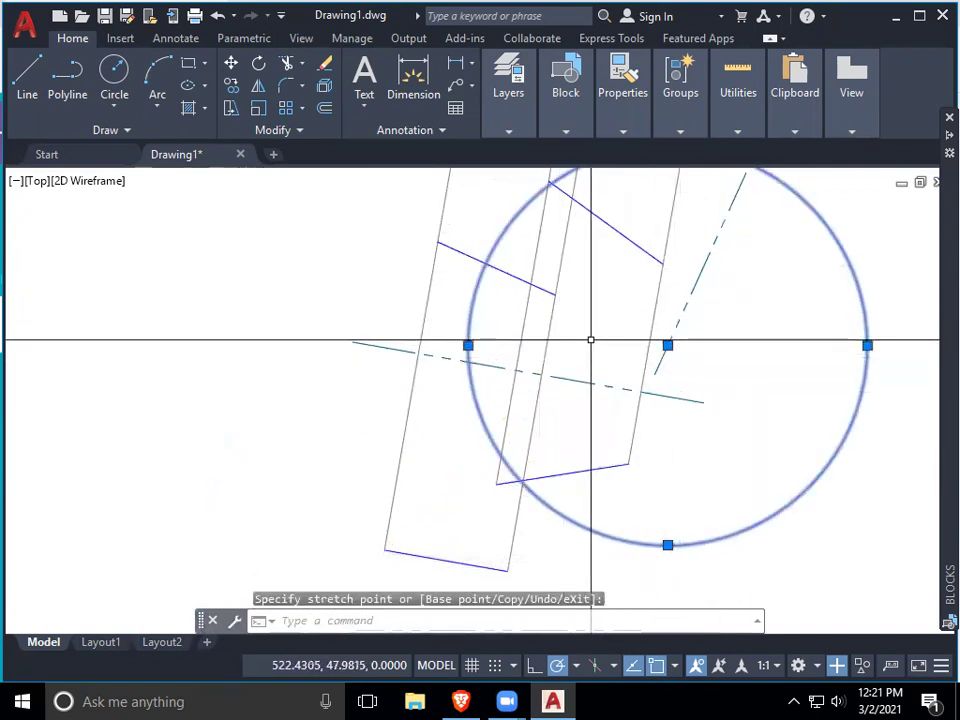
# Step: Draw a projection line from the auxiliary view's left blue line, perpendicular through the new fold line and ending beyond the circle
pyautogui.write('l')
pyautogui.press('Return')
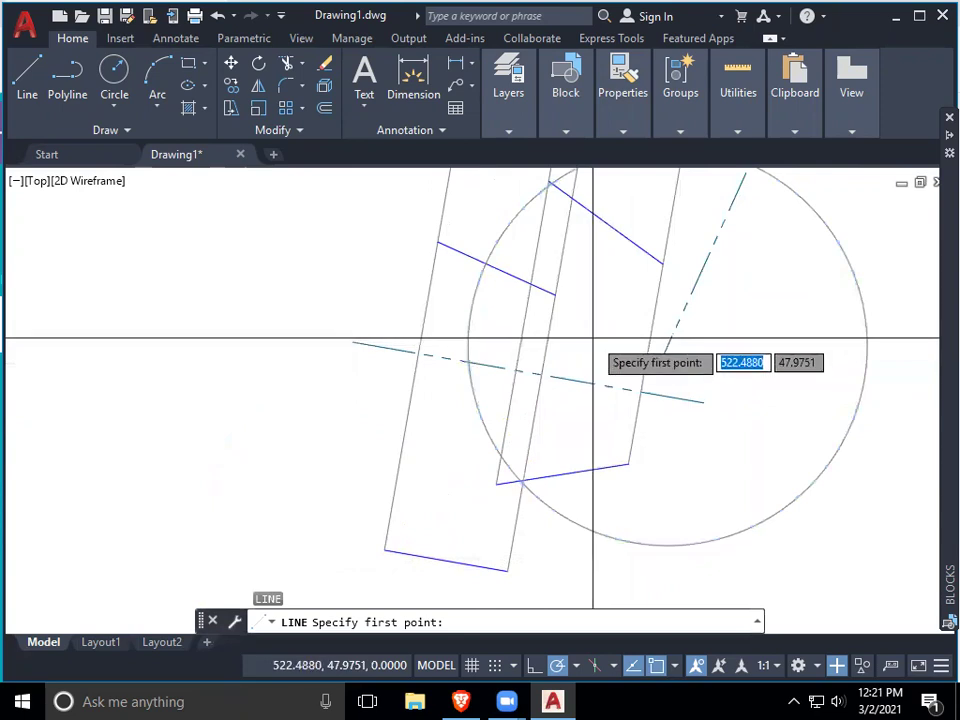
pyautogui.click(556, 296)
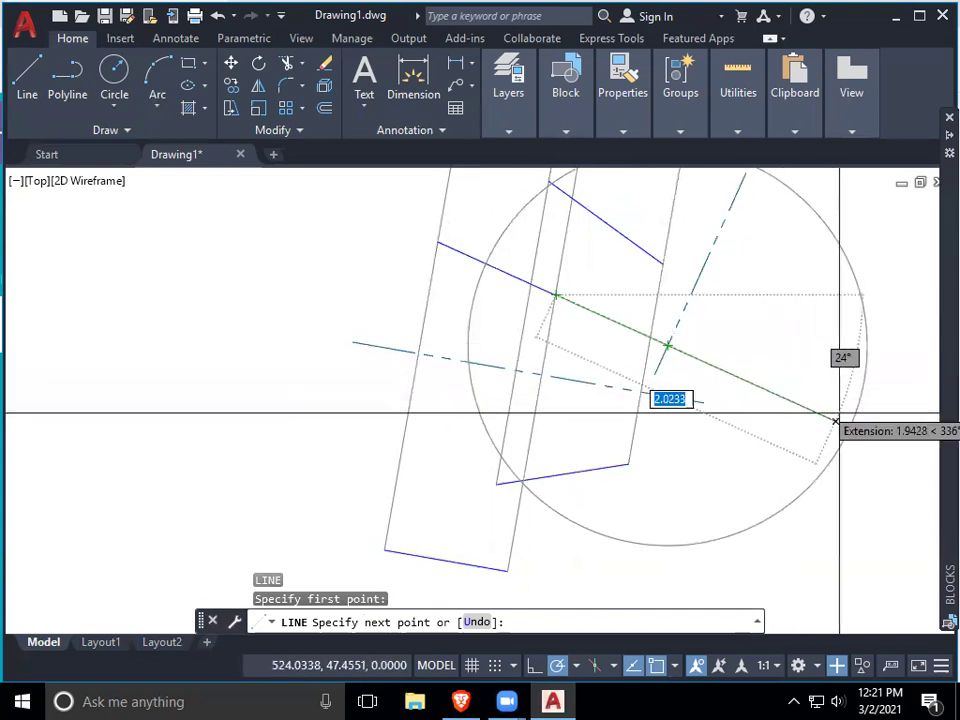
pyautogui.click(893, 453)
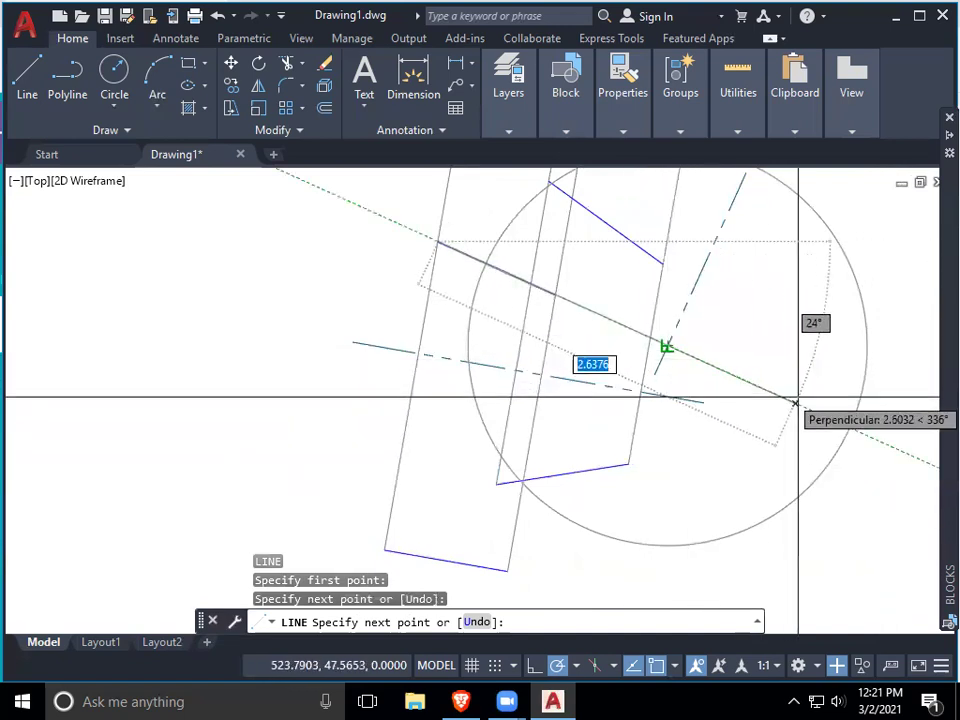
pyautogui.click(890, 444)
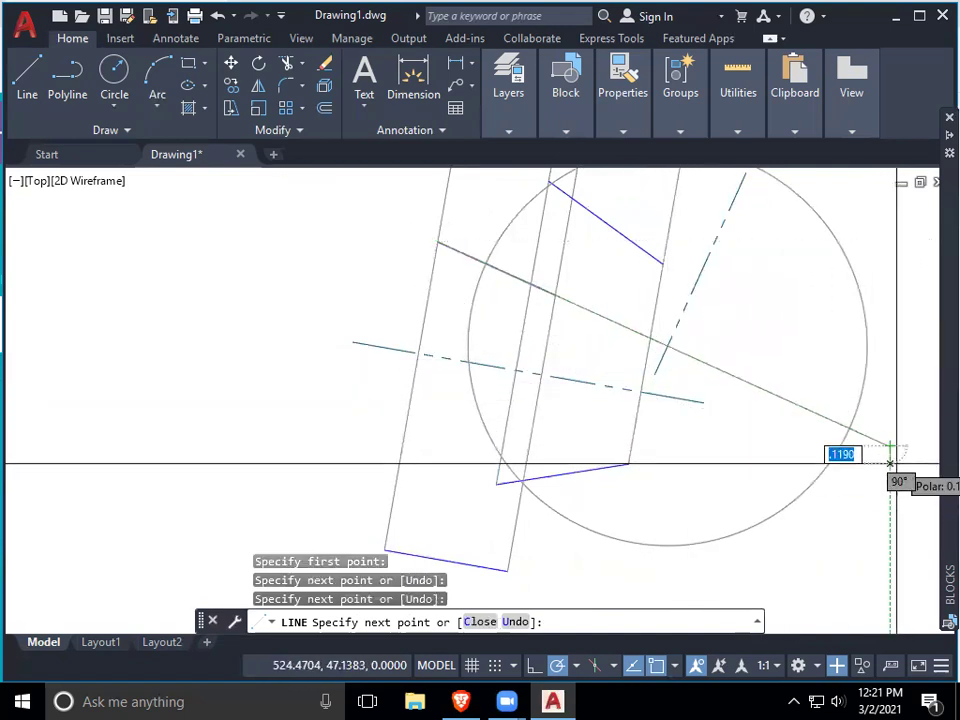
pyautogui.press('Return')
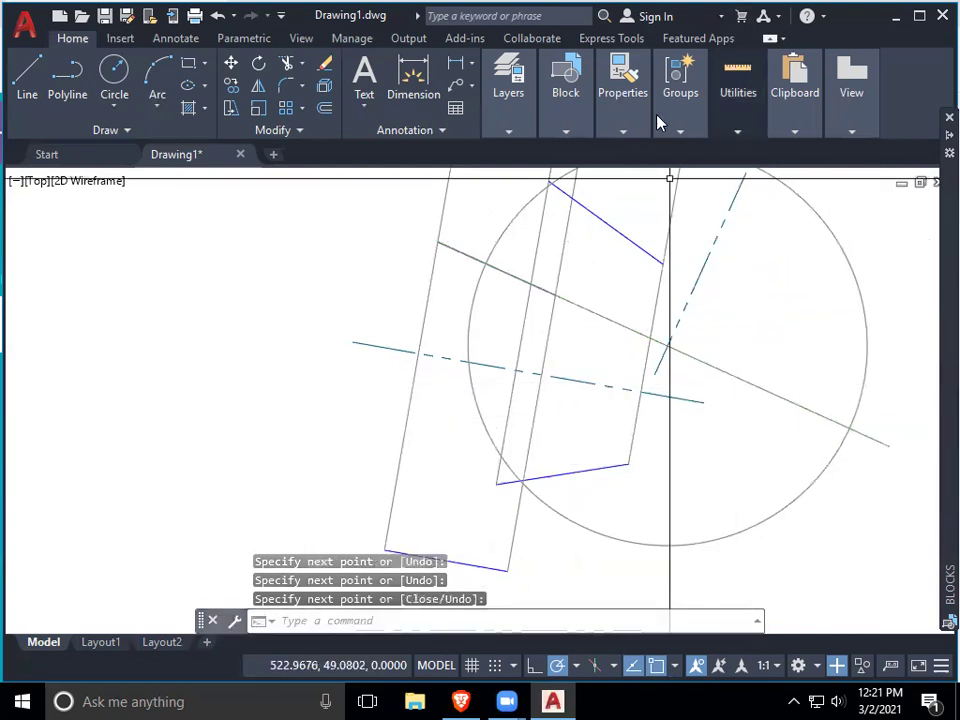
# Step: Quick-measure the angle between the projection line and the new fold line
pyautogui.click(738, 95)
pyautogui.click(739, 165)
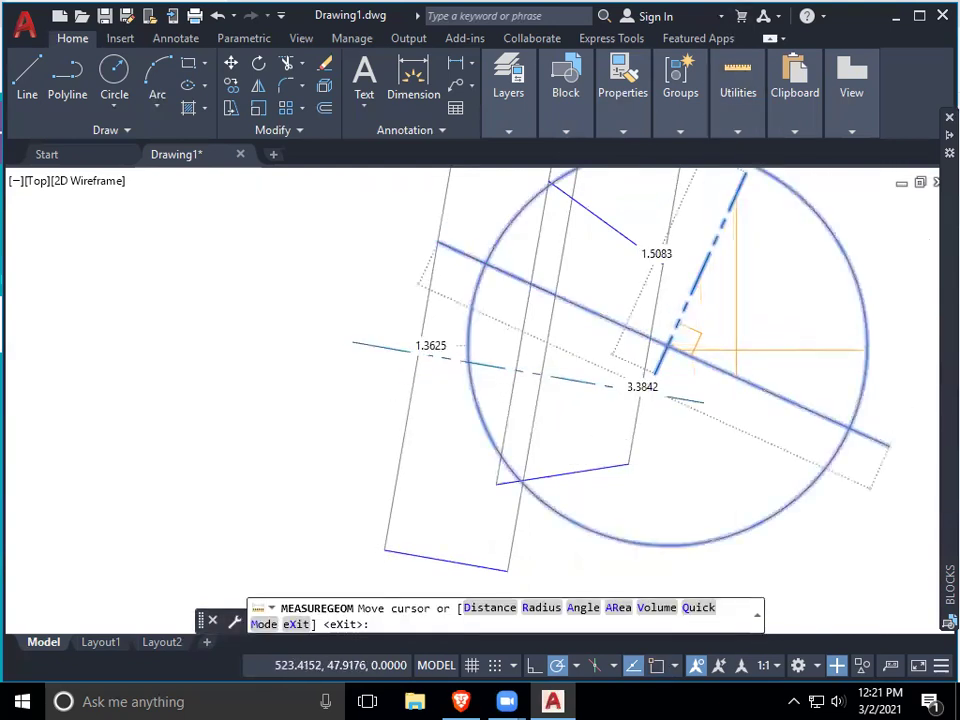
pyautogui.press('Escape')
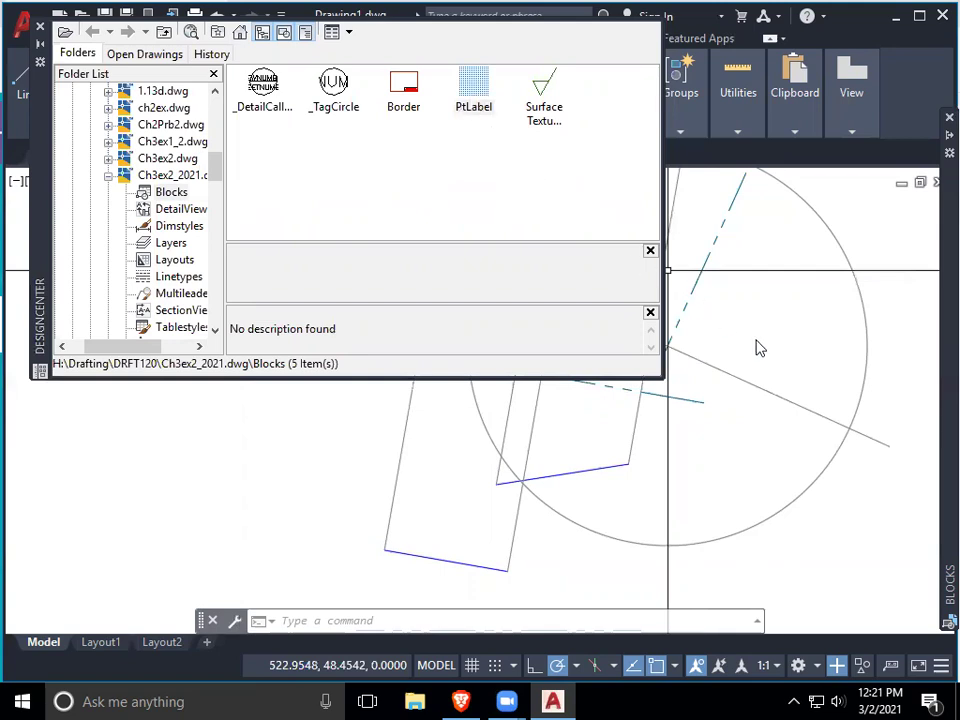
# Step: Insert the PtLabel block with point number C,D and place it where the transfer circle crosses the projection line beyond the fold line
pyautogui.moveTo(760, 347); pyautogui.dragTo(770, 355)
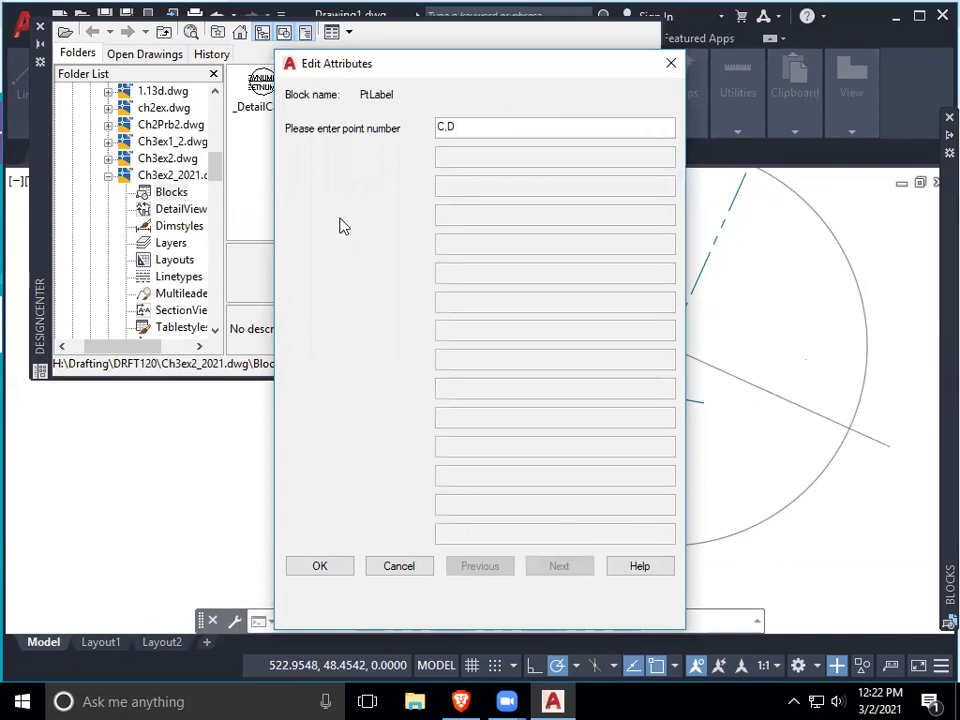
pyautogui.click(320, 566)
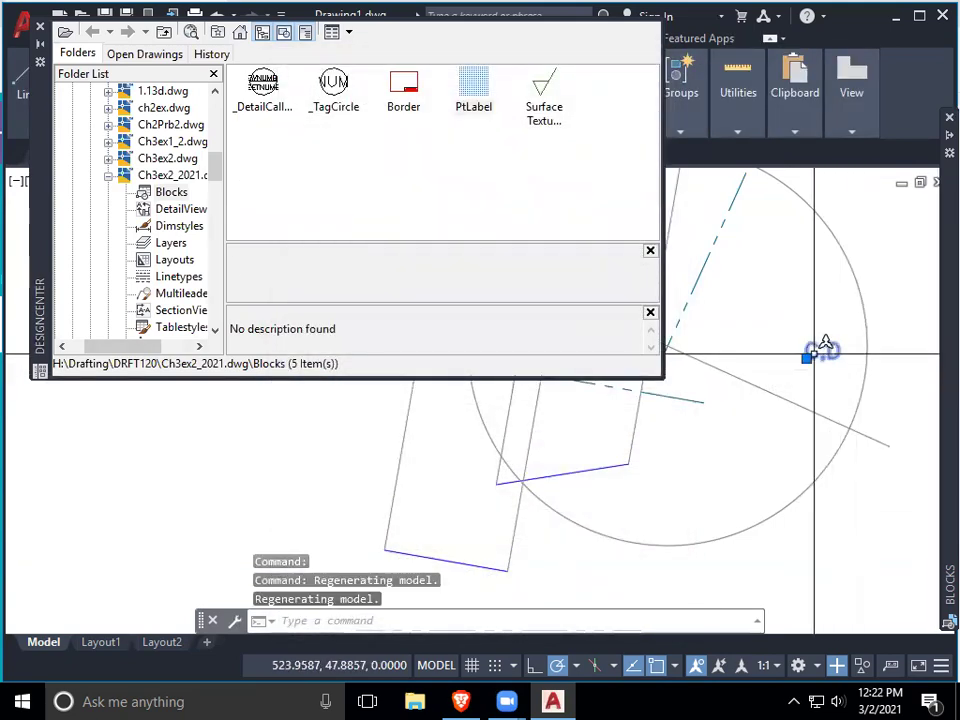
pyautogui.click(807, 357)
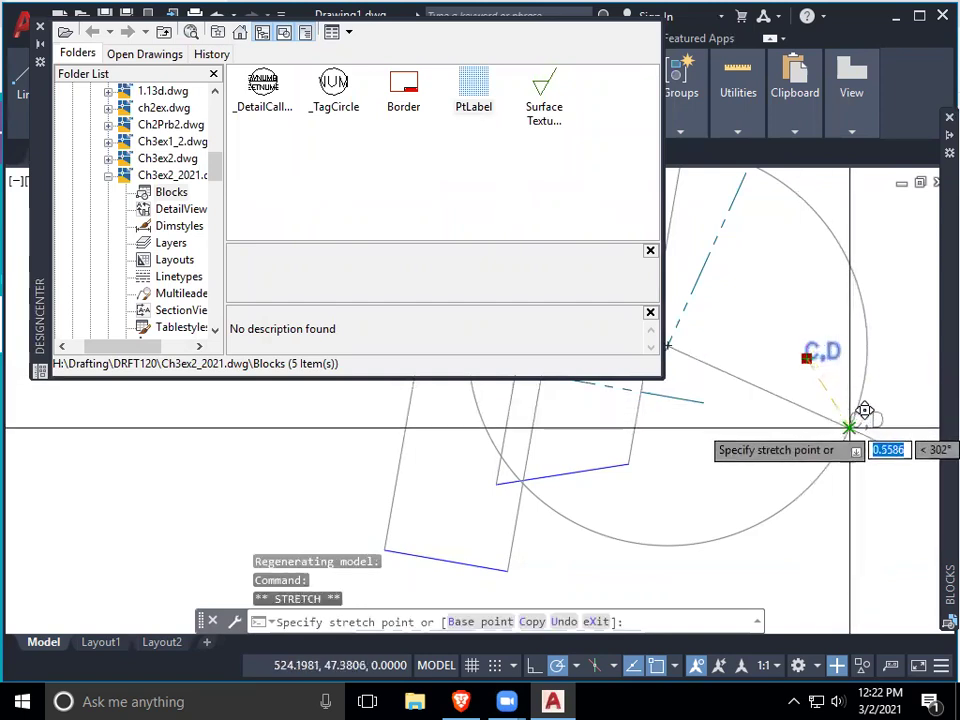
pyautogui.click(850, 428)
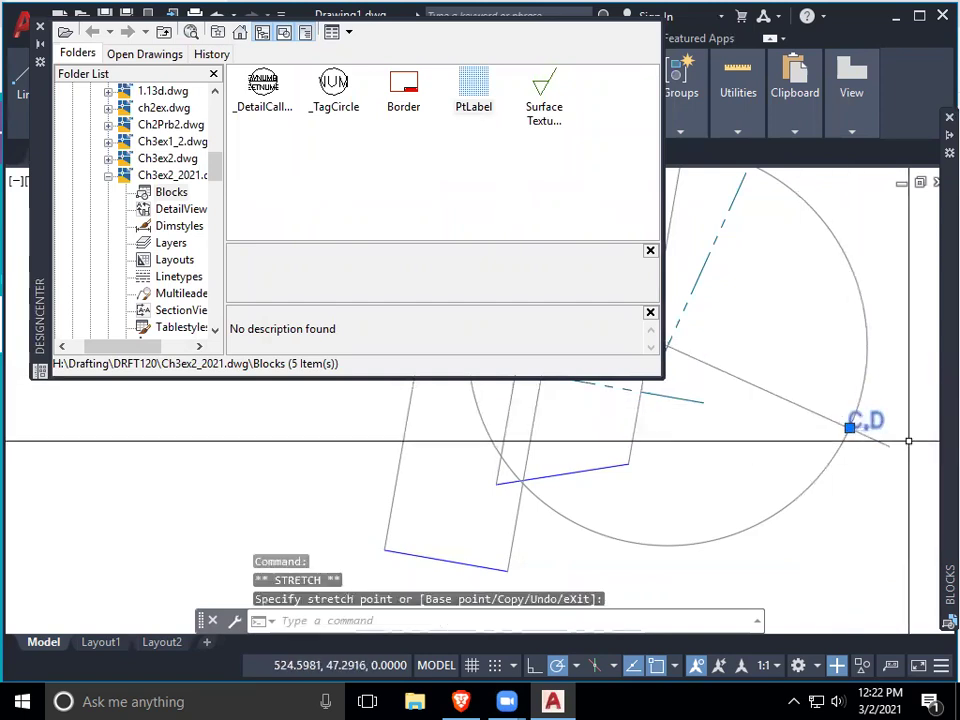
pyautogui.press('Escape')
# Step: Delete the transfer circle around the new fold line and close DesignCenter
pyautogui.click(866, 364)
pyautogui.press('Delete')
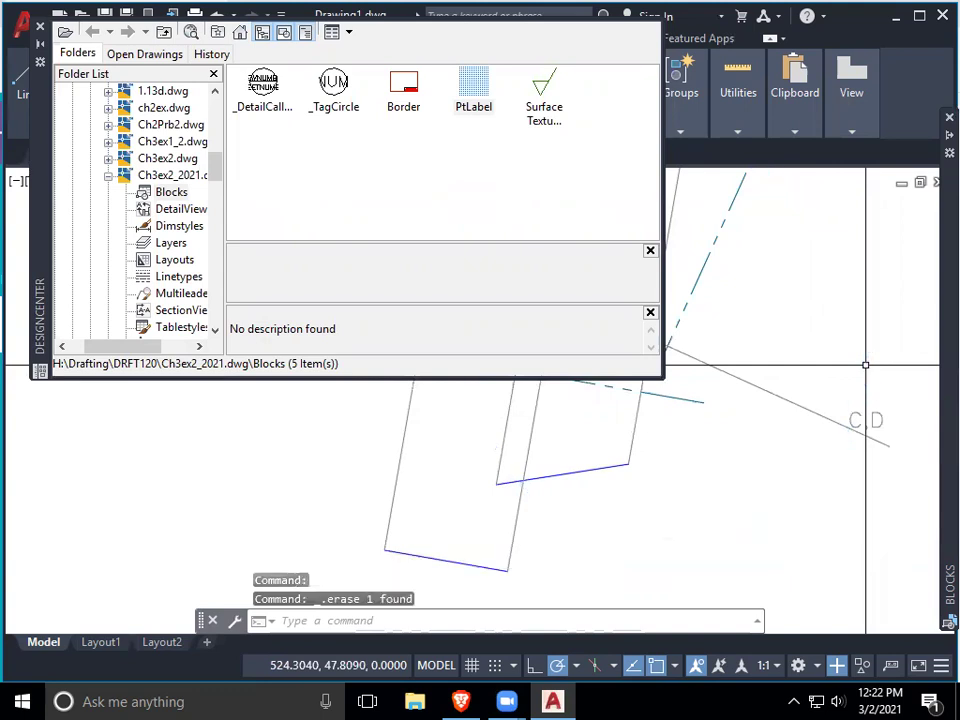
pyautogui.scroll(-2, 831, 399)
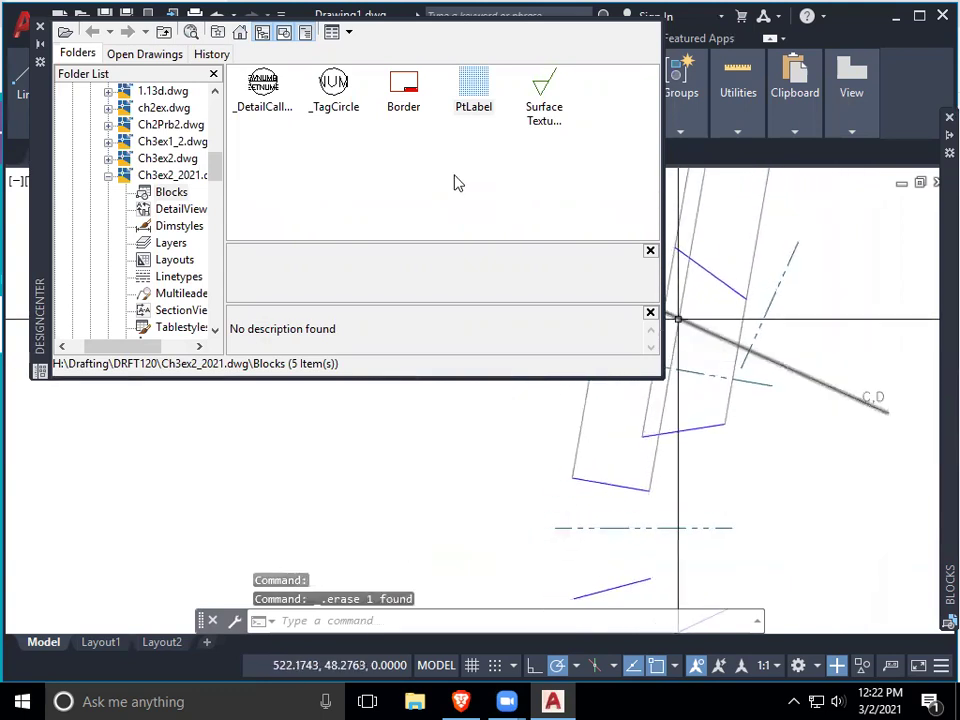
pyautogui.click(40, 26)
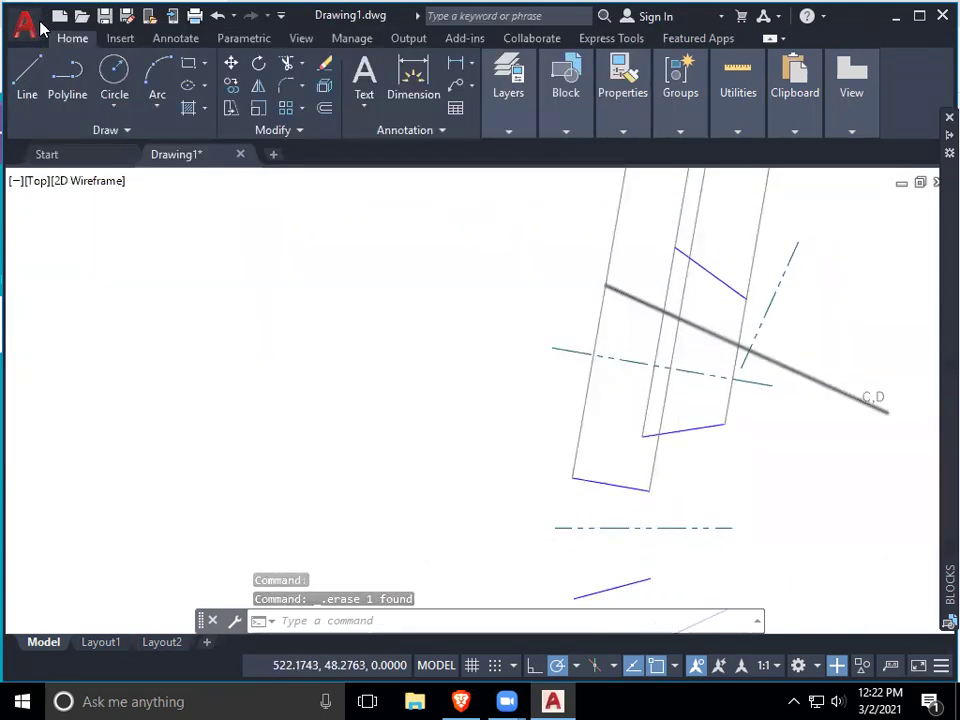
# Step: Apply the plus-shaped point style with its size set in absolute units
pyautogui.press('Return')
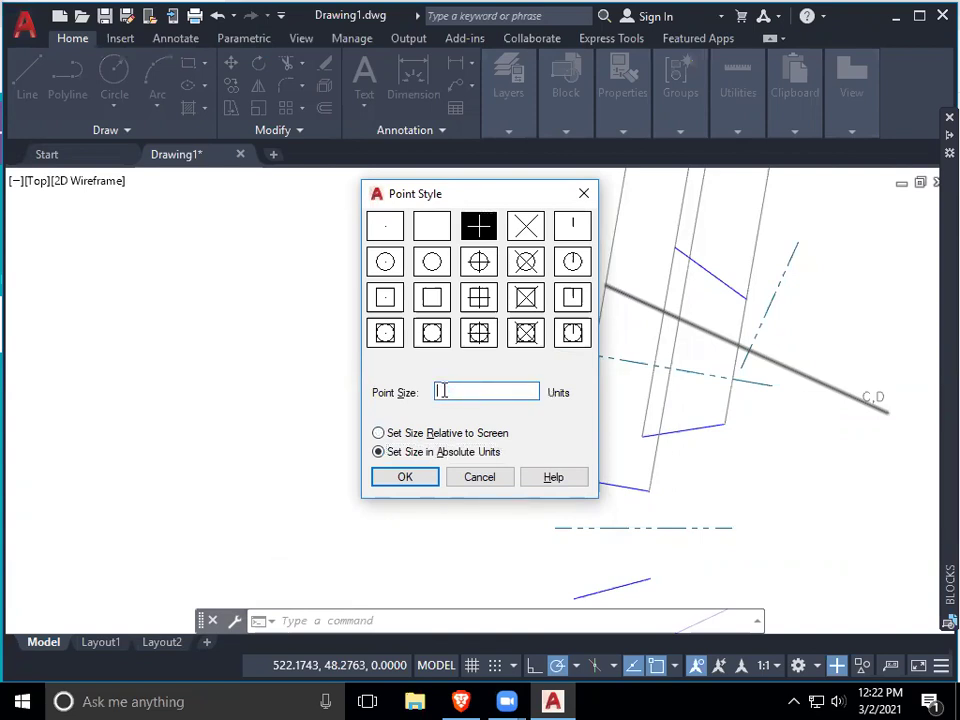
pyautogui.press('Return')
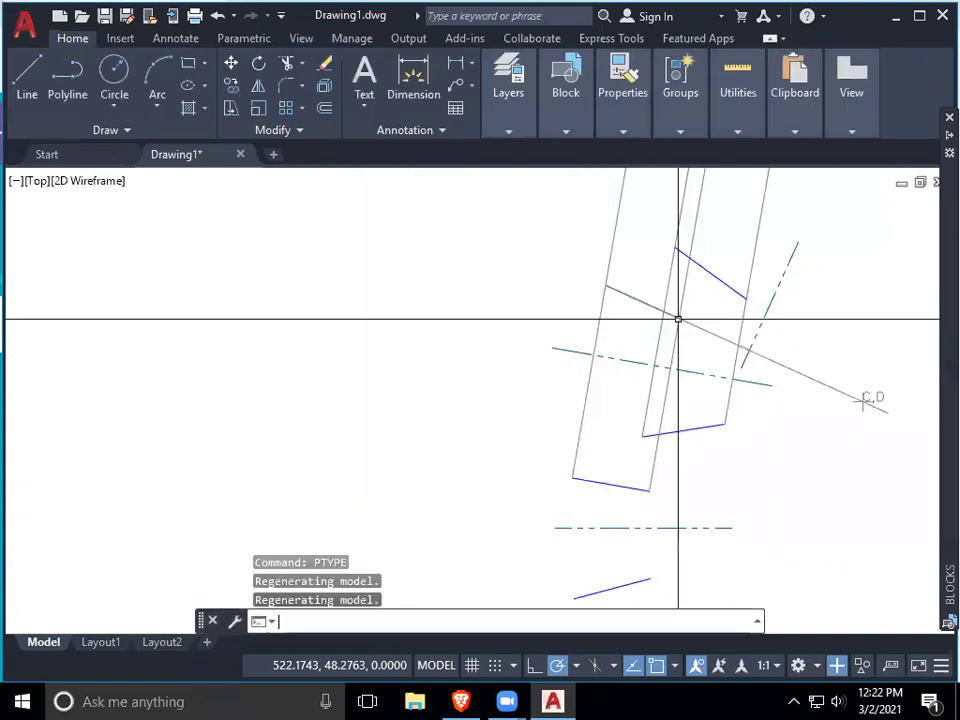
# Step: Move the C,D point label block to the Notes layer
pyautogui.moveTo(736, 433); pyautogui.dragTo(510, 403, button='middle')
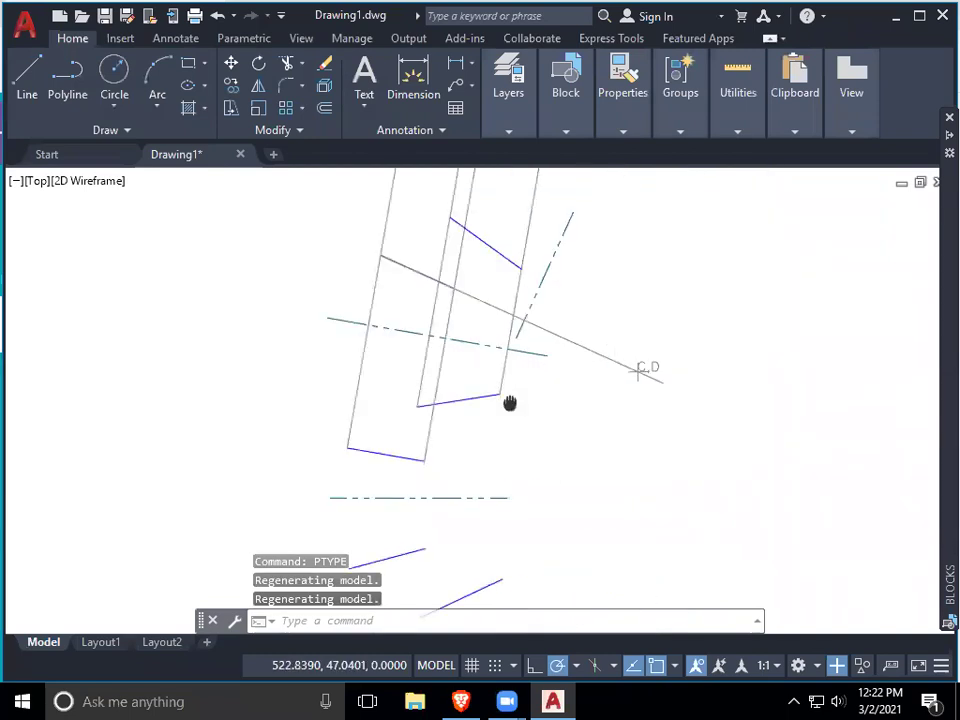
pyautogui.click(636, 370)
pyautogui.click(514, 118)
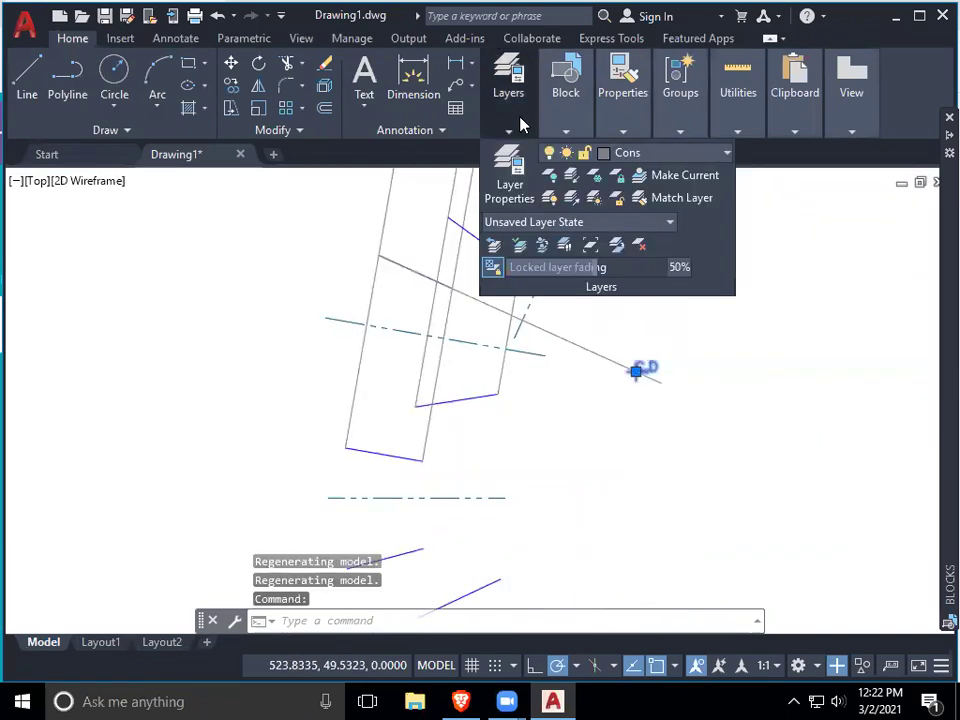
pyautogui.click(704, 153)
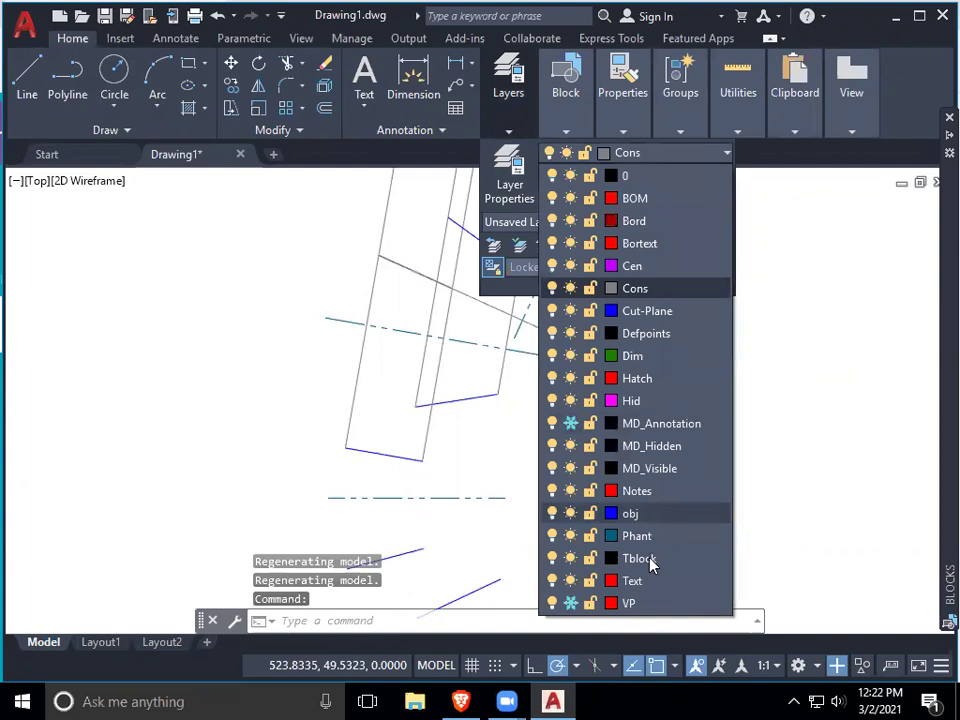
pyautogui.click(637, 495)
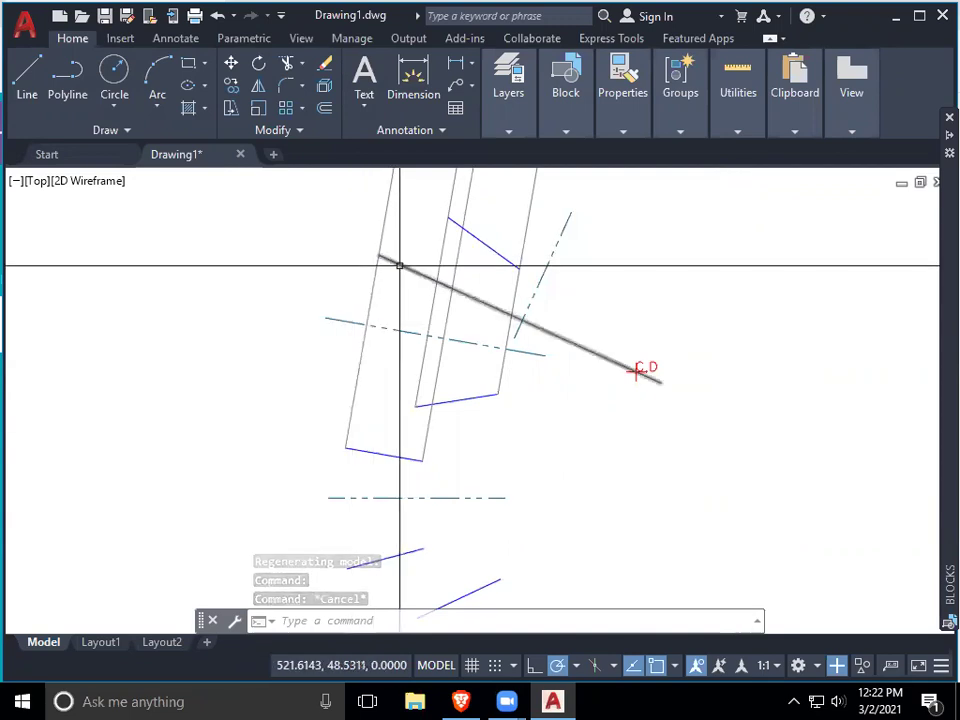
# Step: Shorten the projection line toward C,D by stretching its upper end to the end of line CD on the D projector
pyautogui.click(574, 343)
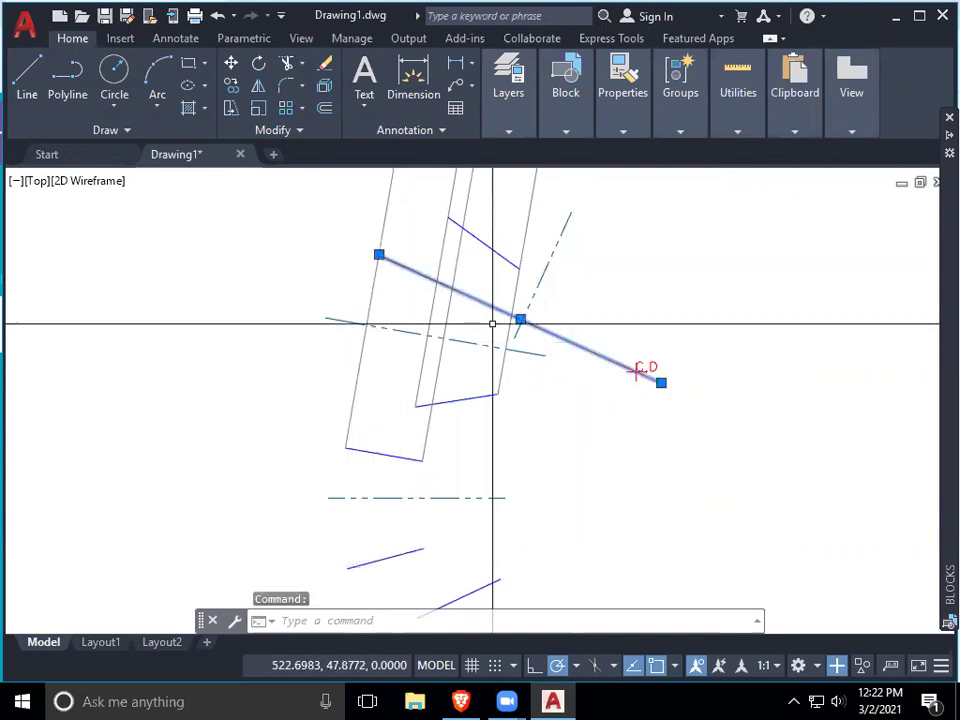
pyautogui.click(379, 254)
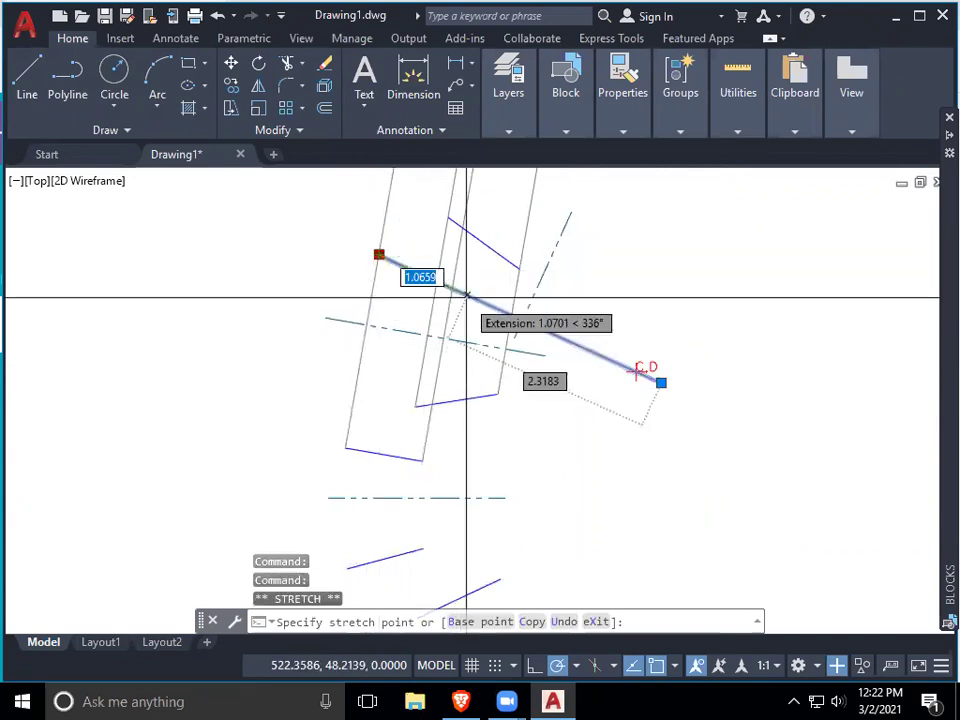
pyautogui.scroll(8, 452, 289)
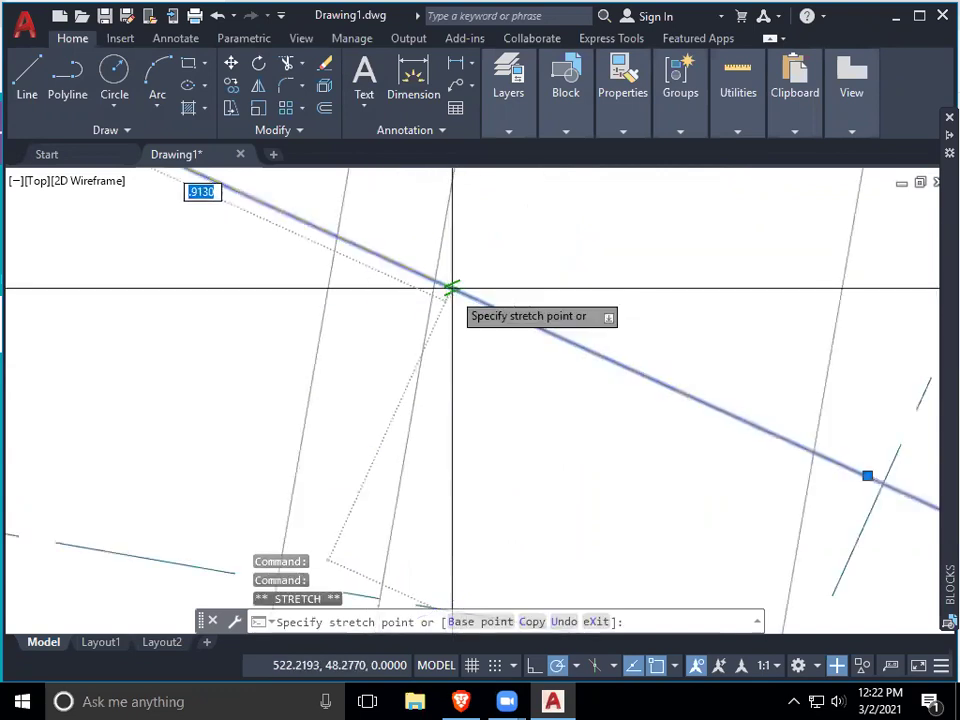
pyautogui.click(436, 280)
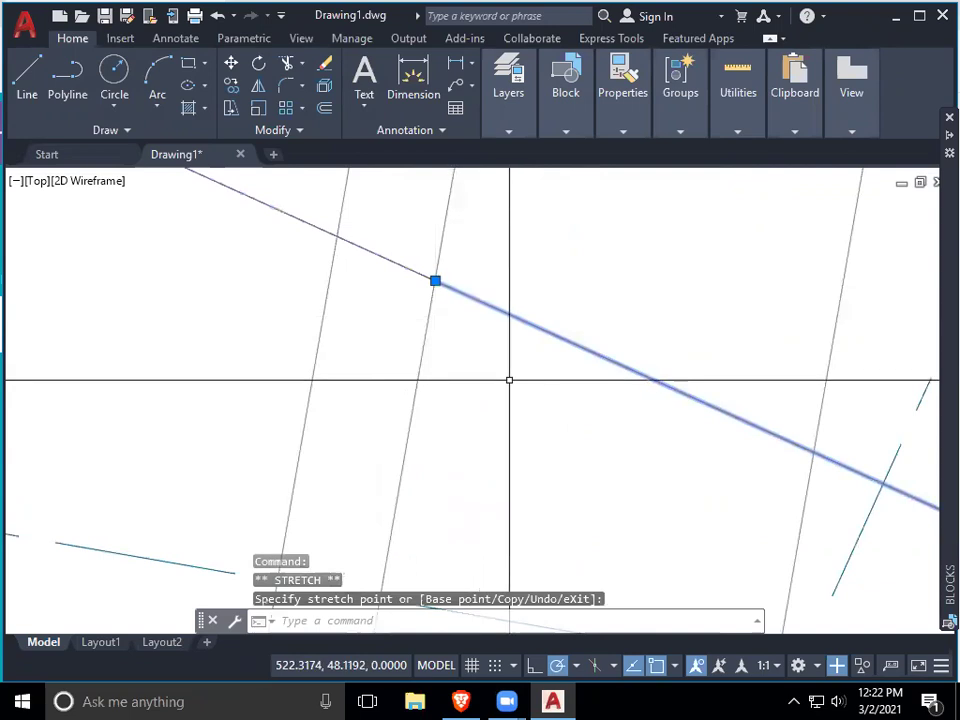
pyautogui.press('Escape')
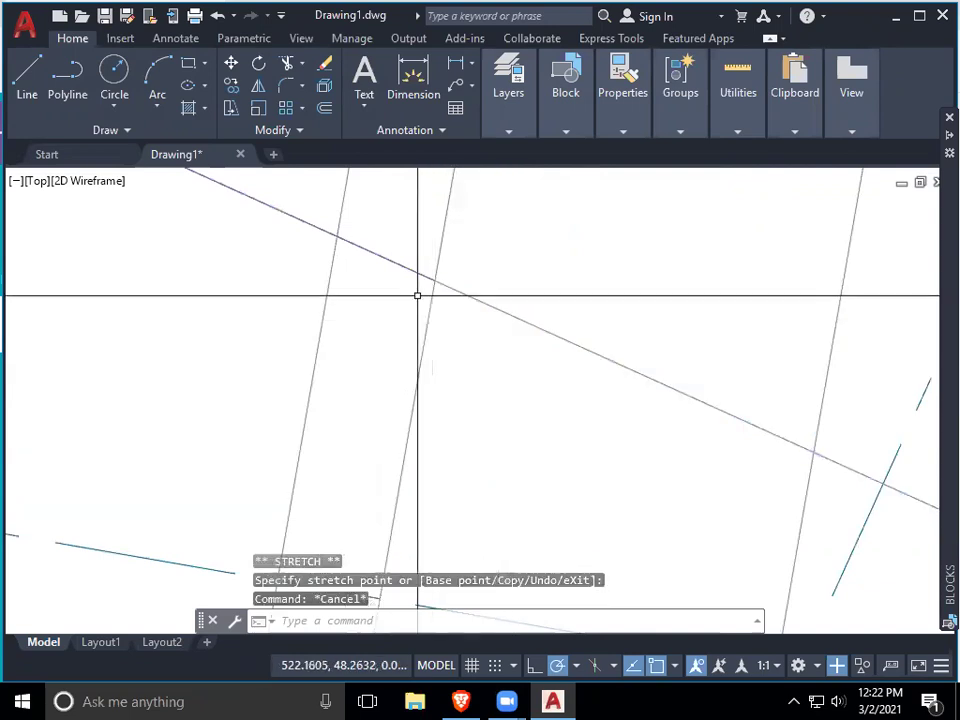
# Step: Move the line CD in the first auxiliary view from the construction layer to the obj layer
pyautogui.click(376, 256)
pyautogui.moveTo(450, 261)
pyautogui.mouseDown(button='middle')
pyautogui.moveTo(594, 394)
pyautogui.moveTo(703, 442)
pyautogui.mouseUp(button='middle')
pyautogui.click(509, 127)
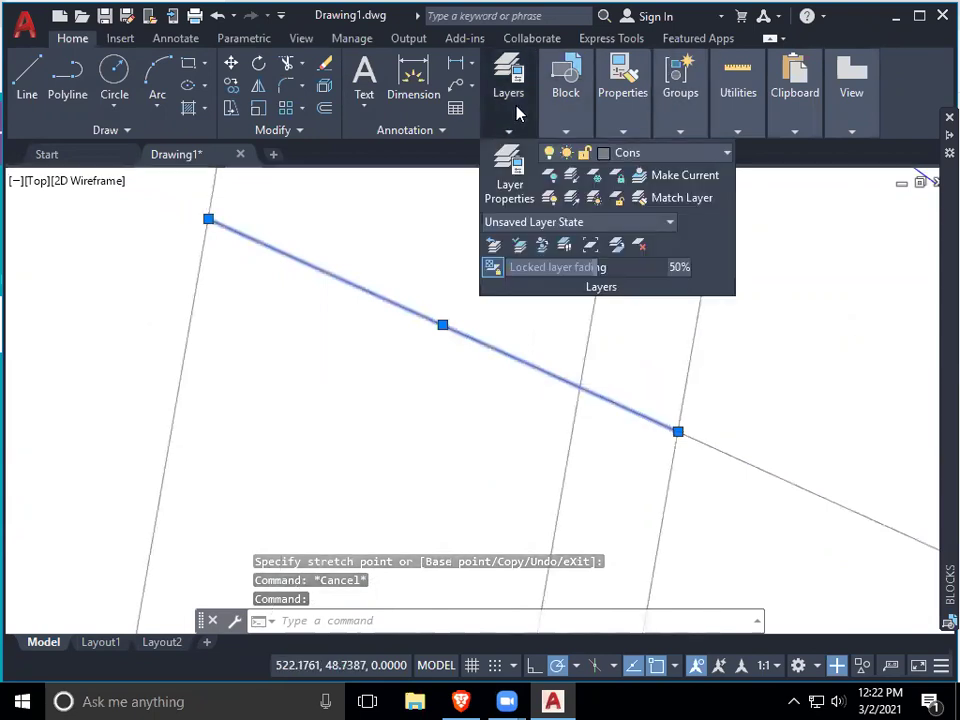
pyautogui.click(664, 154)
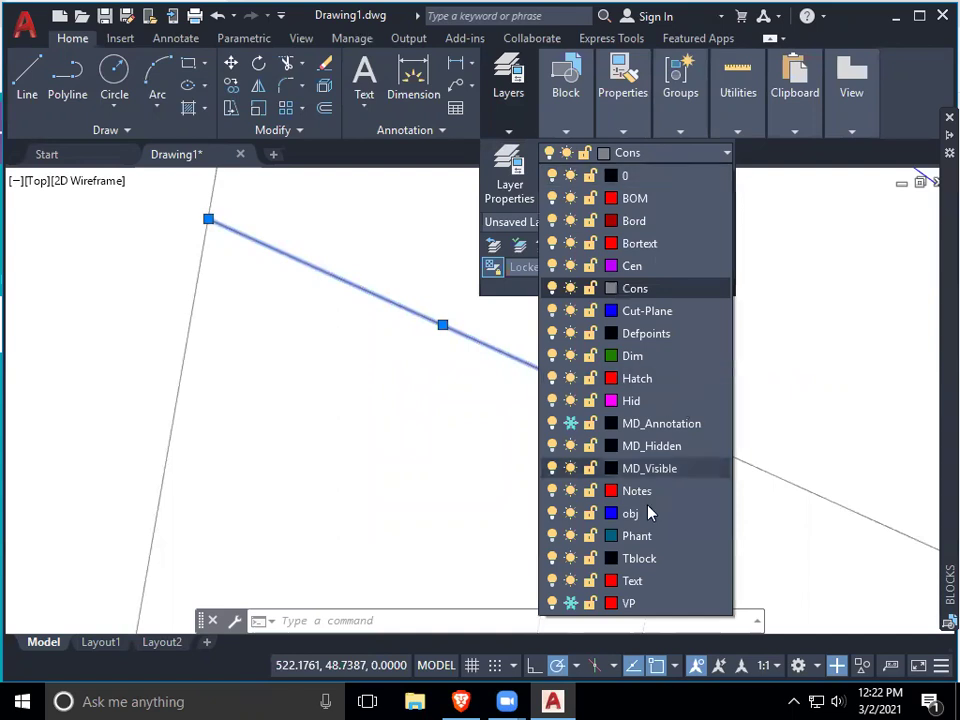
pyautogui.click(630, 513)
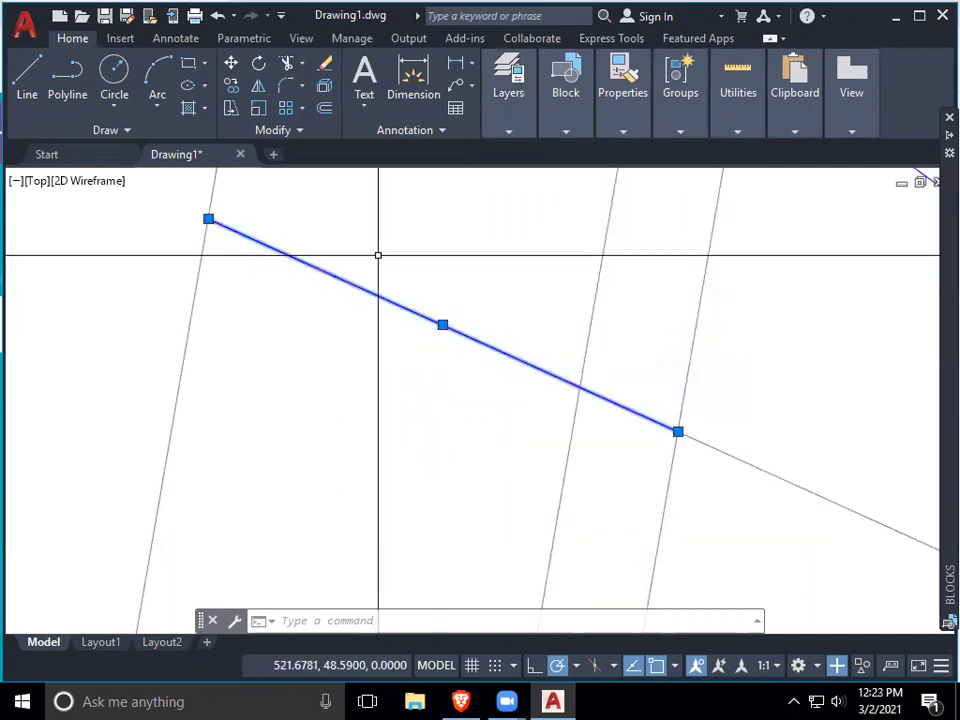
pyautogui.press('Escape')
# Step: Check line CD in the first auxiliary view for overlapping lines in Properties and delete the duplicate
pyautogui.click(378, 256)
pyautogui.click(330, 323)
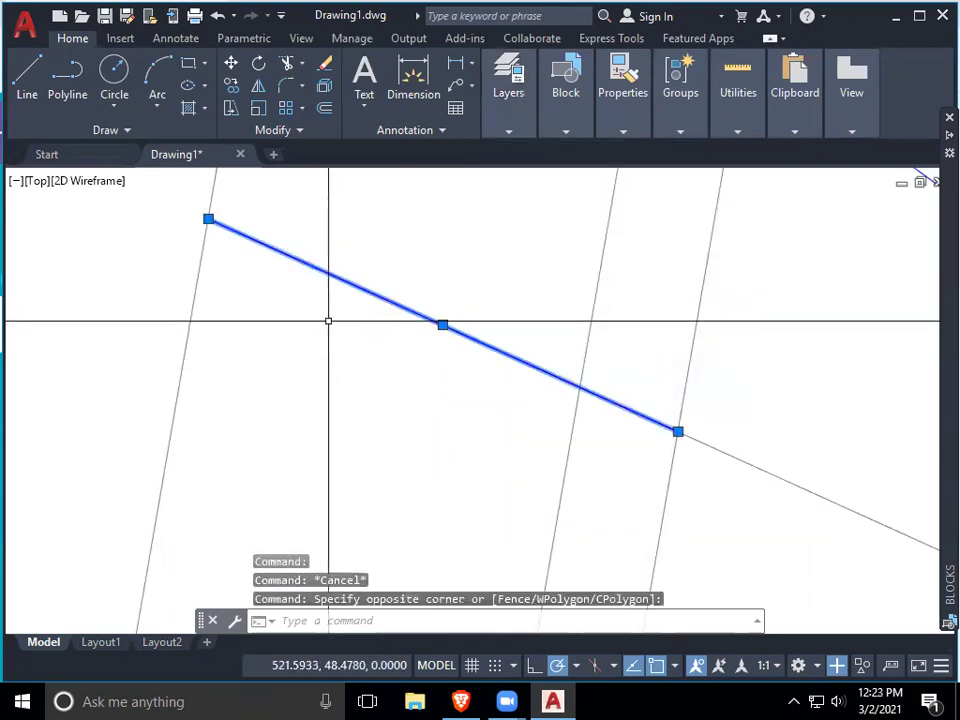
pyautogui.hotkey('ctrl', '1')
pyautogui.press('Escape')
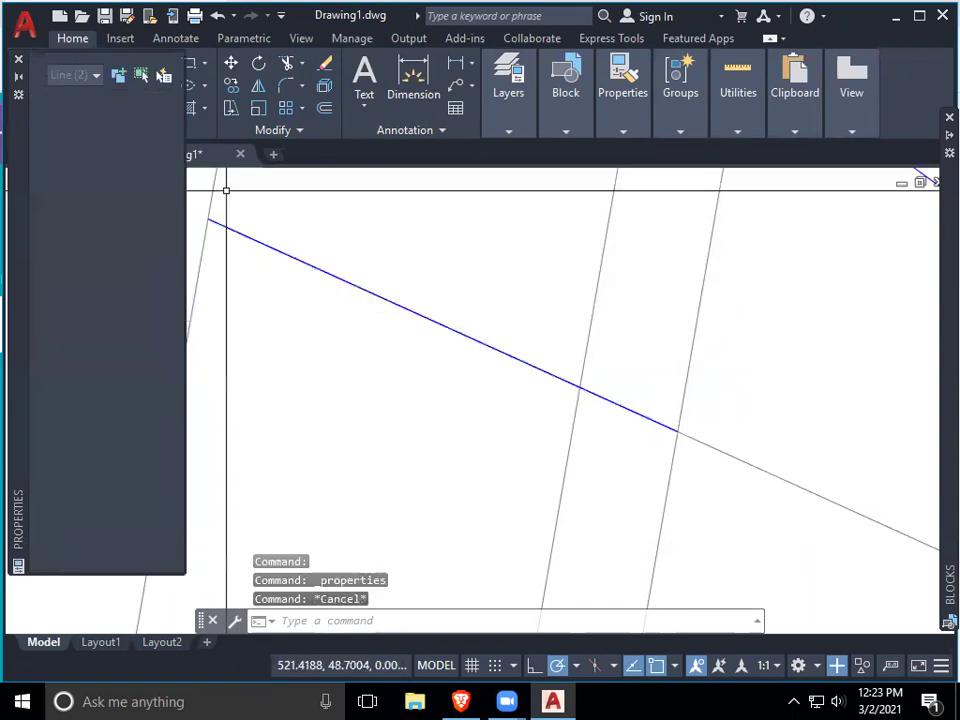
pyautogui.click(297, 258)
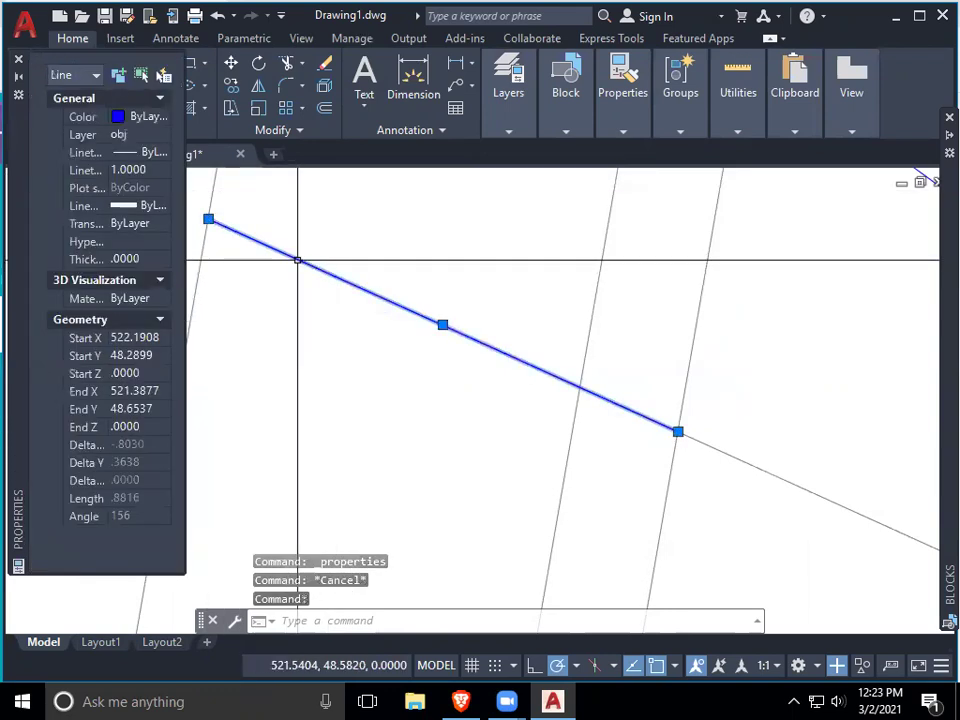
pyautogui.press('Delete')
pyautogui.moveTo(297, 258)
pyautogui.mouseDown(button='middle')
pyautogui.moveTo(651, 373)
pyautogui.moveTo(465, 302)
pyautogui.mouseUp(button='middle')
pyautogui.scroll(-1, 651, 378)
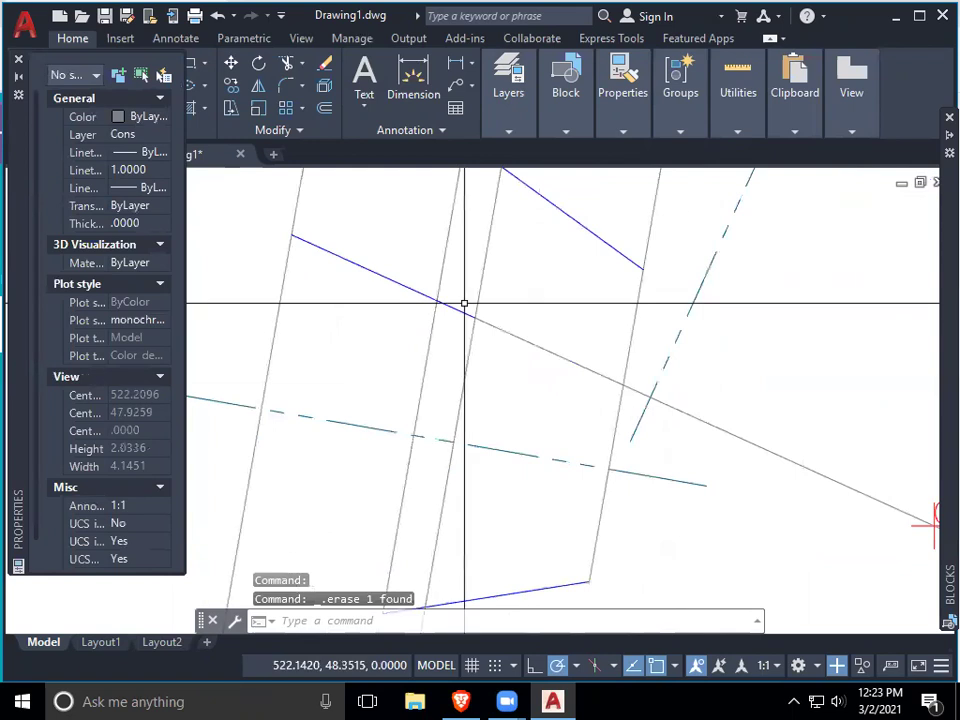
pyautogui.scroll(-2, 705, 490)
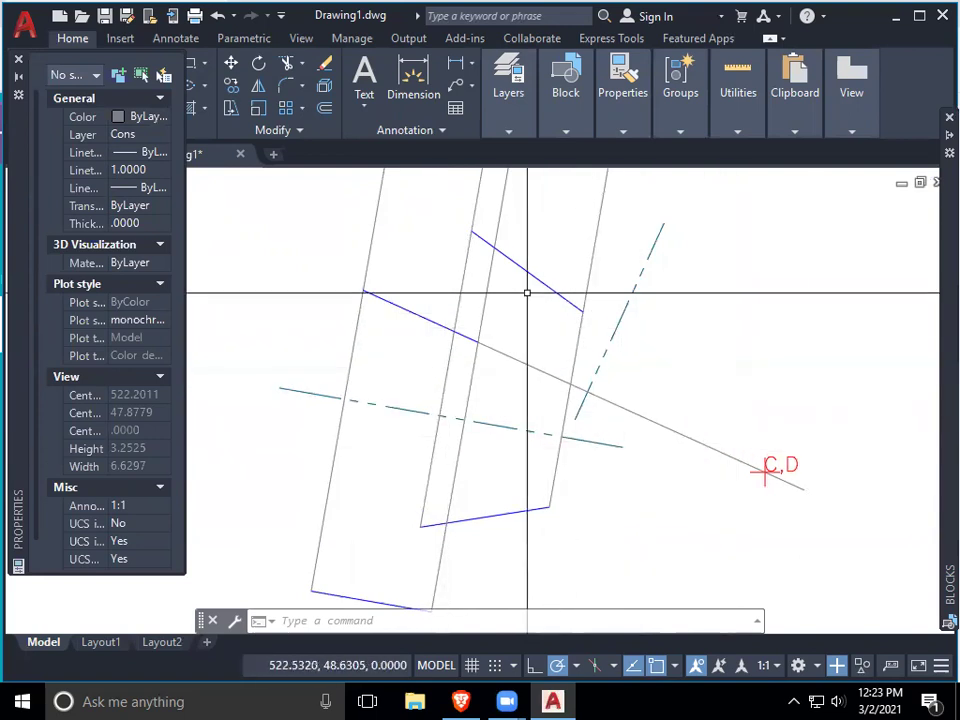
# Step: Draw a projection line from end A of line AB, perpendicular to the new fold line and extending well beyond it
pyautogui.press('Return')
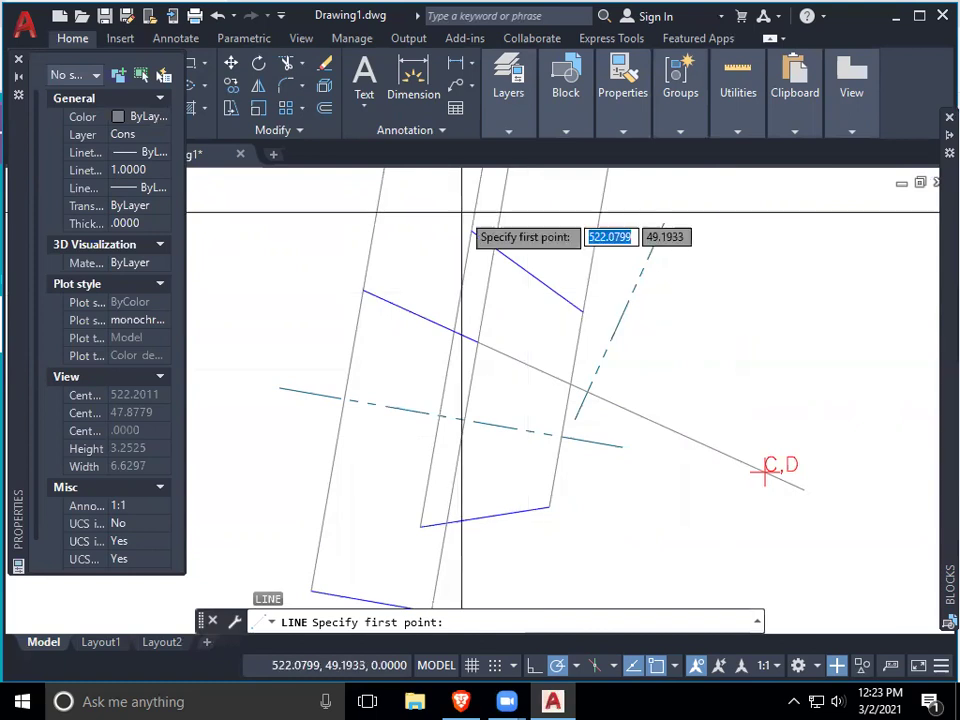
pyautogui.click(471, 232)
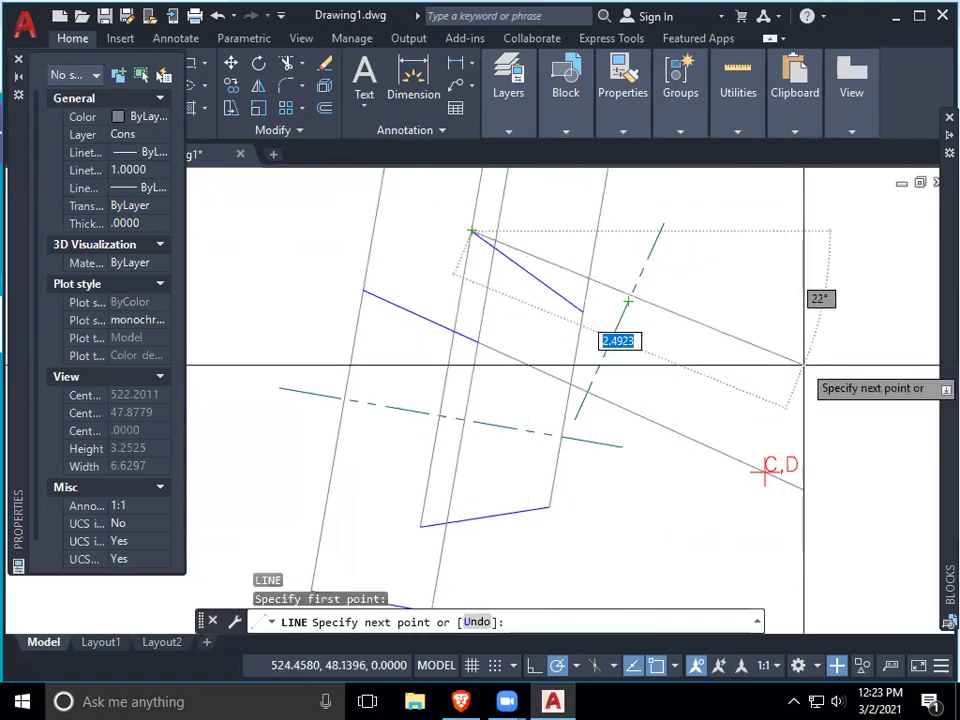
pyautogui.click(847, 400)
pyautogui.press('Return')
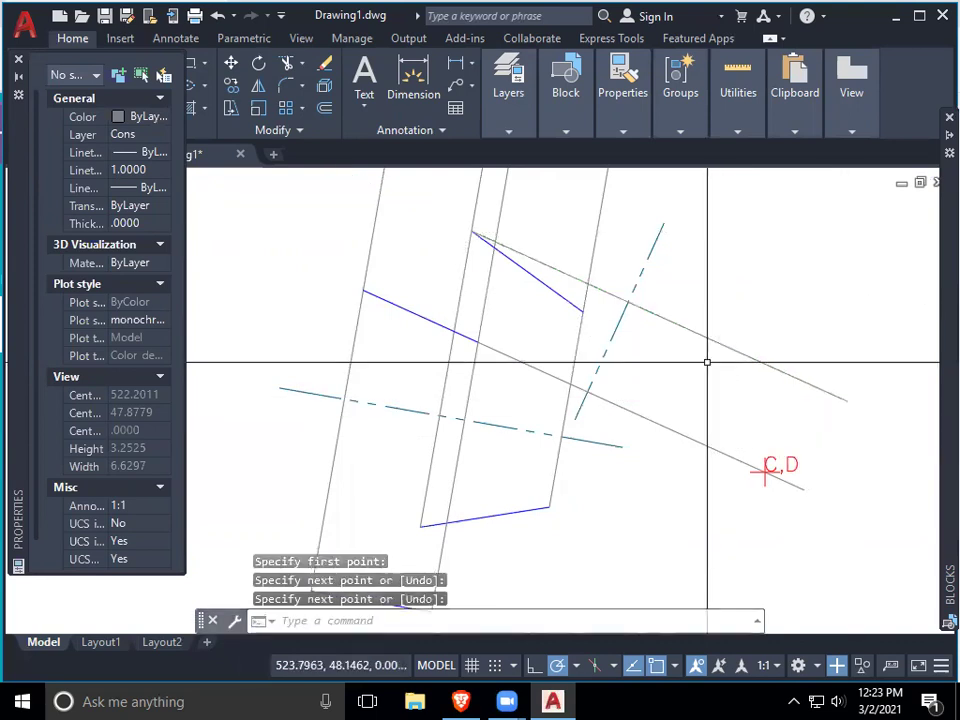
# Step: Copy the new projection line from end A to end B of line AB in the first auxiliary view
pyautogui.click(701, 334)
pyautogui.write('c')
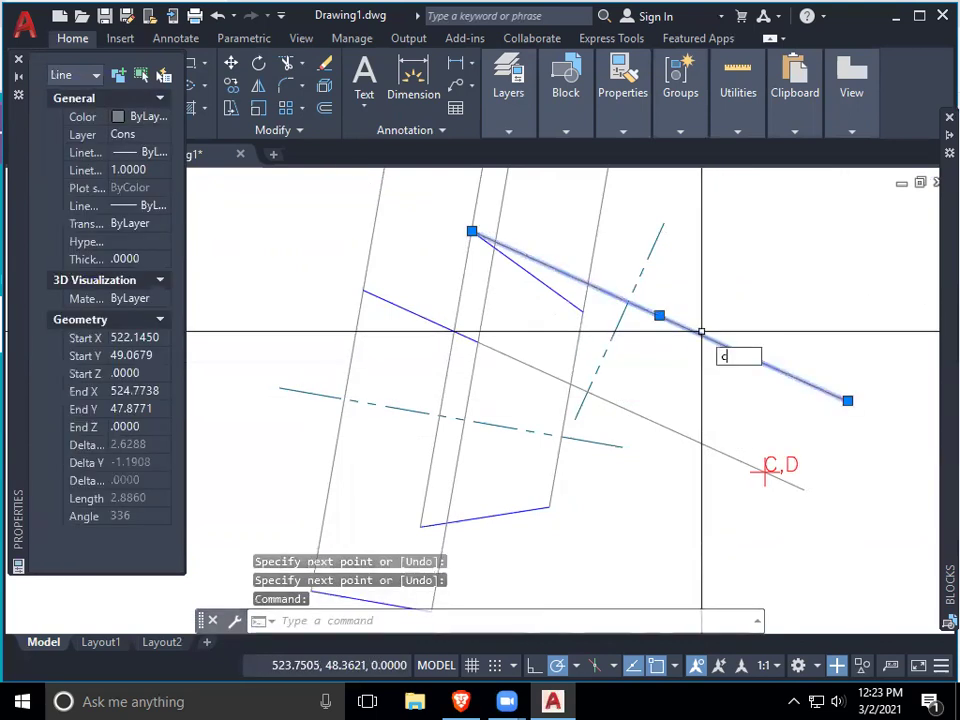
pyautogui.write('o')
pyautogui.press('Return')
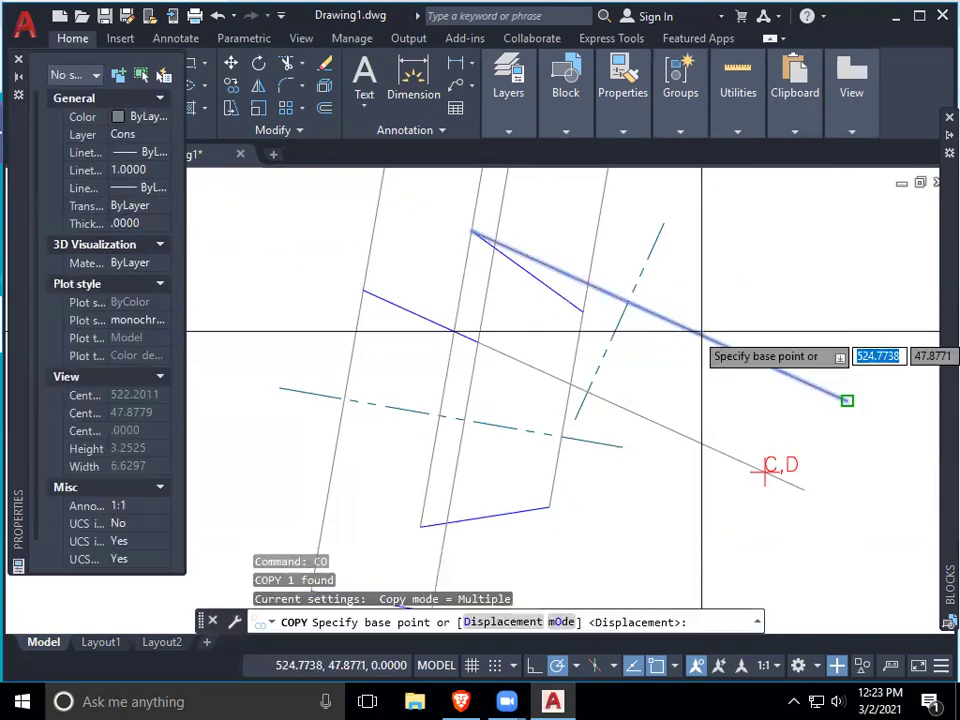
pyautogui.click(472, 231)
pyautogui.click(583, 310)
pyautogui.press('Return')
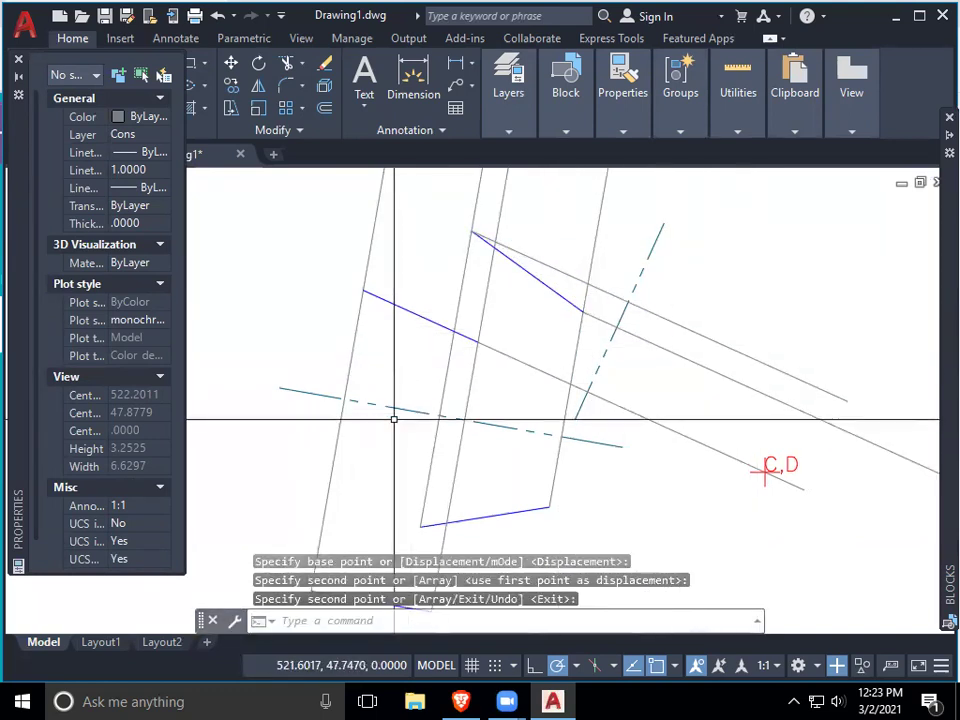
# Step: Draw a transfer circle from end A in the top view to its fold line and move it to where A's projector crosses the new fold line
pyautogui.write('c')
pyautogui.press('Return')
pyautogui.click(420, 525)
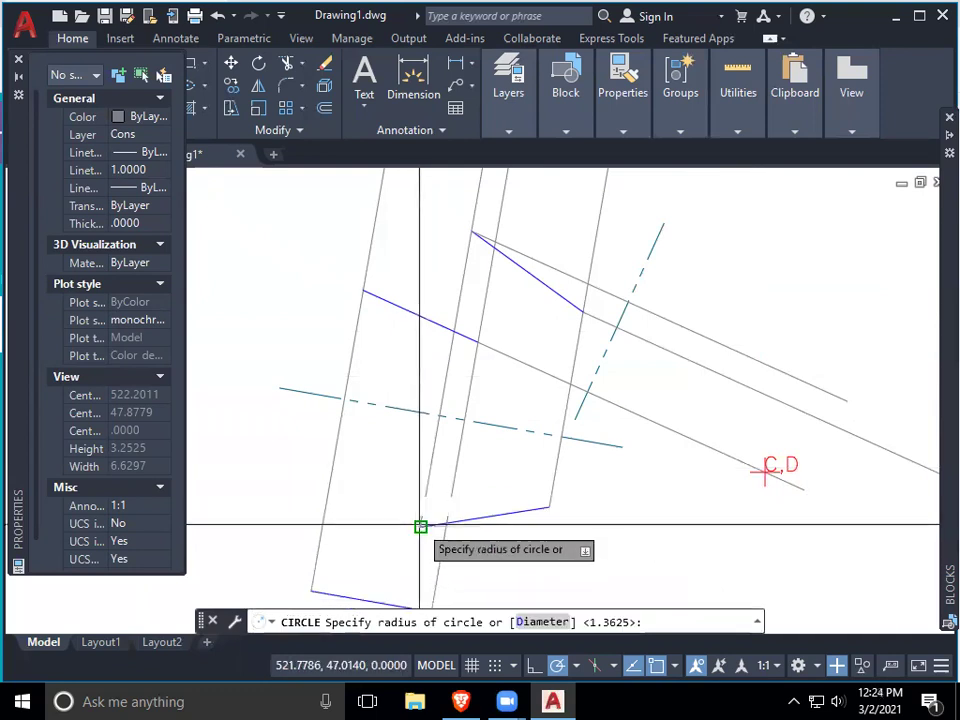
pyautogui.click(516, 465)
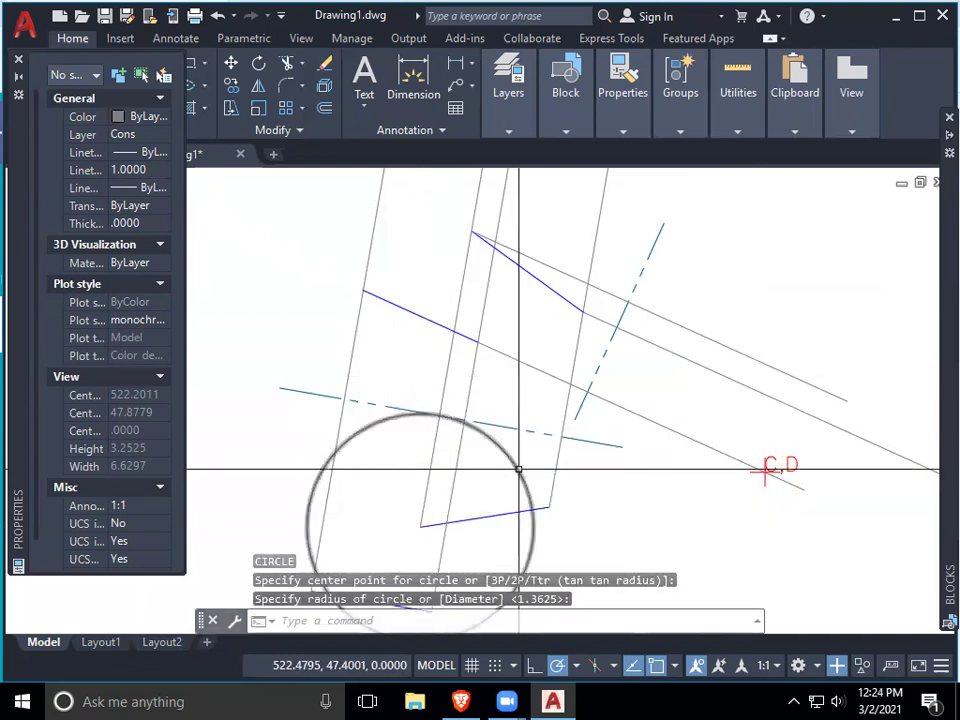
pyautogui.click(420, 525)
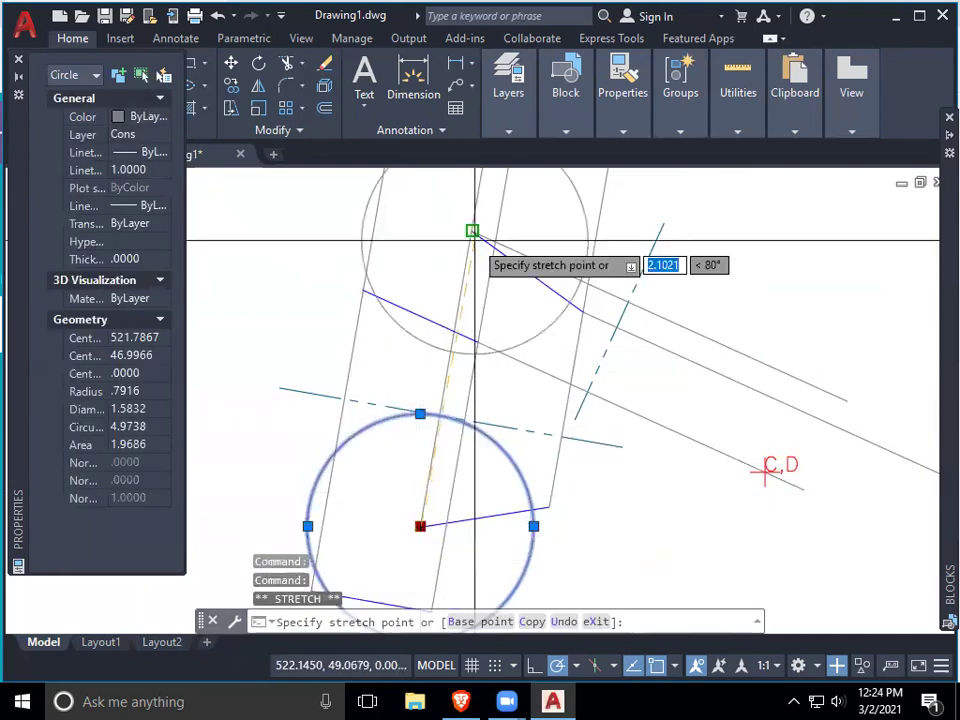
pyautogui.click(628, 300)
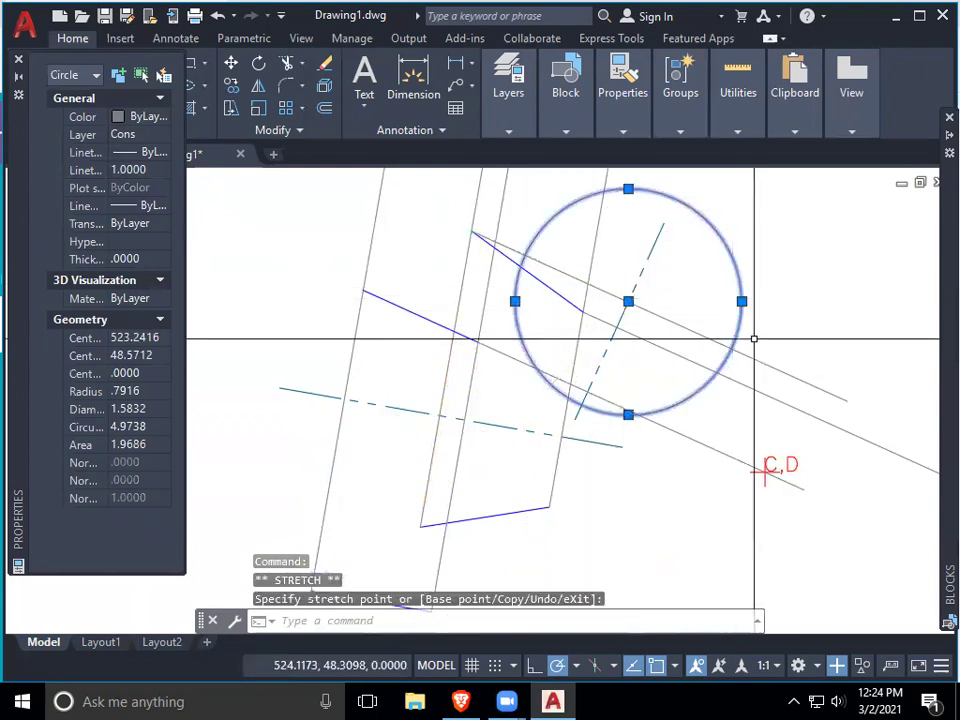
pyautogui.press('Escape')
# Step: Draw a transfer circle from end B in the top view to its fold line and move it to where B's projector crosses the new fold line
pyautogui.write('c')
pyautogui.press('Return')
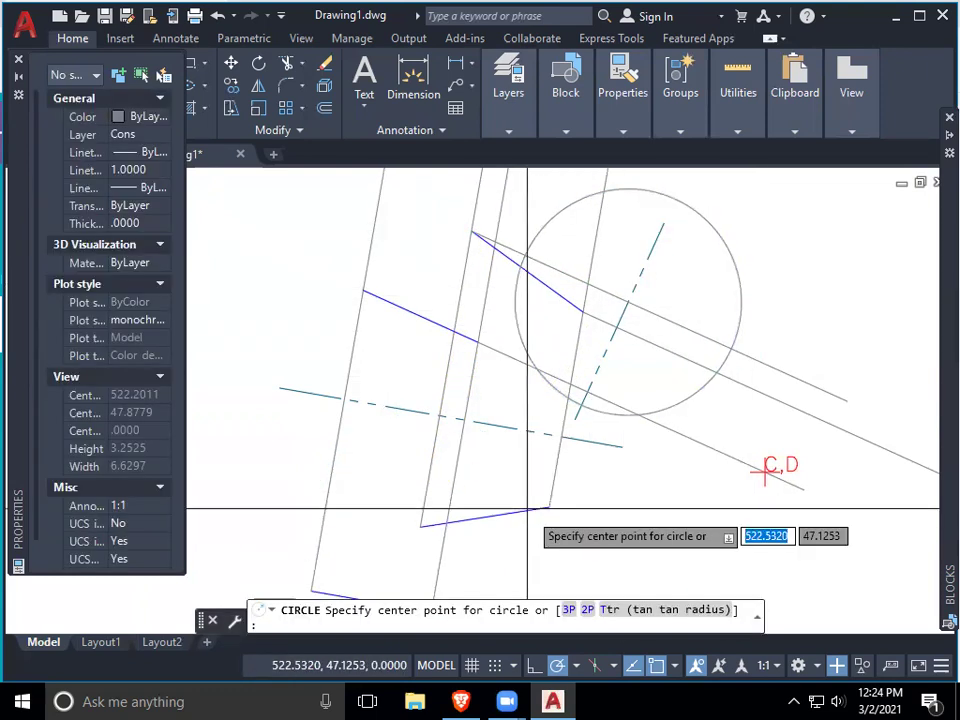
pyautogui.click(550, 506)
pyautogui.click(561, 437)
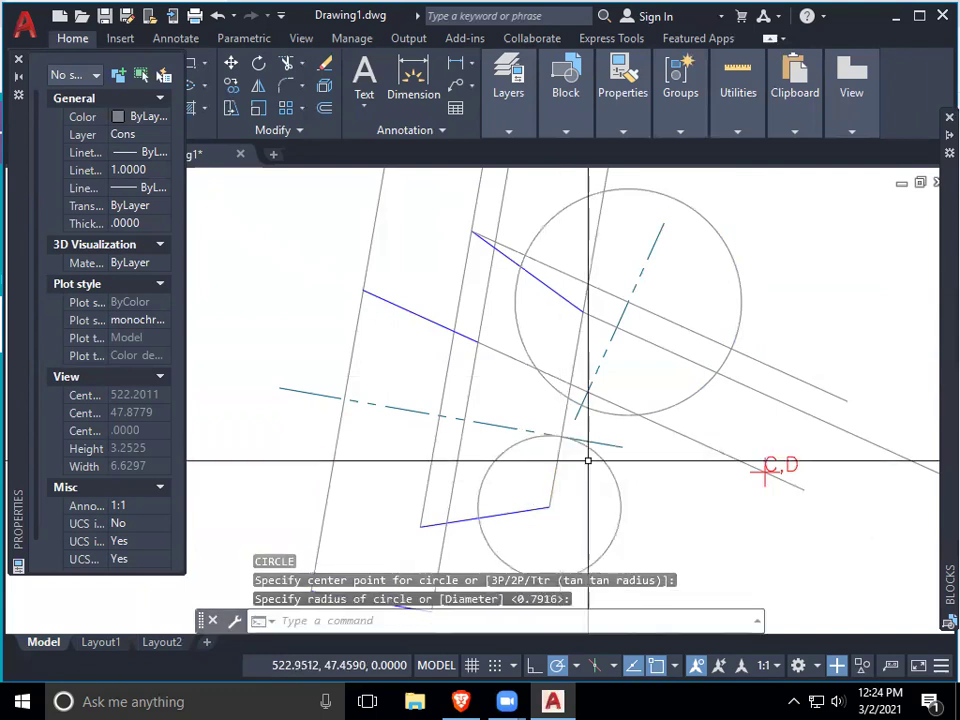
pyautogui.click(602, 456)
pyautogui.click(550, 506)
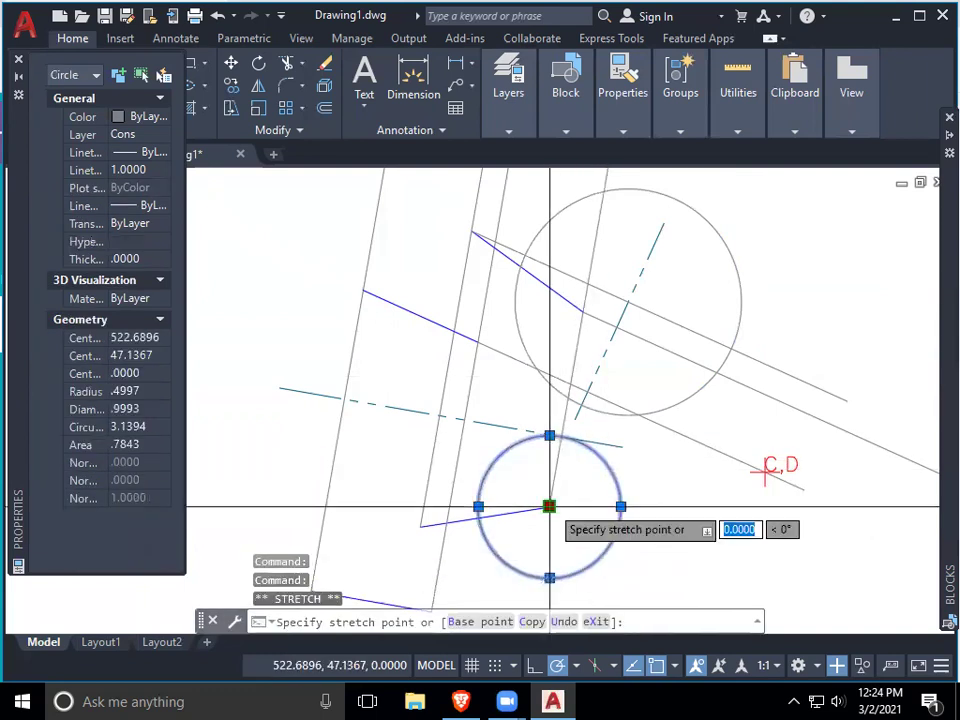
pyautogui.click(617, 326)
pyautogui.moveTo(788, 139)
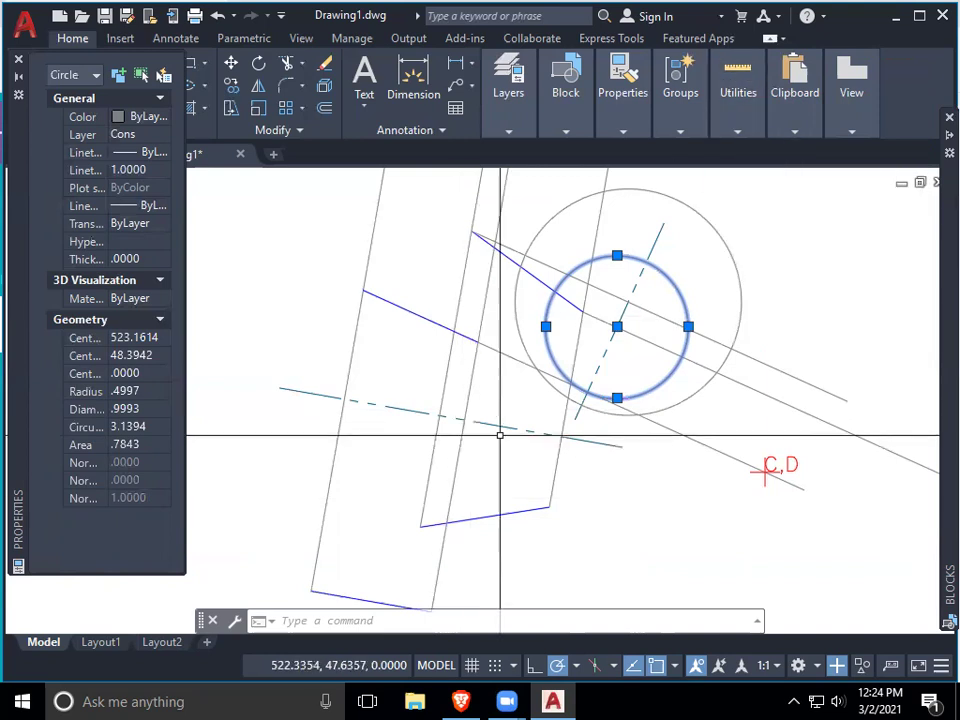
pyautogui.press('Escape')
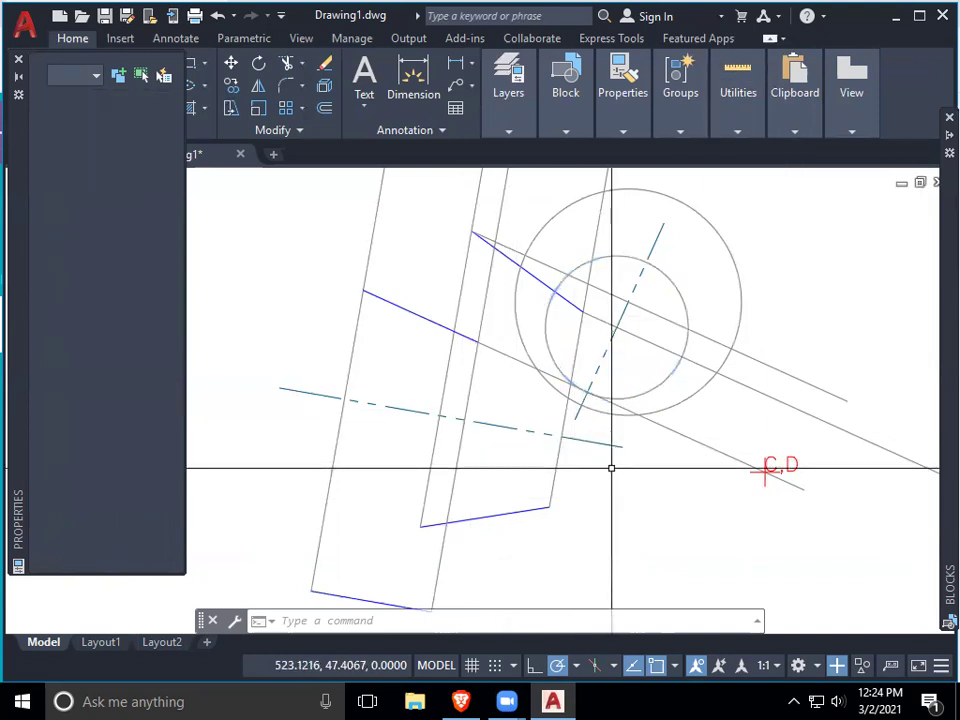
pyautogui.moveTo(623, 489); pyautogui.dragTo(647, 479, button='middle')
pyautogui.scroll(-2, 600, 485)
pyautogui.moveTo(508, 489); pyautogui.dragTo(529, 446, button='middle')
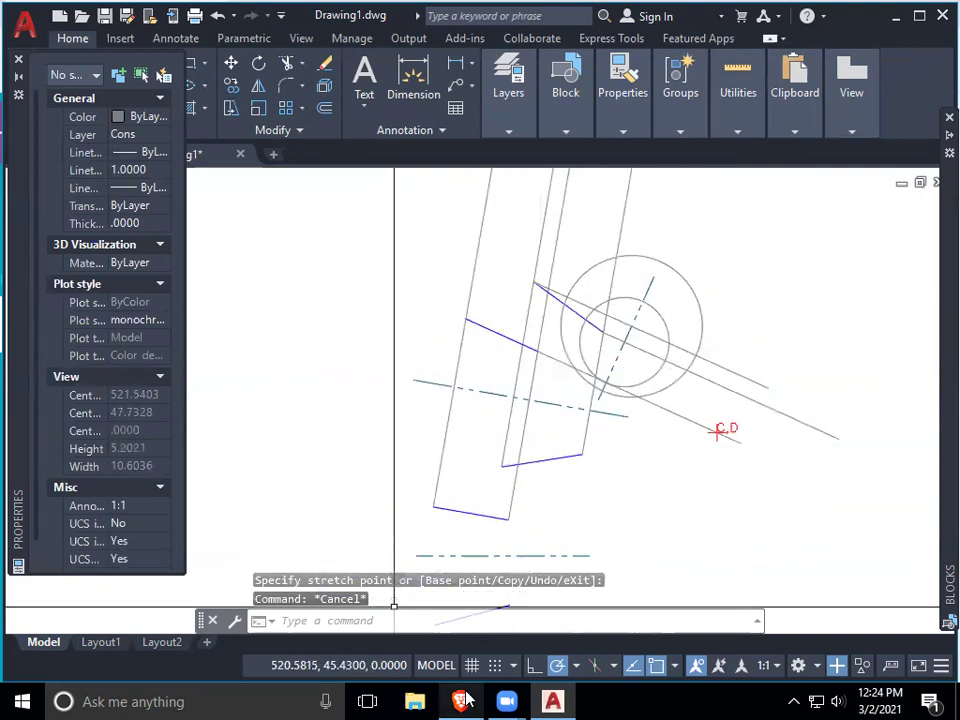
# Step: Check the given views of lines AB and CD on the Canvas page for Ch5 Exercise 5-57, switching back to AutoCAD
pyautogui.click(461, 700)
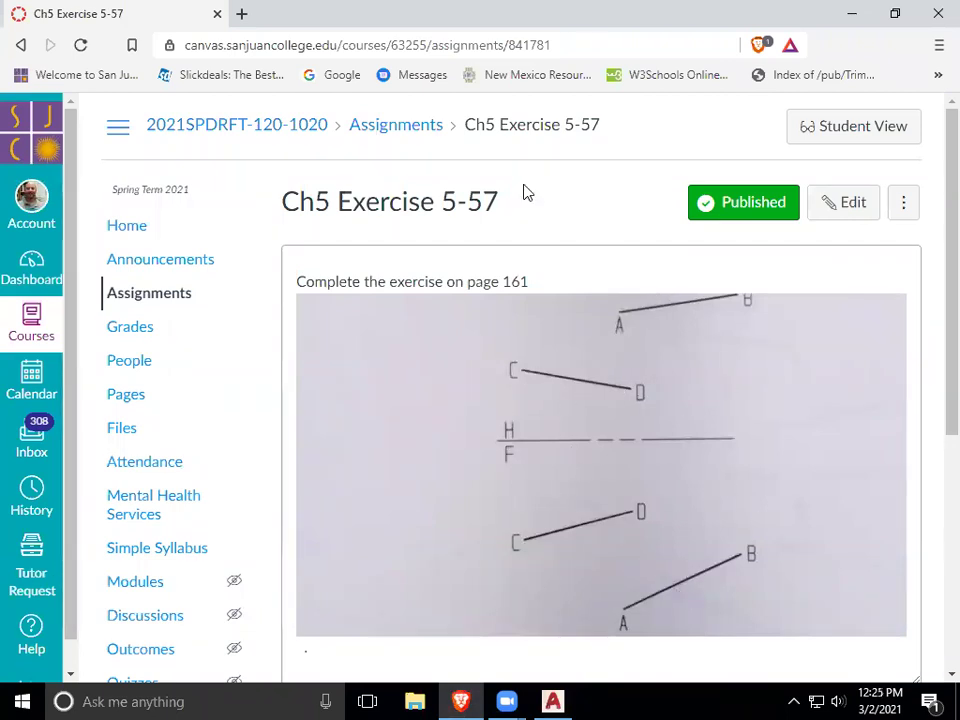
pyautogui.rightClick(688, 412)
pyautogui.click(752, 465)
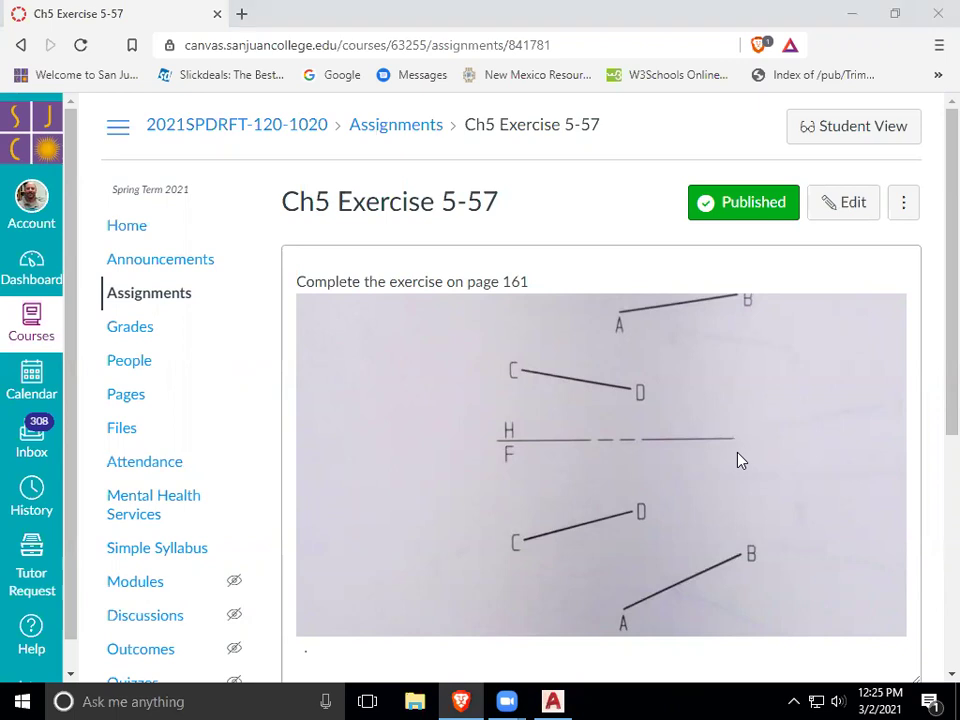
pyautogui.hotkey('alt', 'Tab')
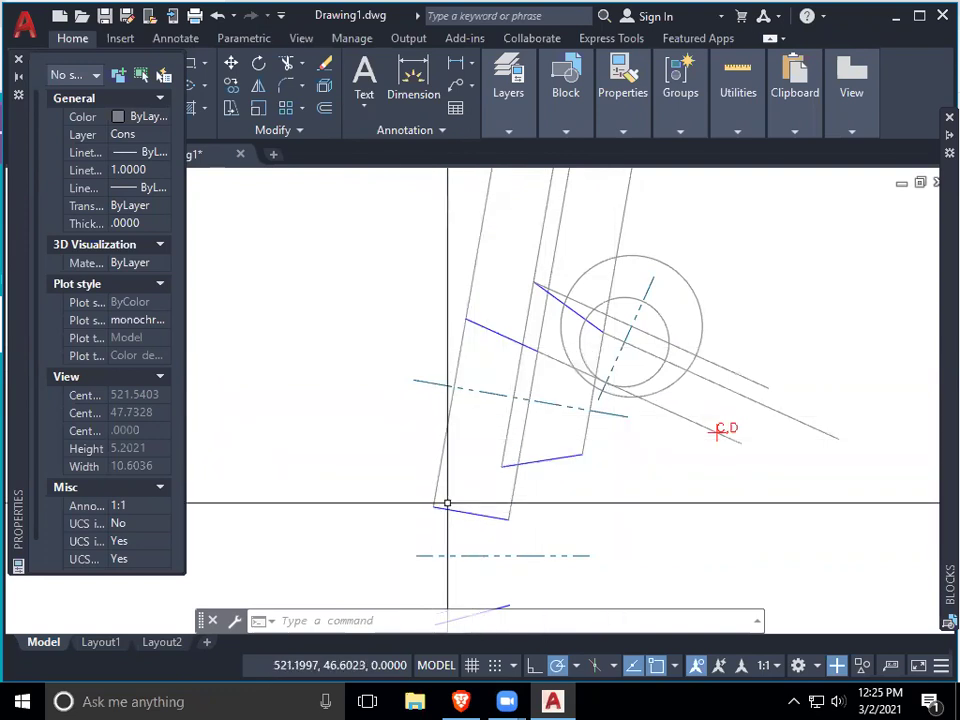
# Step: Examine lines CD and AB in the top view, CD in the first auxiliary view, and CD's point view label
pyautogui.click(477, 511)
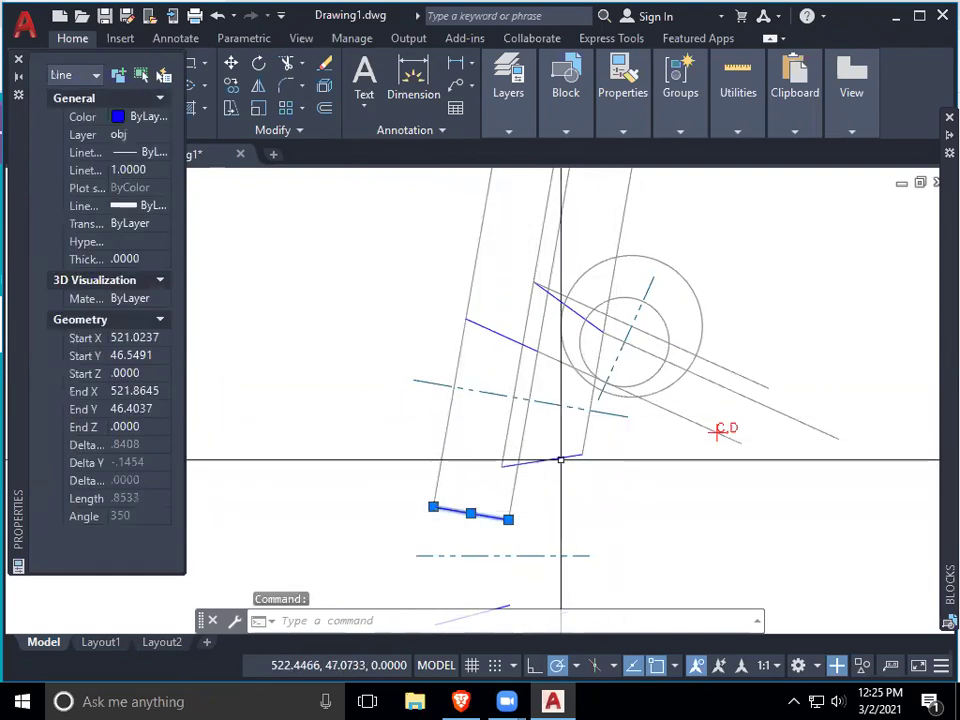
pyautogui.press('Escape')
pyautogui.click(556, 458)
pyautogui.press('Escape')
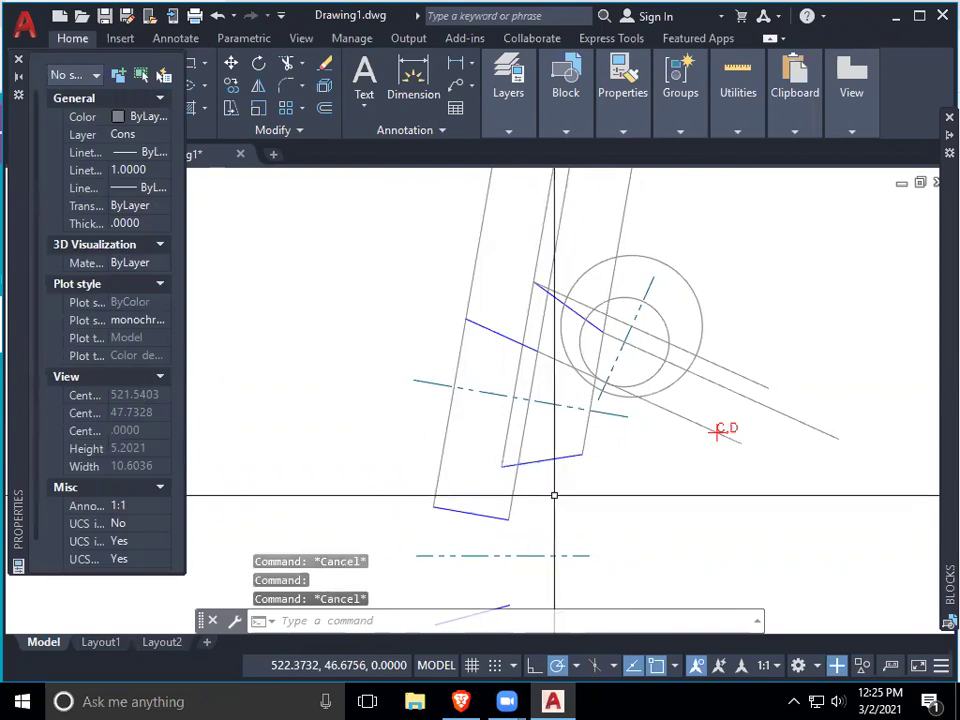
pyautogui.click(501, 335)
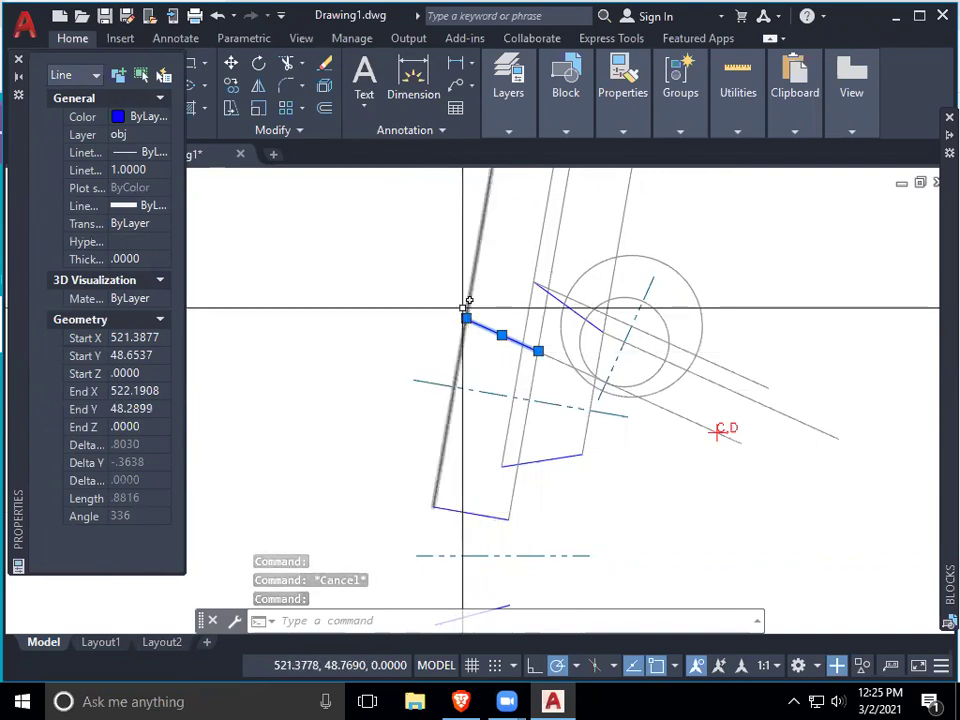
pyautogui.press('Escape')
pyautogui.click(711, 416)
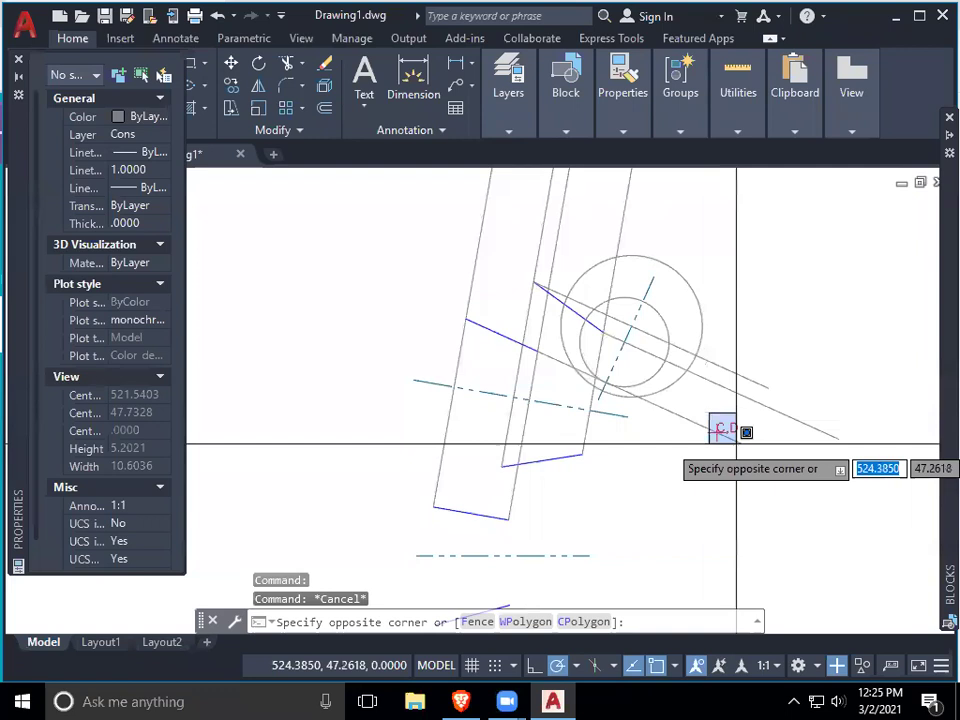
pyautogui.click(753, 462)
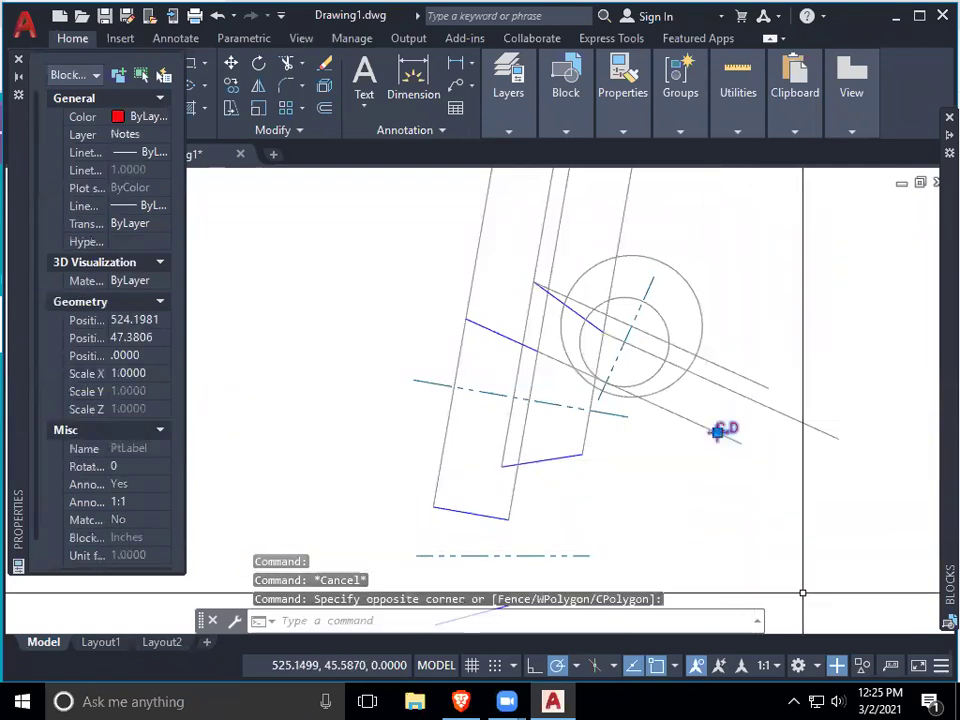
pyautogui.press('Escape')
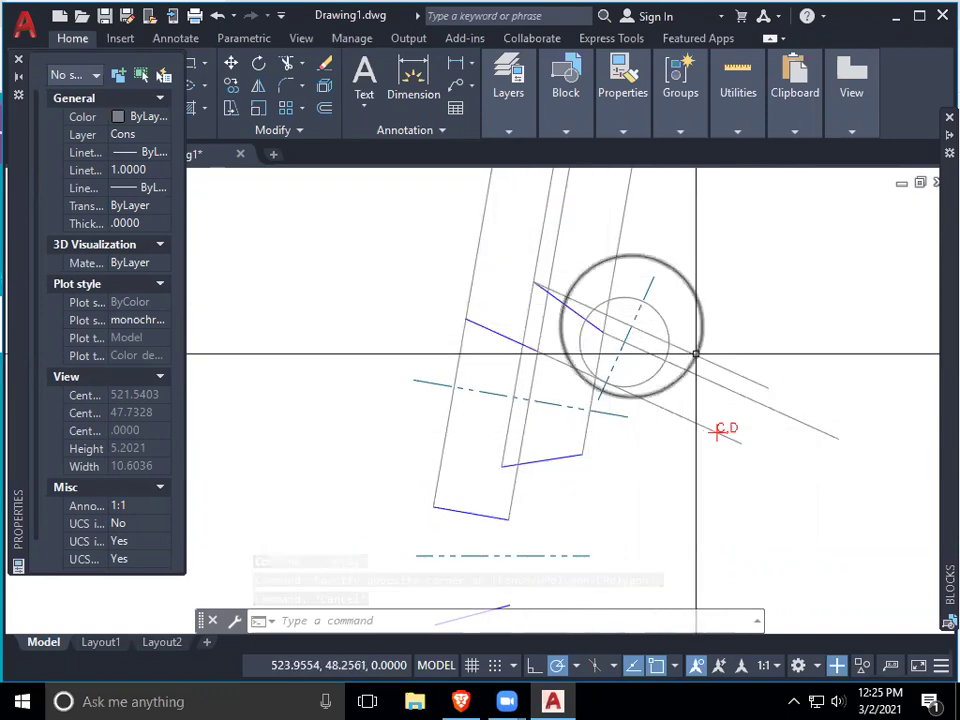
# Step: Draw line AB in the second auxiliary view between the points where the transfer circles cross the A and B projectors
pyautogui.write('l')
pyautogui.press('Return')
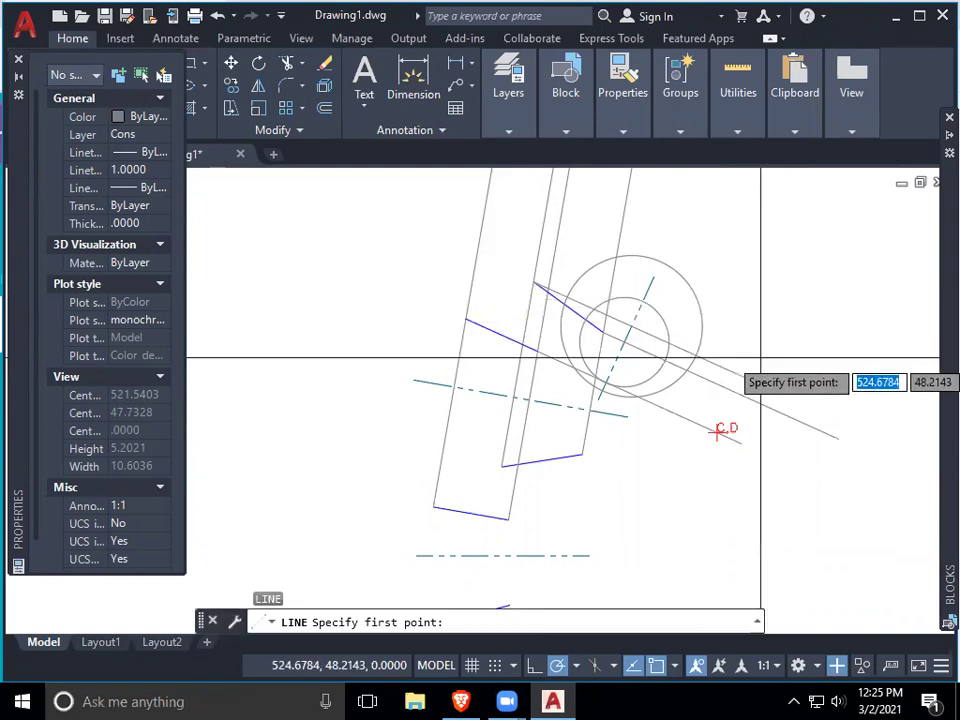
pyautogui.click(696, 355)
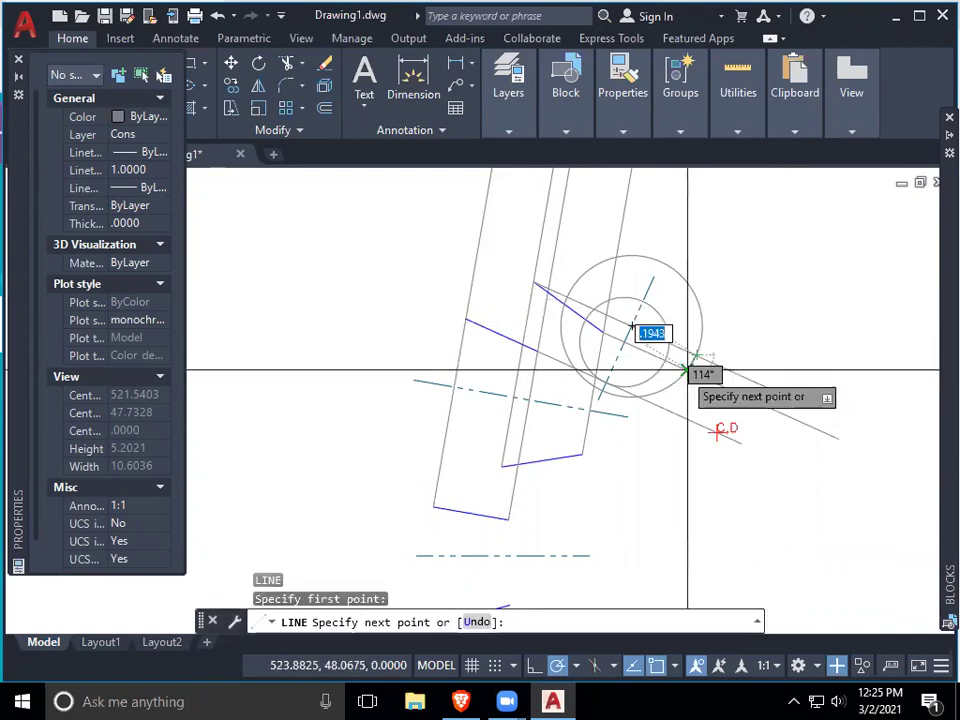
pyautogui.click(667, 362)
pyautogui.press('Return')
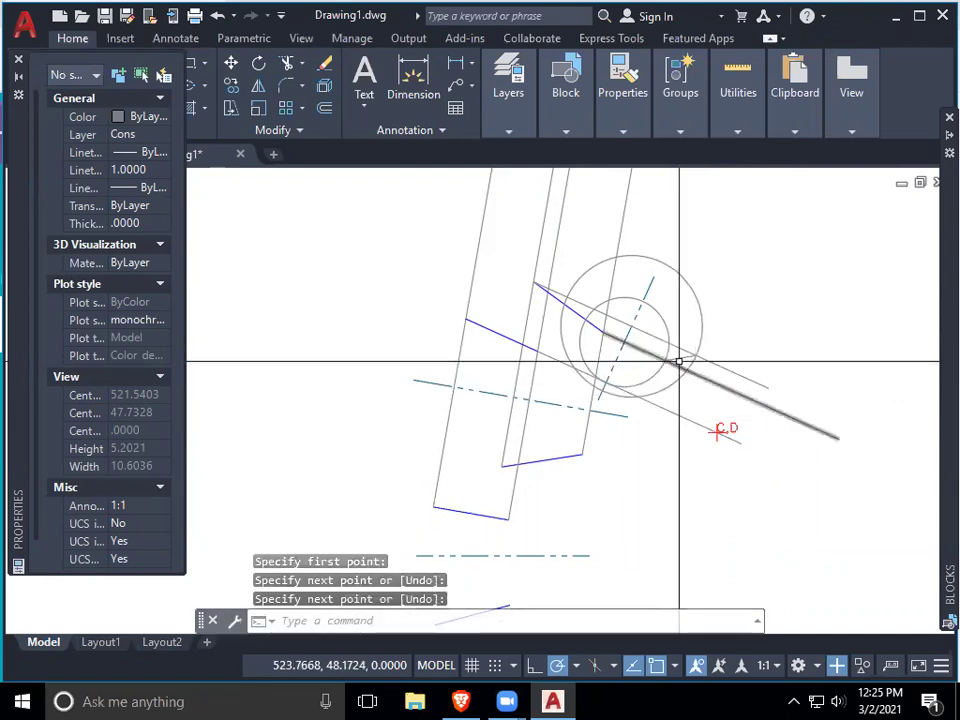
# Step: Move the new line AB in the second auxiliary view to the obj layer
pyautogui.click(678, 360)
pyautogui.click(508, 133)
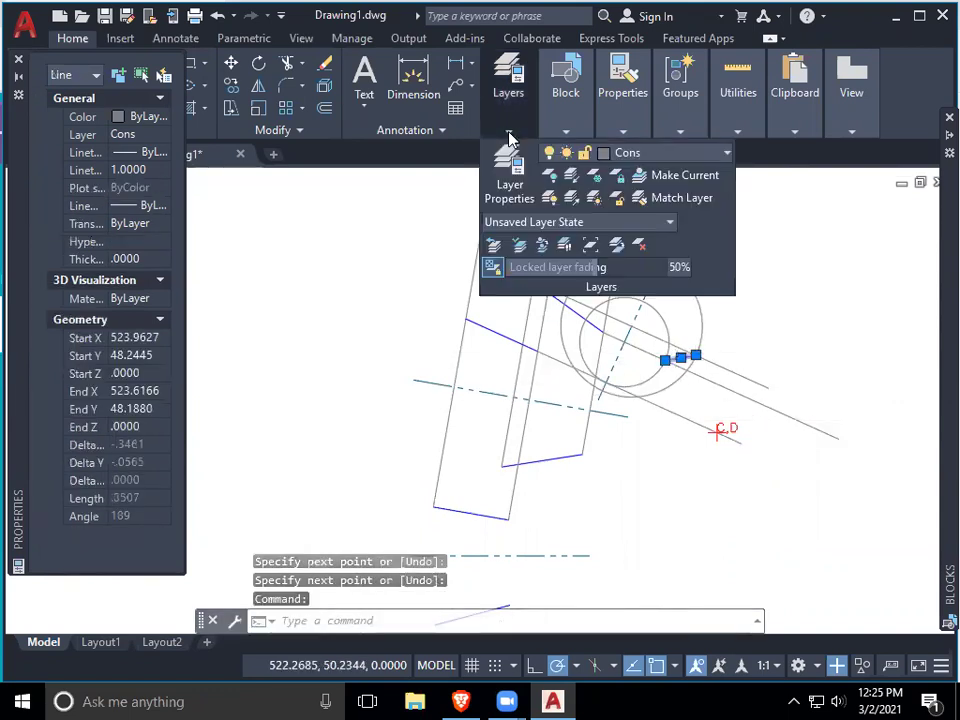
pyautogui.click(655, 152)
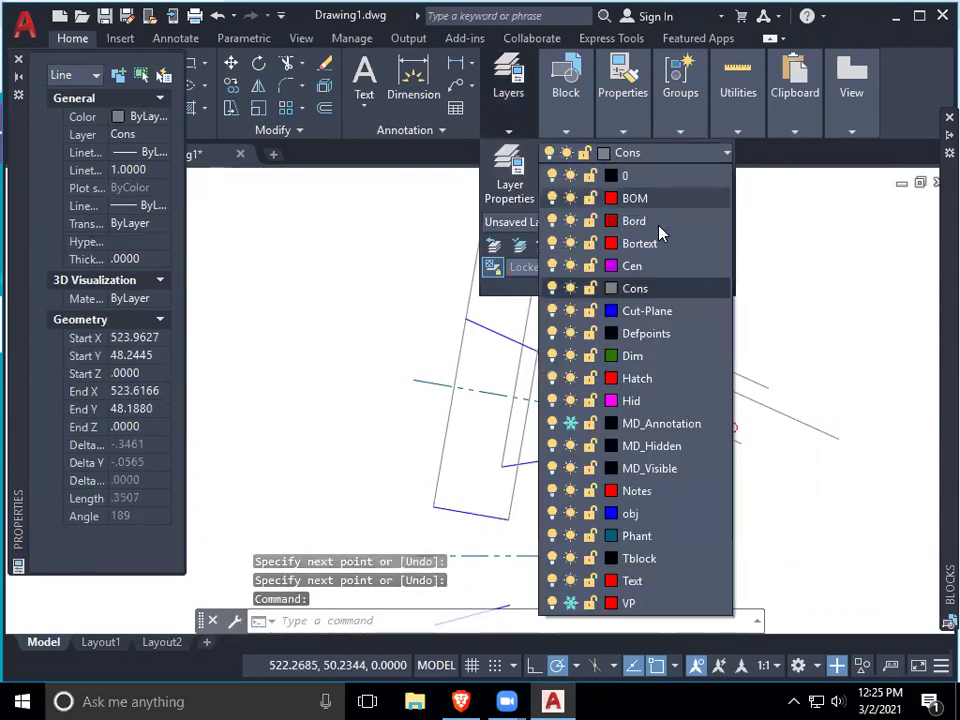
pyautogui.click(632, 513)
pyautogui.press('Escape')
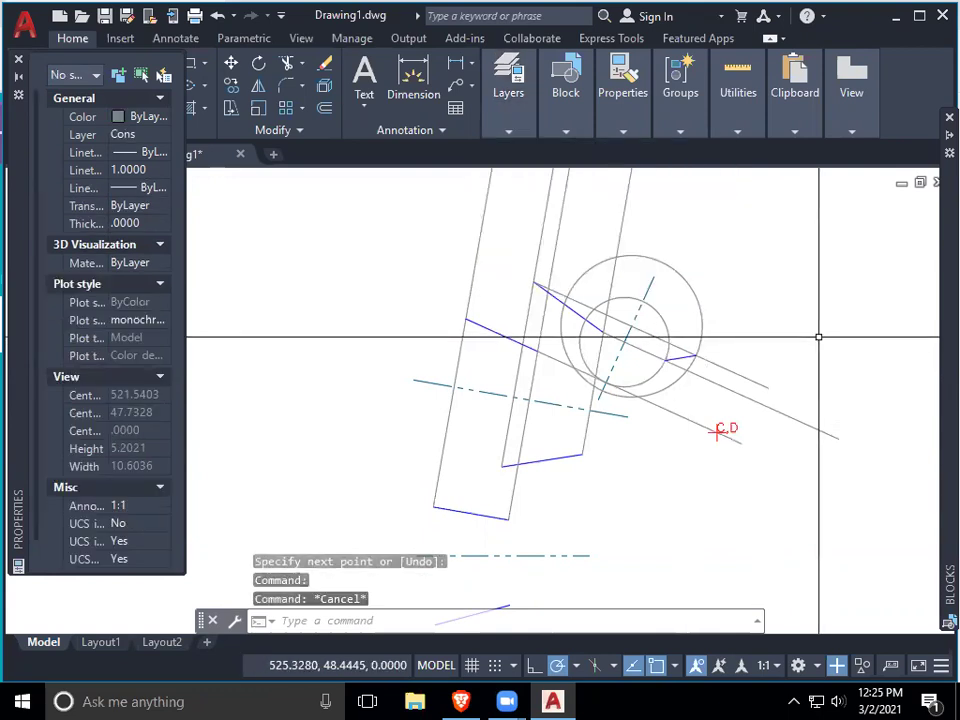
# Step: Erase the two transfer circles around the second auxiliary fold line
pyautogui.click(688, 299)
pyautogui.click(665, 313)
pyautogui.press('Delete')
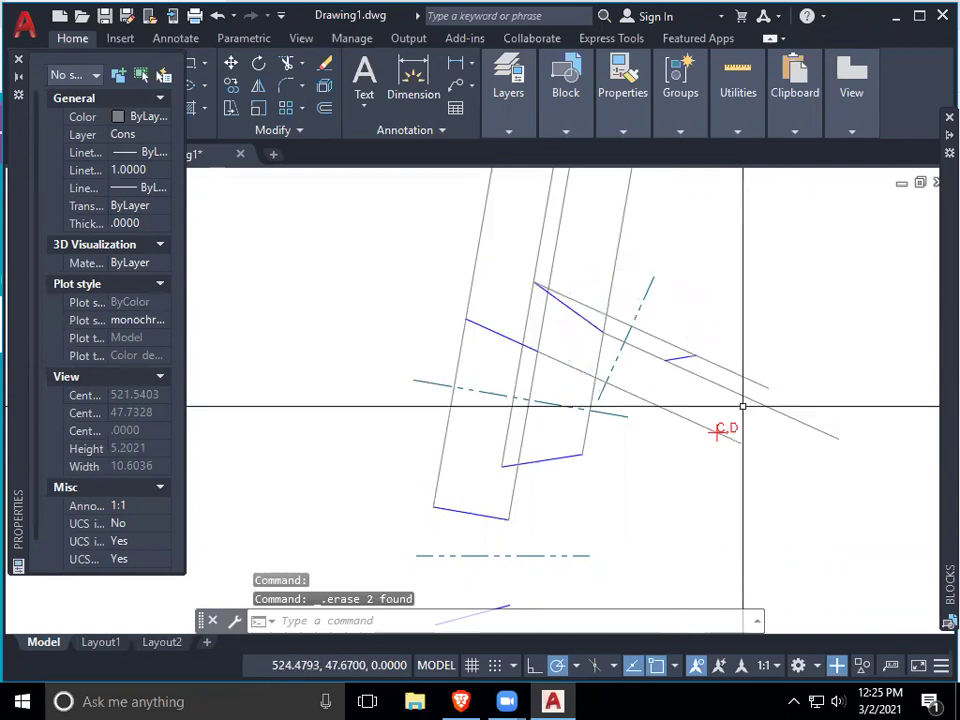
# Step: Close the Properties palette to clear the drawing area
pyautogui.moveTo(807, 125)
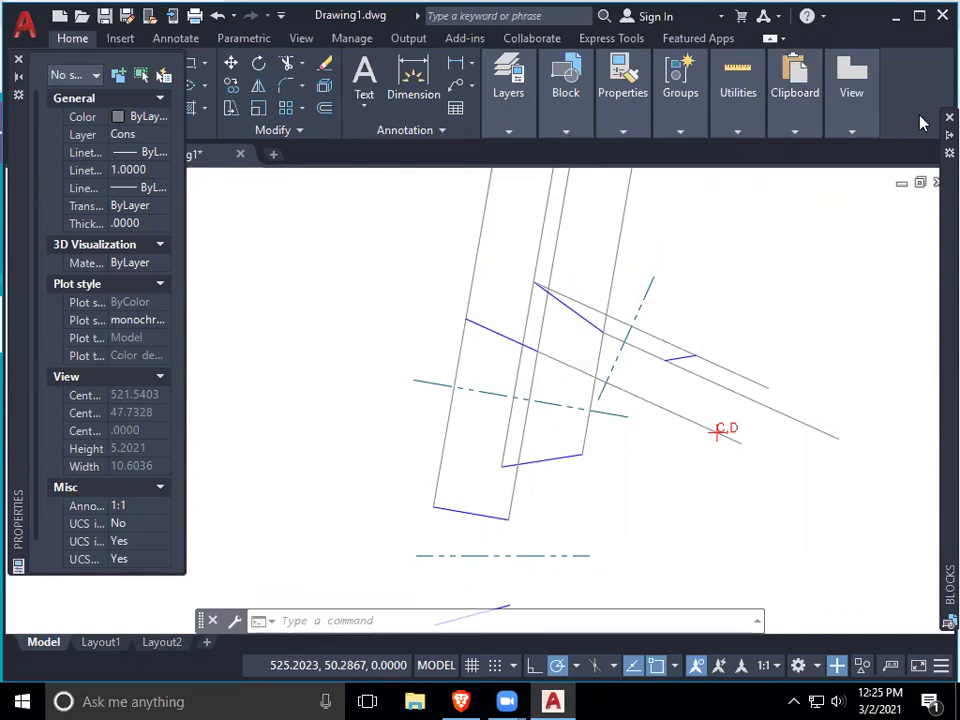
pyautogui.click(20, 60)
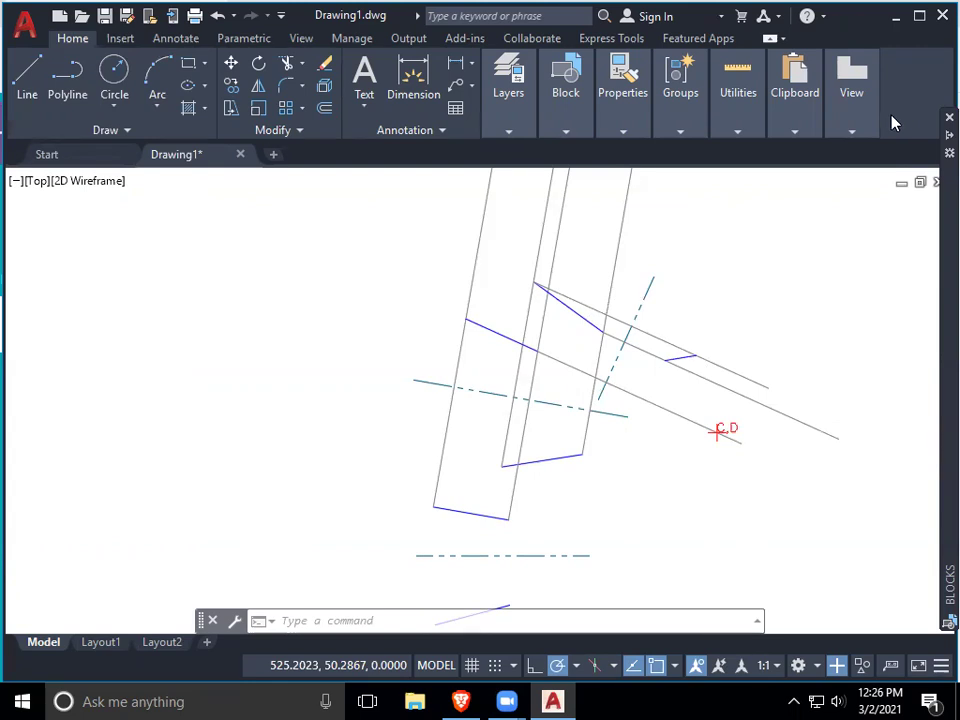
pyautogui.moveTo(948, 300)
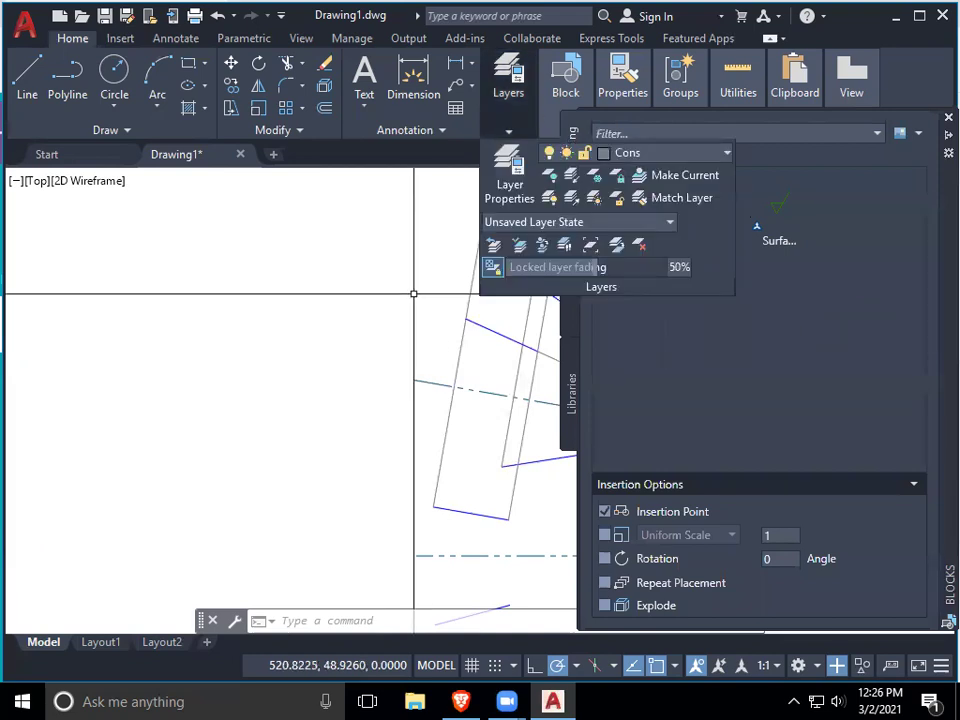
pyautogui.press('Escape')
pyautogui.press('Escape')
pyautogui.press('Escape')
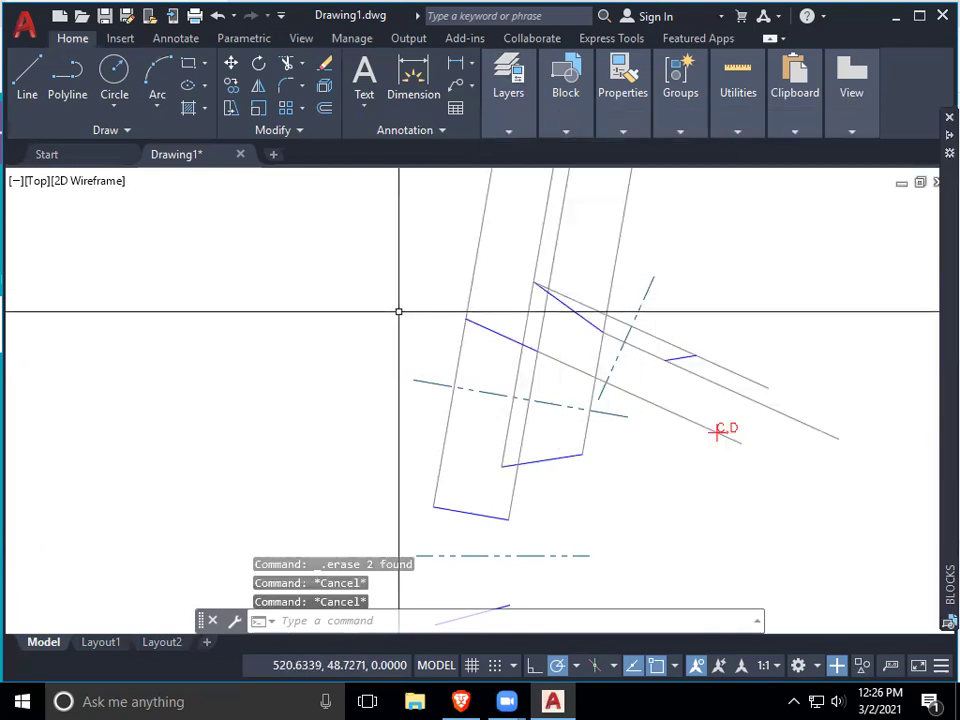
# Step: Draw a construction line from the point view of CD perpendicular to line AB, ending on AB's extension
pyautogui.write('l')
pyautogui.press('Return')
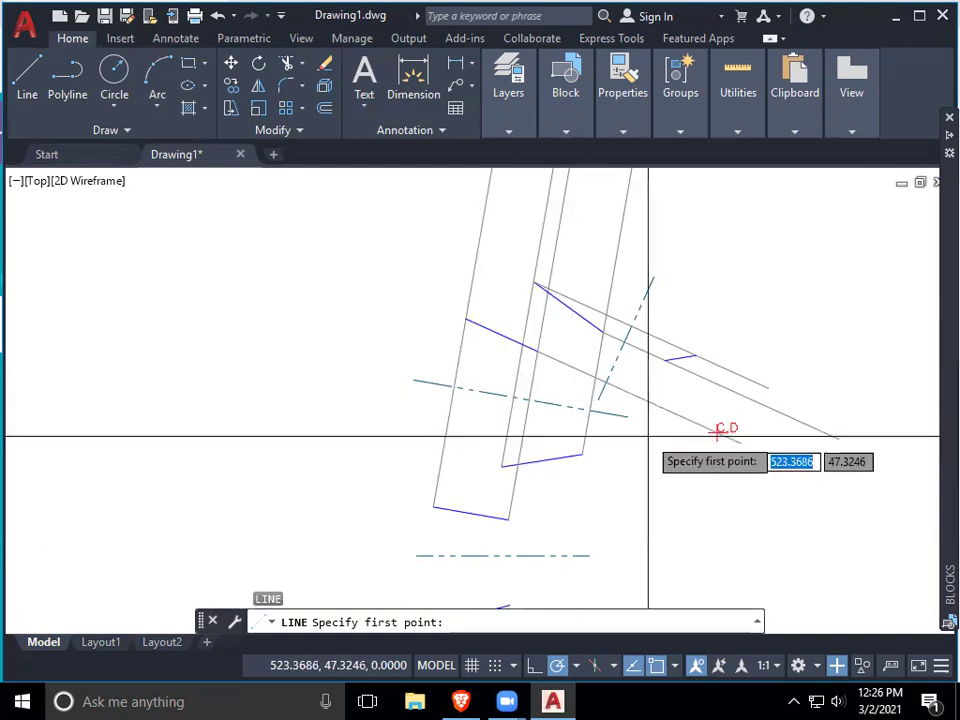
pyautogui.click(717, 432)
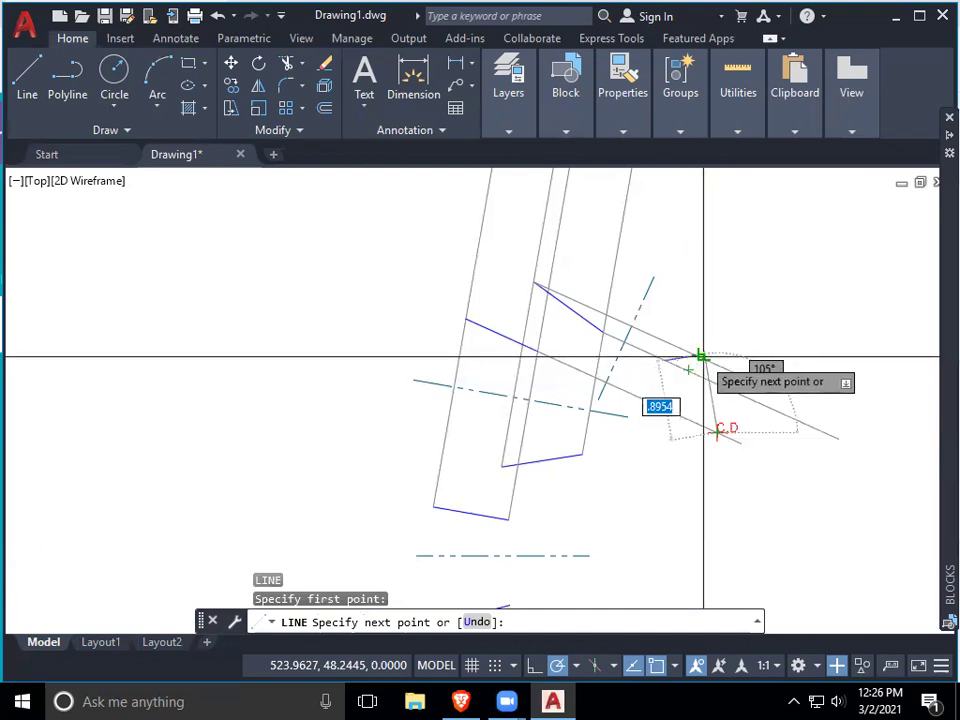
pyautogui.scroll(5, 706, 355)
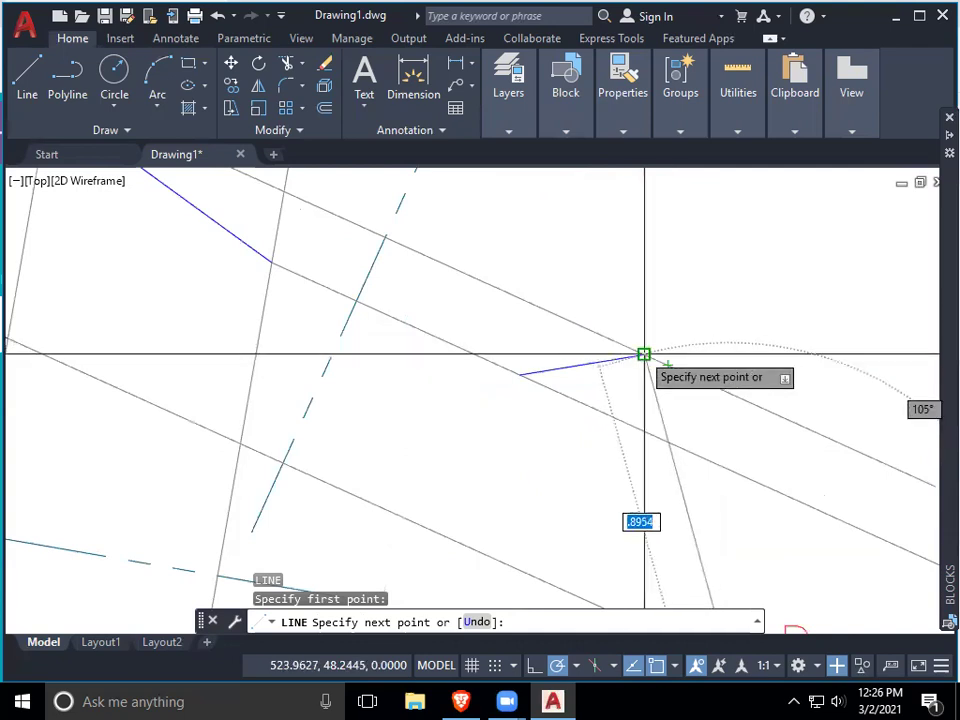
pyautogui.scroll(-2, 672, 346)
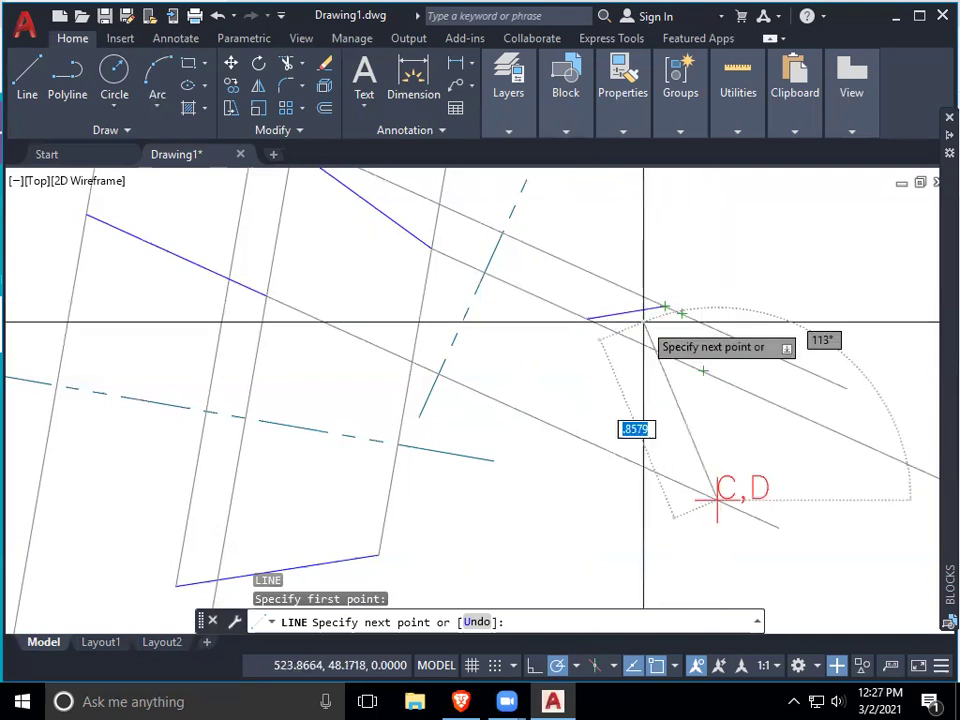
pyautogui.keyDown('shift'); pyautogui.rightClick(700, 292); pyautogui.keyUp('shift')
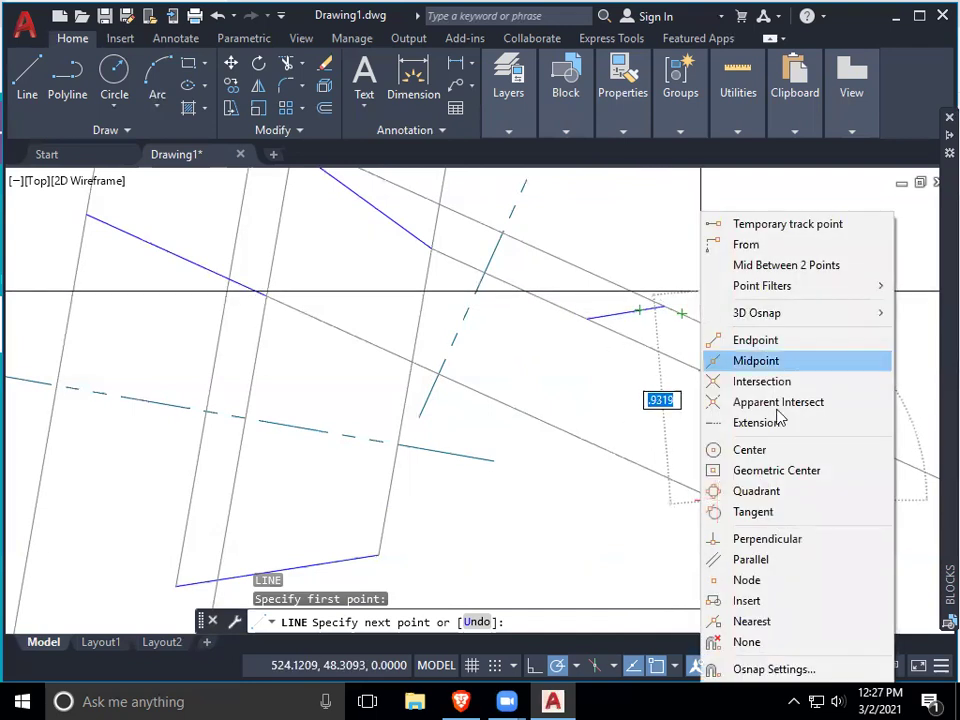
pyautogui.click(763, 540)
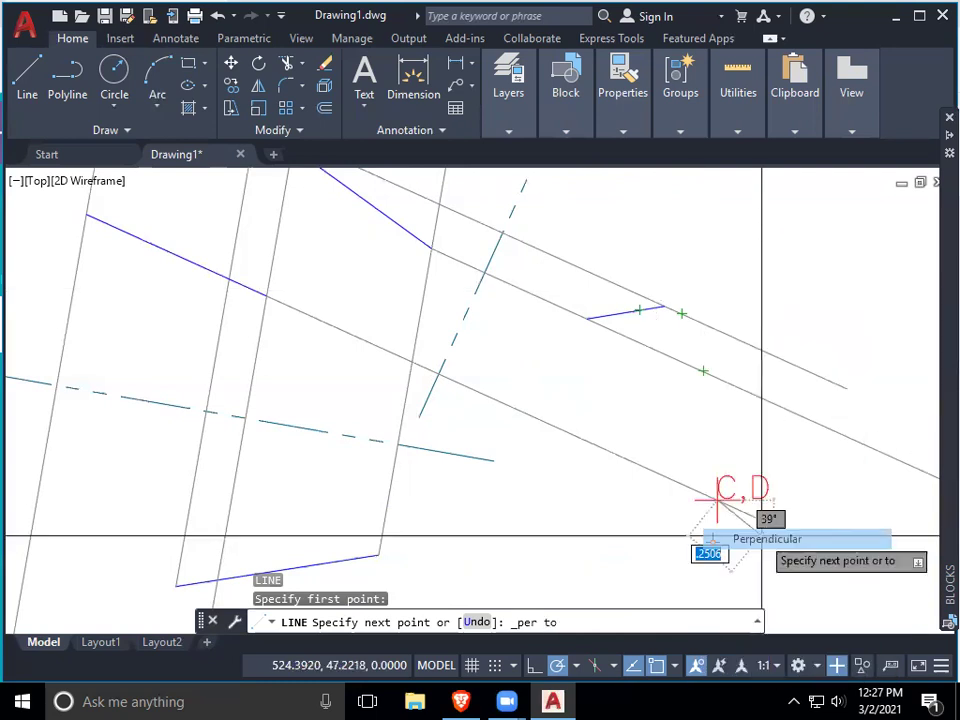
pyautogui.click(664, 306)
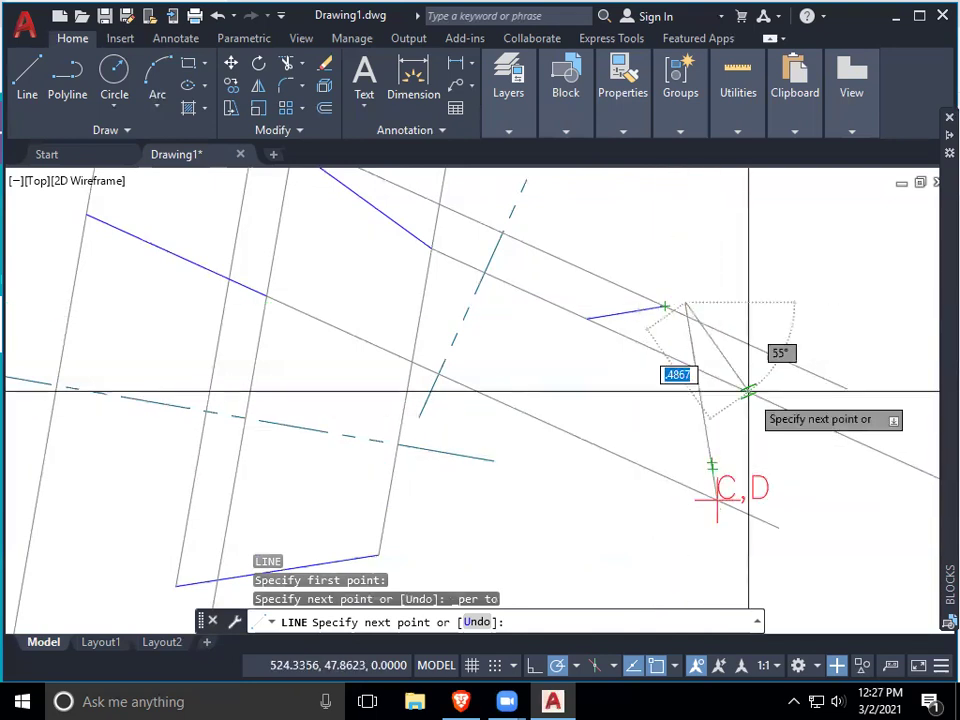
pyautogui.press('Return')
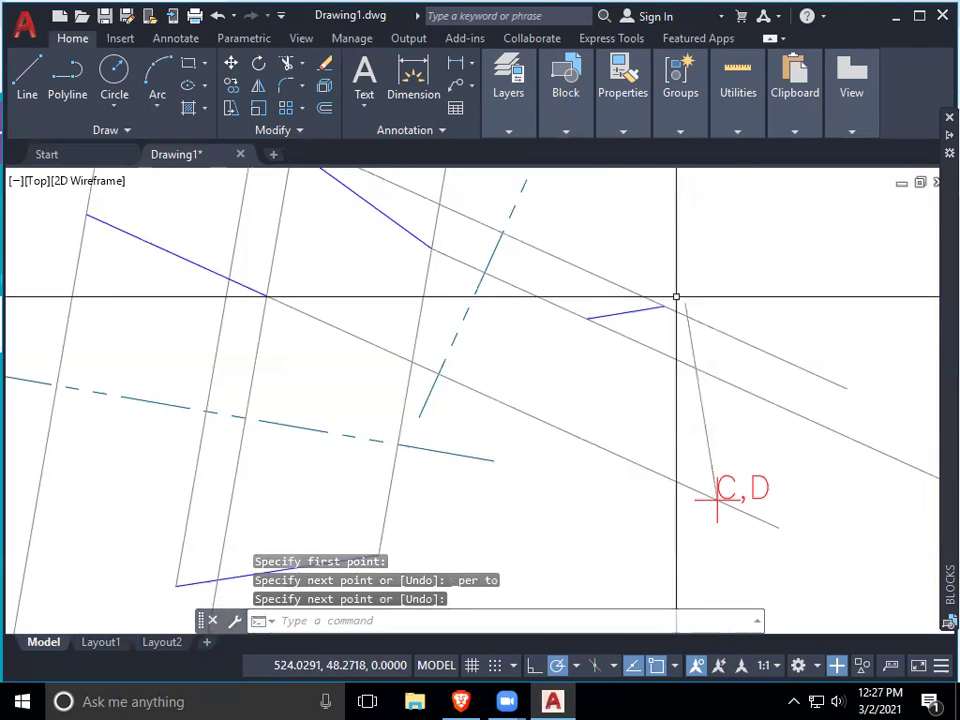
# Step: Draw a construction line from end A of AB in the second auxiliary view, continuing AB's direction past the perpendicular
pyautogui.write('l')
pyautogui.press('Return')
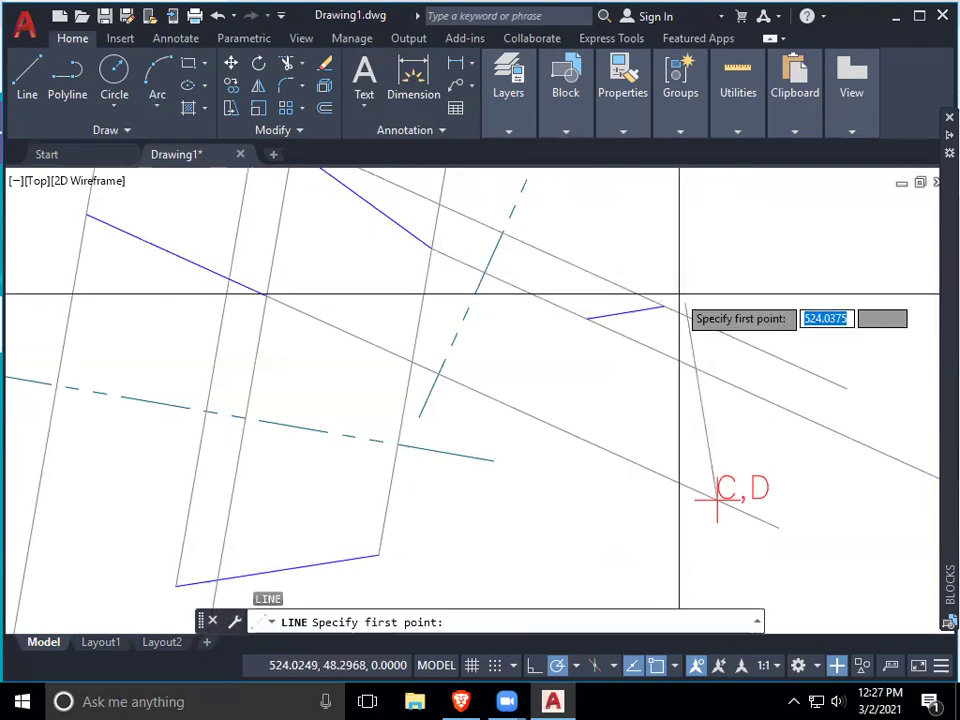
pyautogui.click(665, 306)
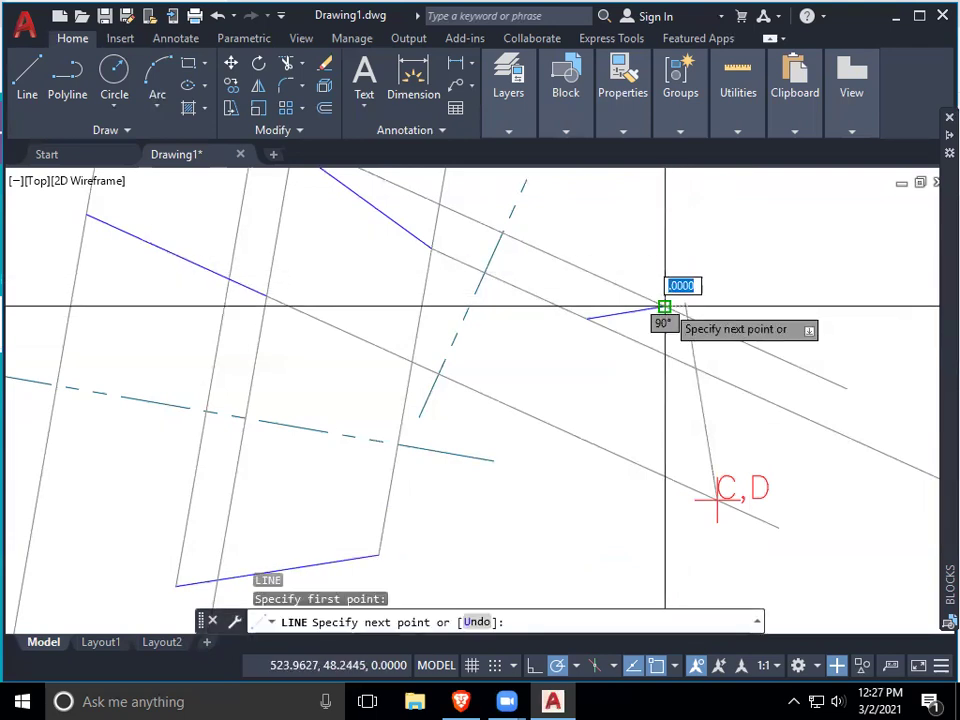
pyautogui.click(773, 292)
pyautogui.press('Return')
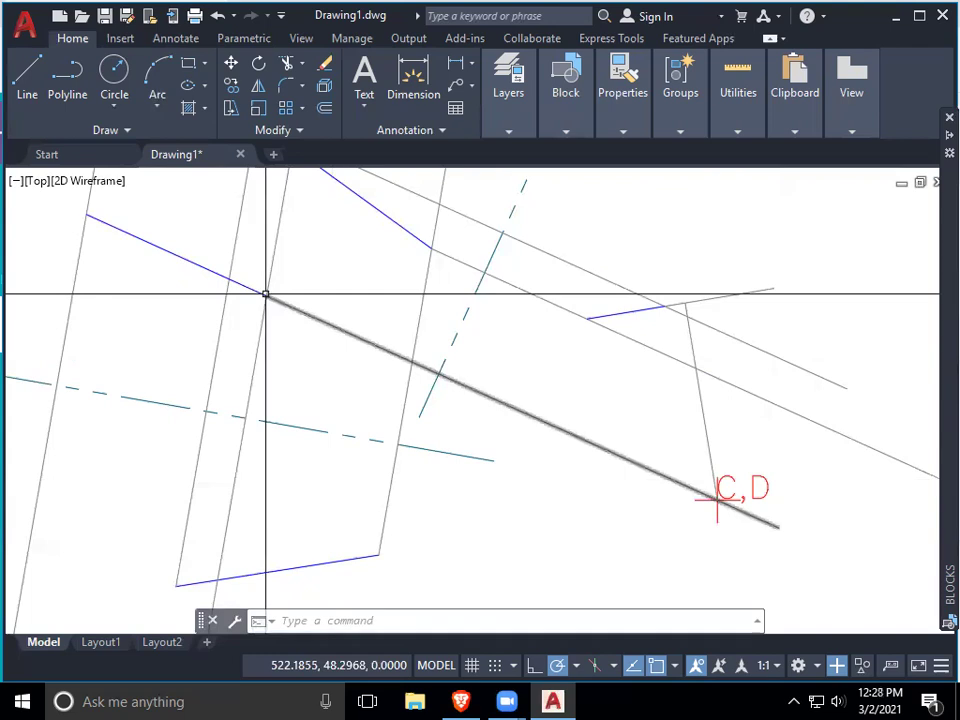
# Step: Change the label at the point view of CD to D,Y,C
pyautogui.doubleClick(717, 497)
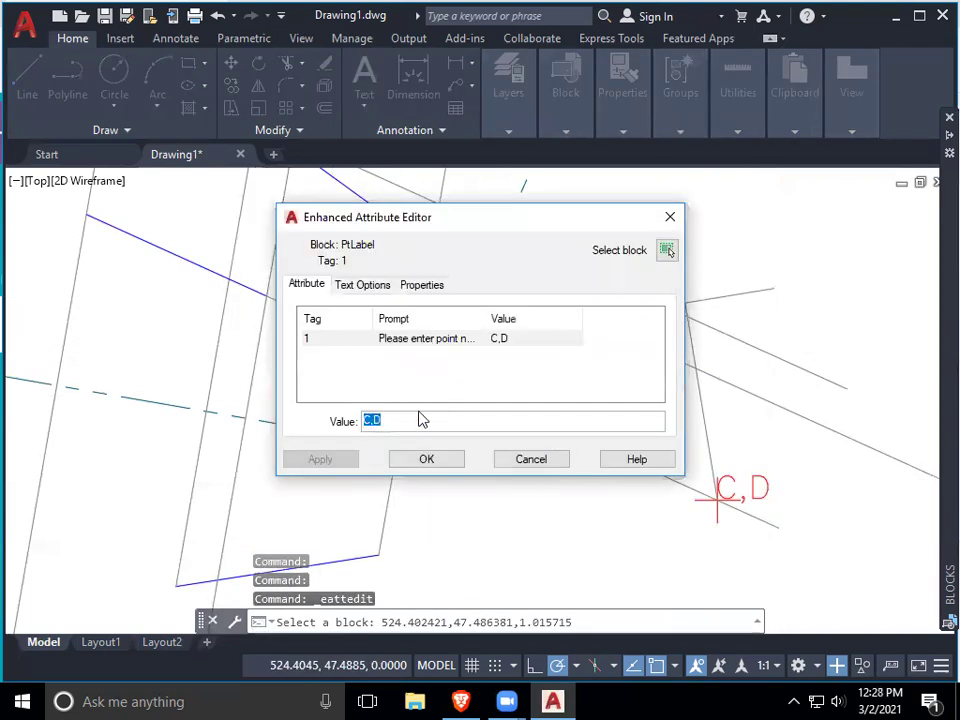
pyautogui.write('D,')
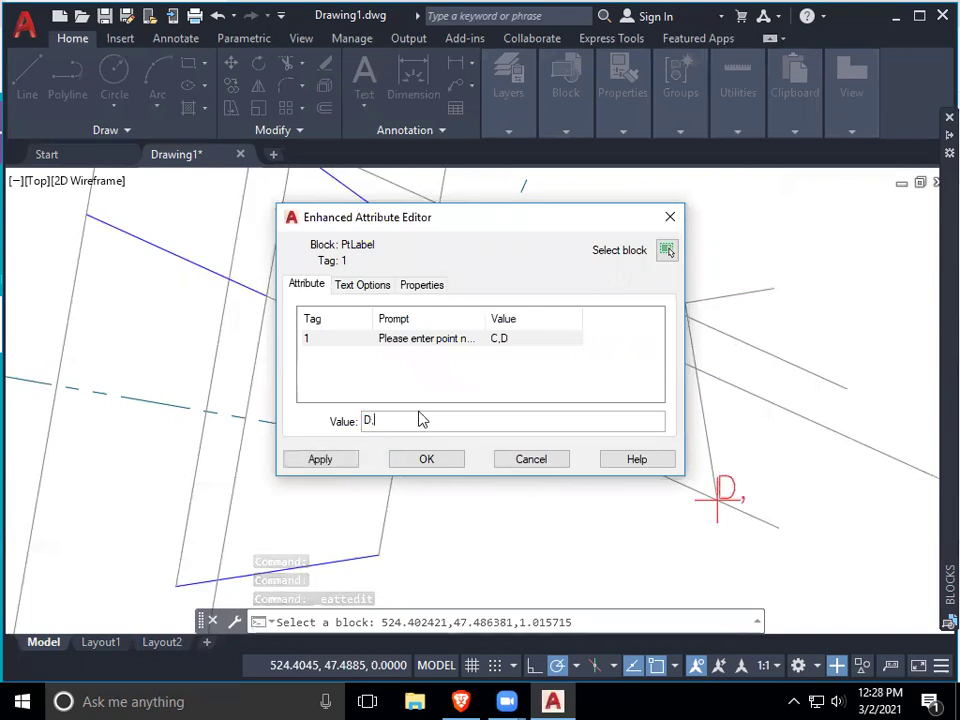
pyautogui.write('Y,C')
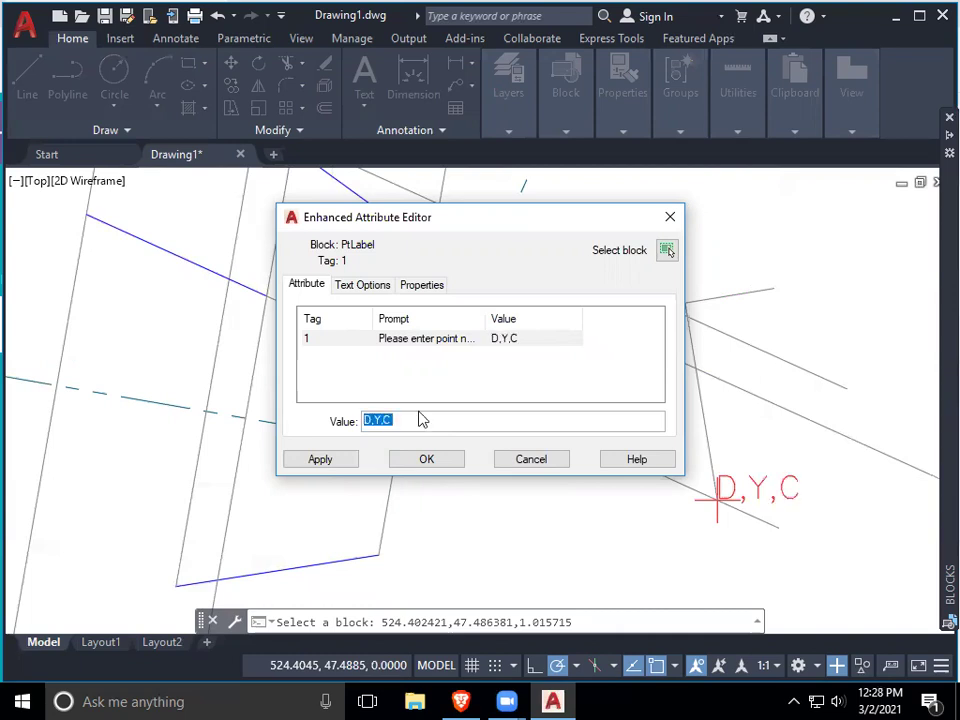
pyautogui.press('Return')
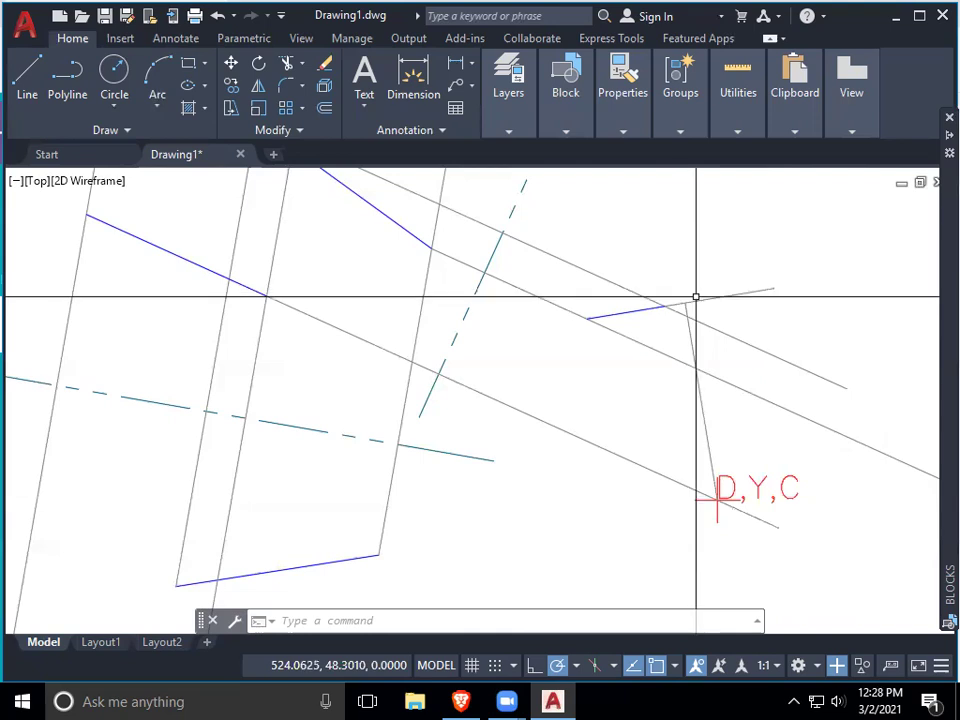
# Step: Copy the D,Y,C point label to the perpendicular's foot on AB's extension and change its value to X
pyautogui.click(720, 497)
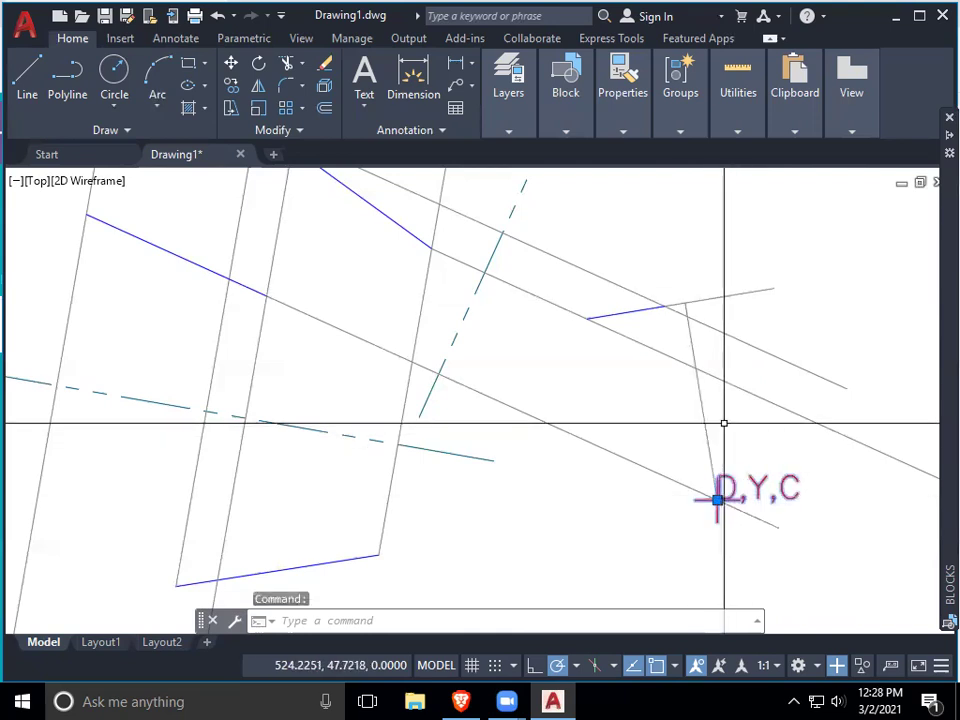
pyautogui.press('Return')
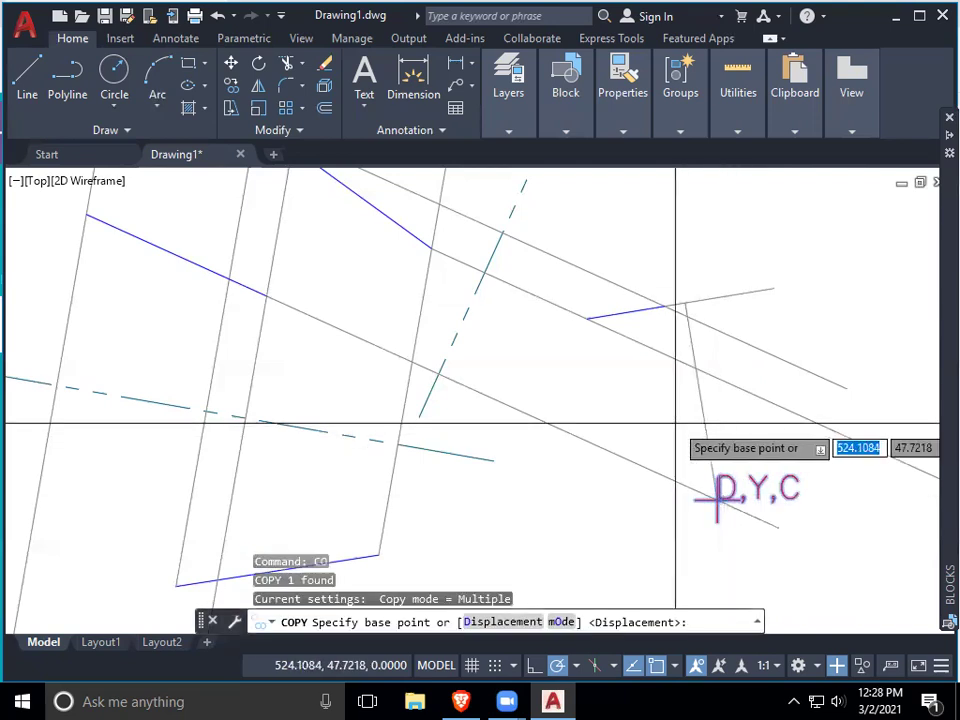
pyautogui.click(718, 497)
pyautogui.click(686, 296)
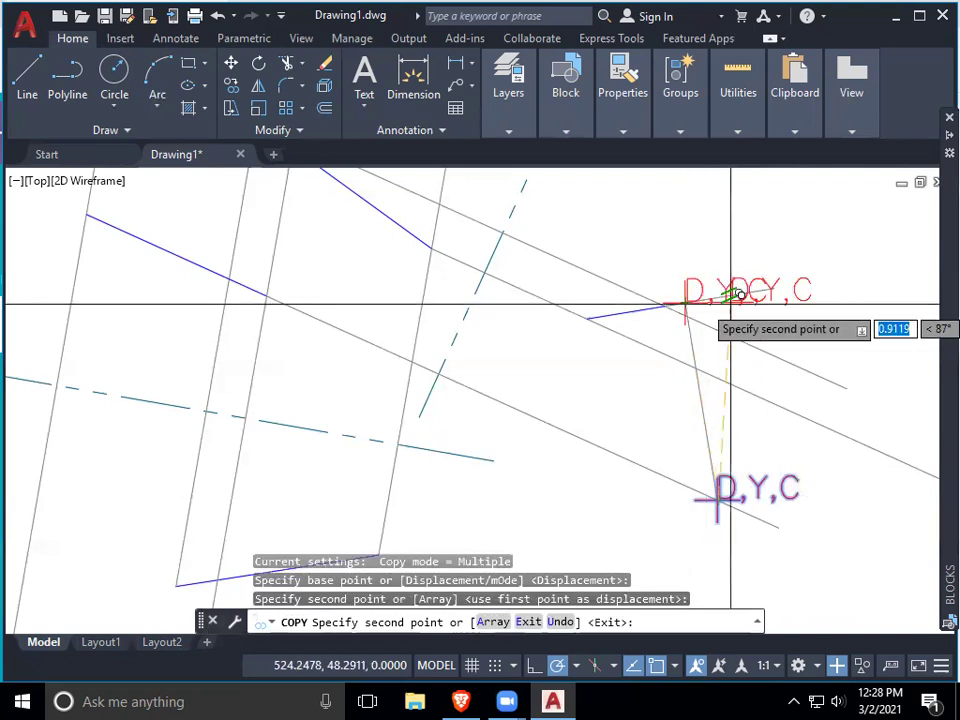
pyautogui.press('Return')
pyautogui.doubleClick(766, 295)
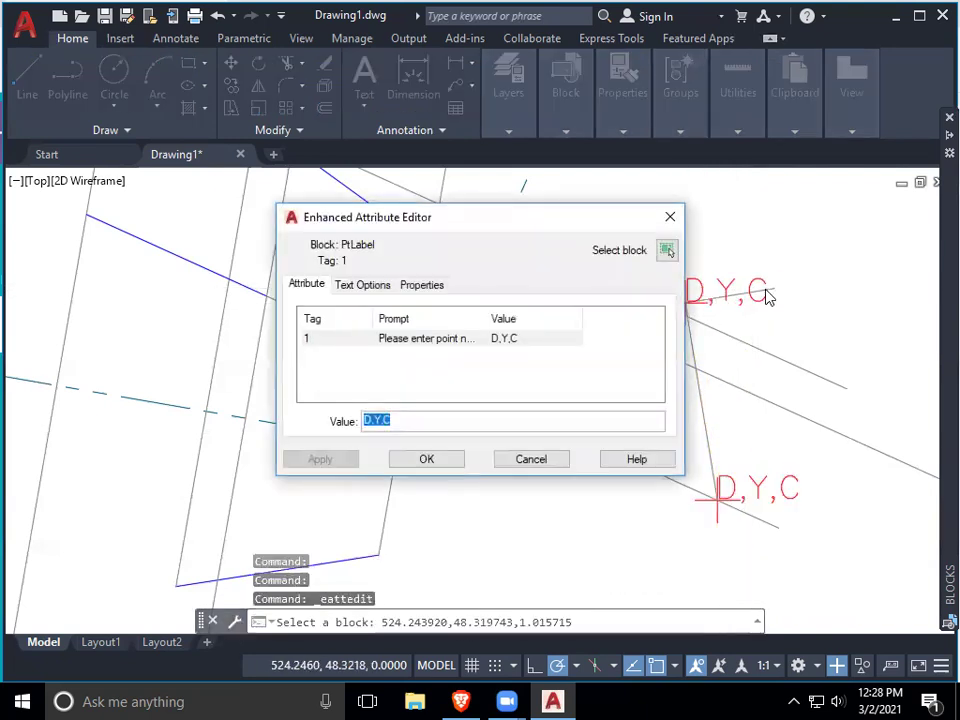
pyautogui.press('Return')
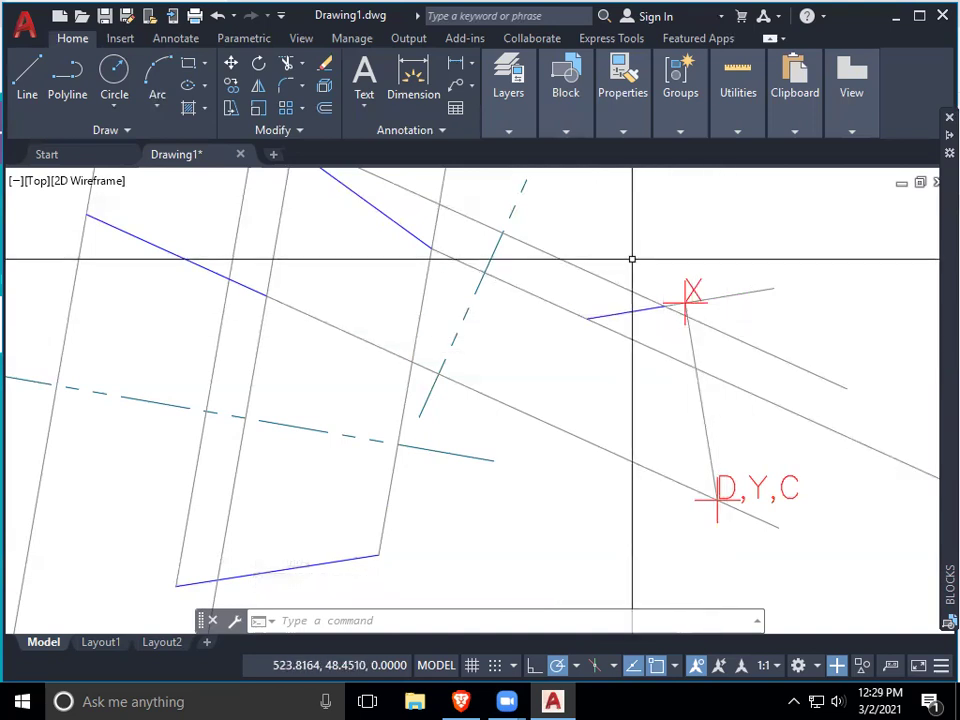
# Step: Draw a projector from point X perpendicular to the second folding line, running back past AB in the first auxiliary view
pyautogui.moveTo(522, 255); pyautogui.dragTo(577, 338, button='middle')
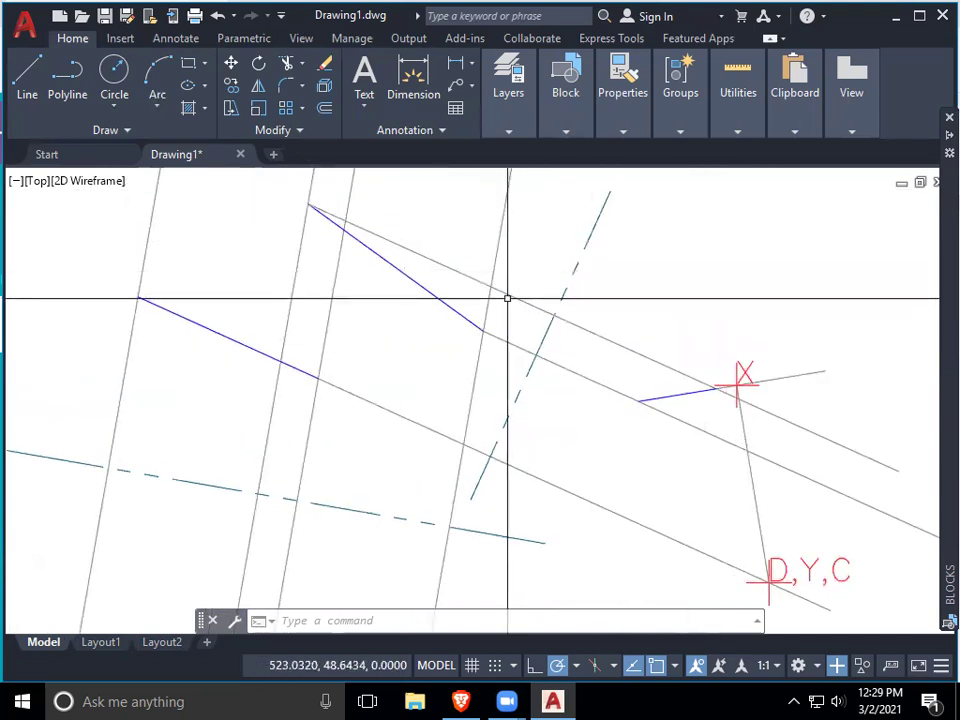
pyautogui.write('l')
pyautogui.press('Return')
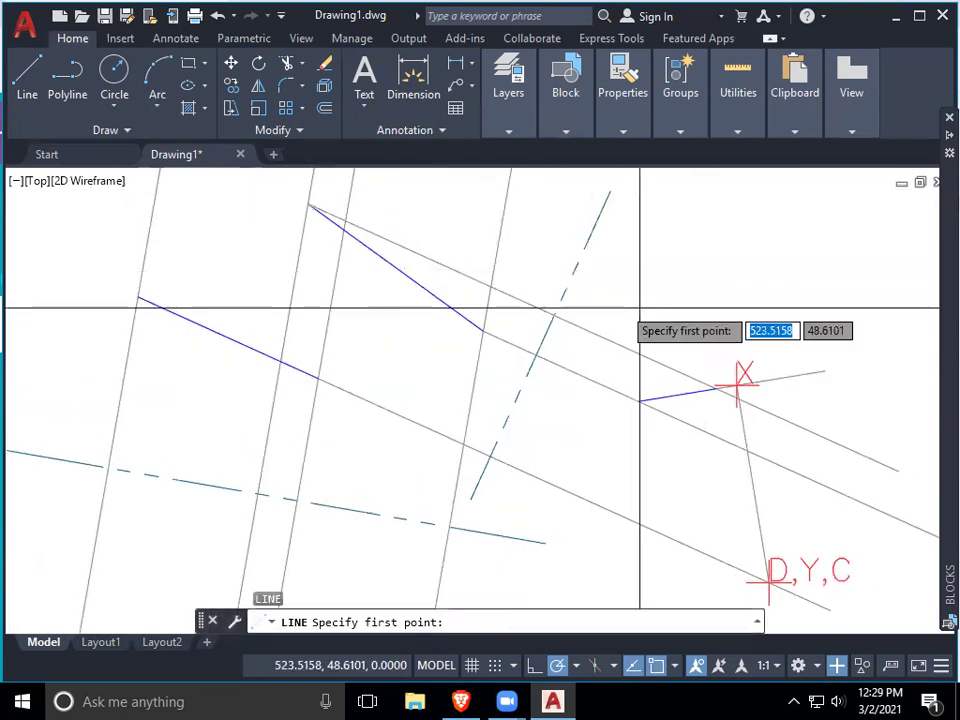
pyautogui.click(737, 385)
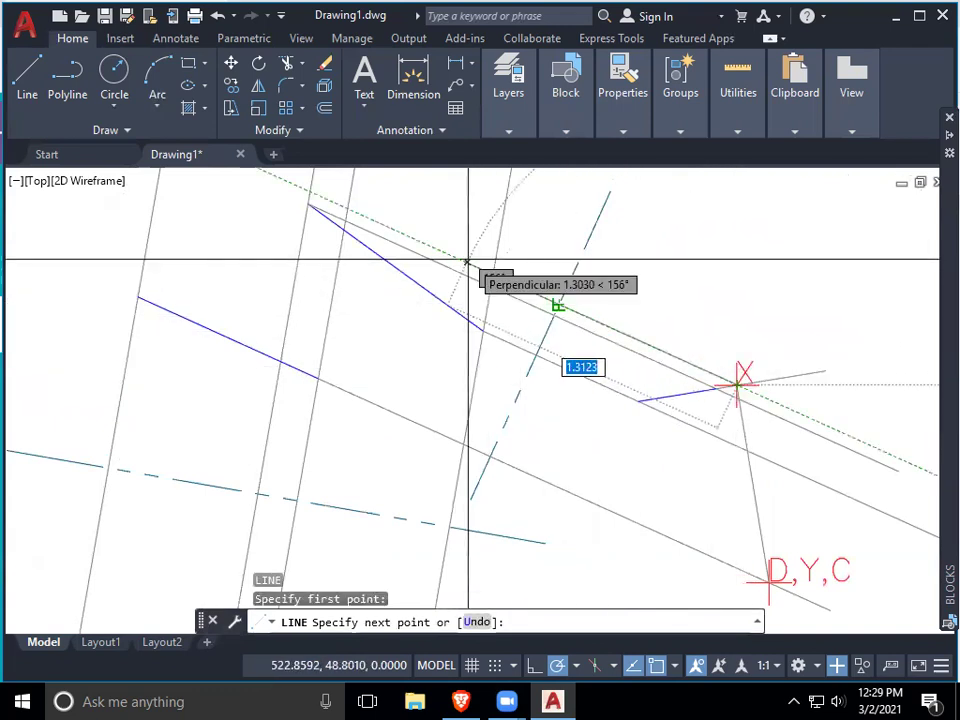
pyautogui.click(273, 176)
pyautogui.press('Return')
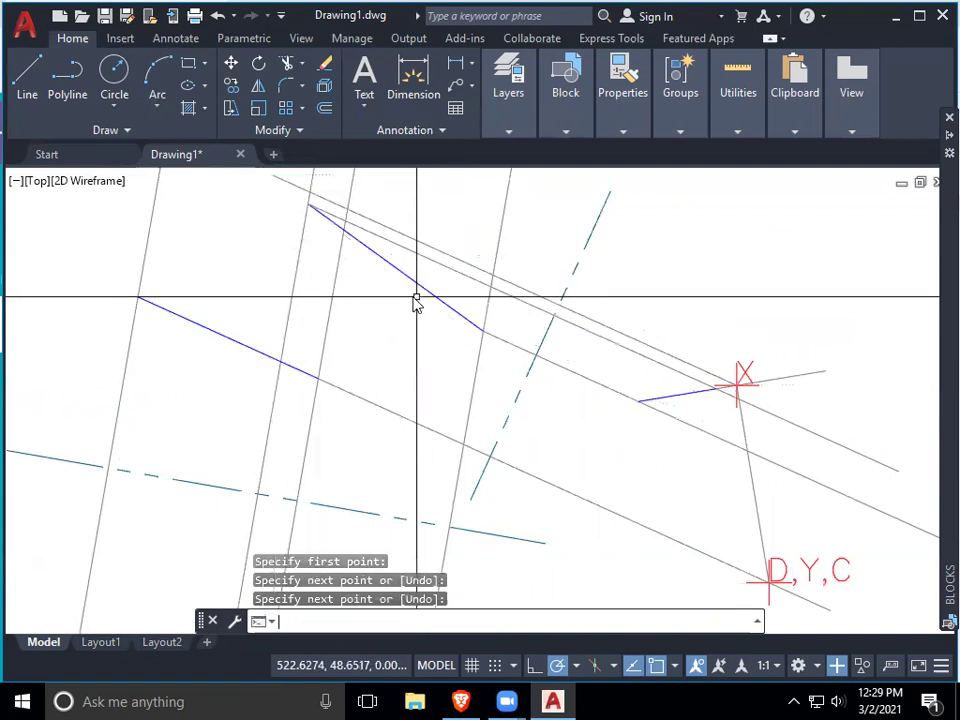
# Step: Draw a construction line from AB's upper end in the first auxiliary view, continuing AB's direction past the projector from X
pyautogui.moveTo(345, 281); pyautogui.dragTo(531, 443, button='middle')
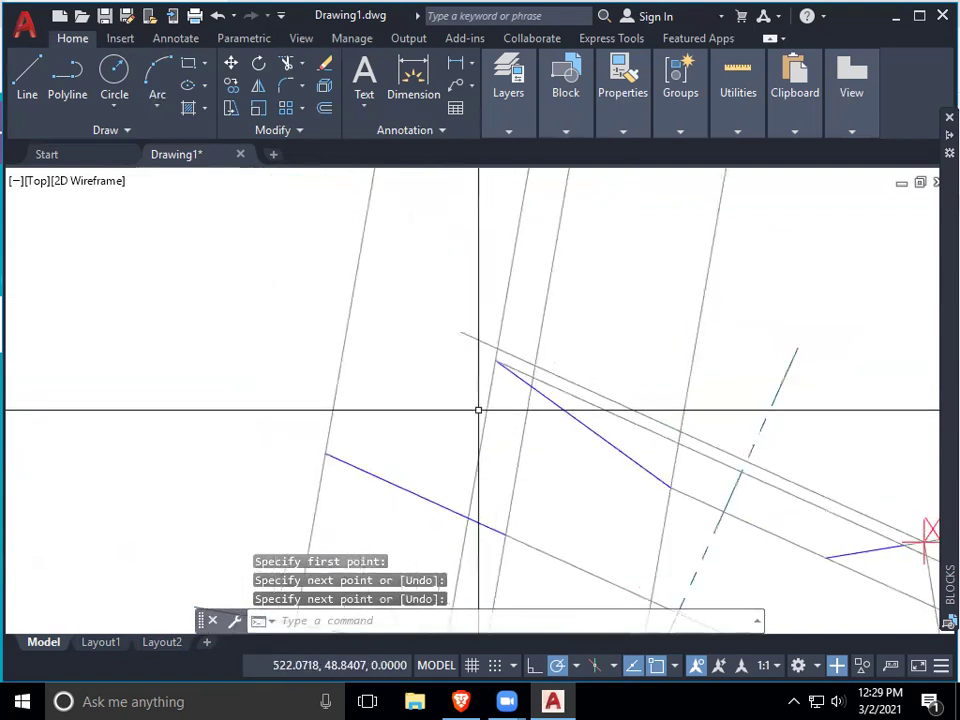
pyautogui.press('Return')
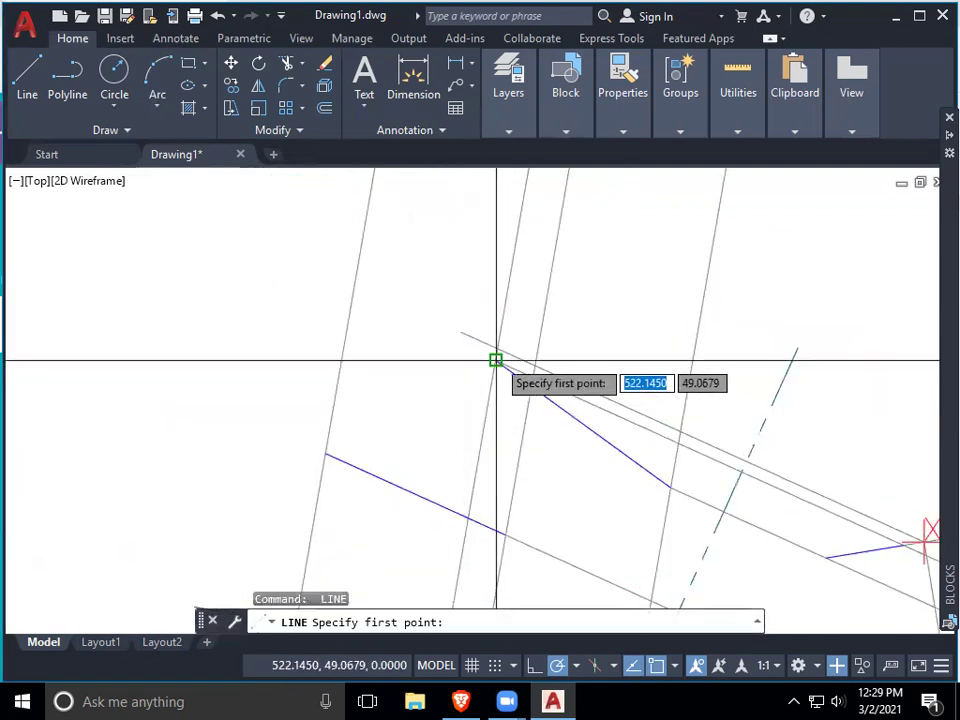
pyautogui.click(496, 360)
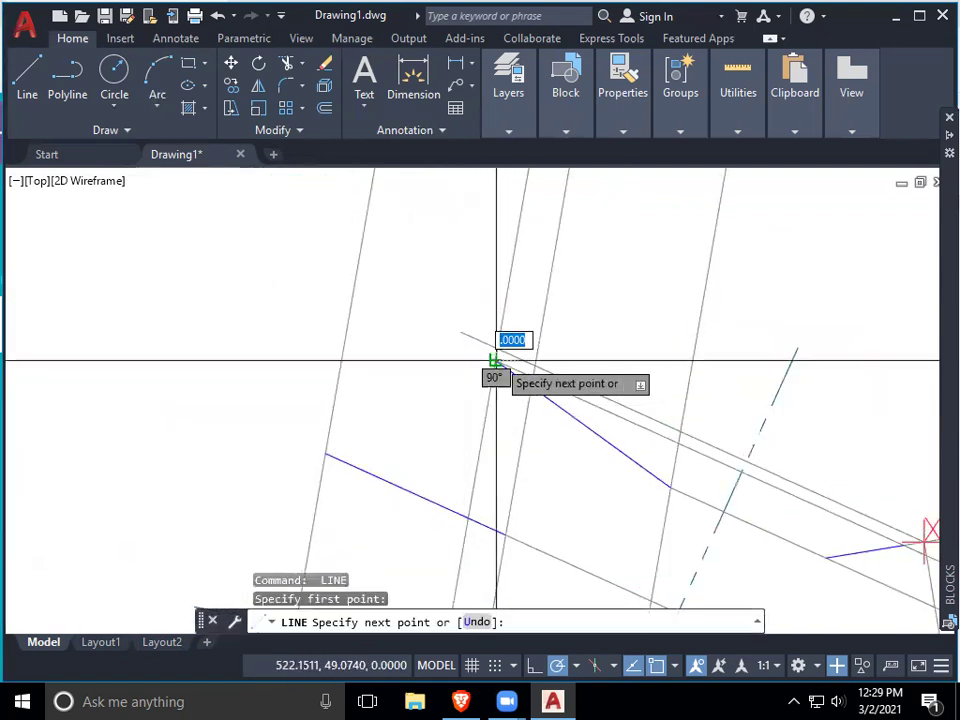
pyautogui.click(398, 289)
pyautogui.press('Return')
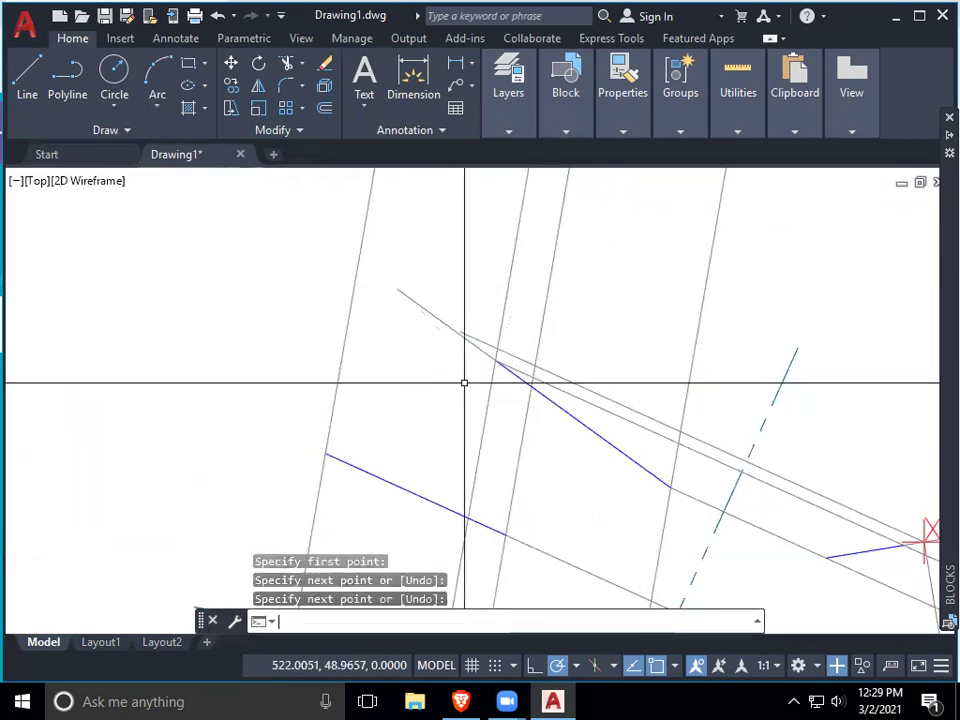
# Step: Extend the projector from X to meet AB's extension line in the first auxiliary view
pyautogui.click(286, 62)
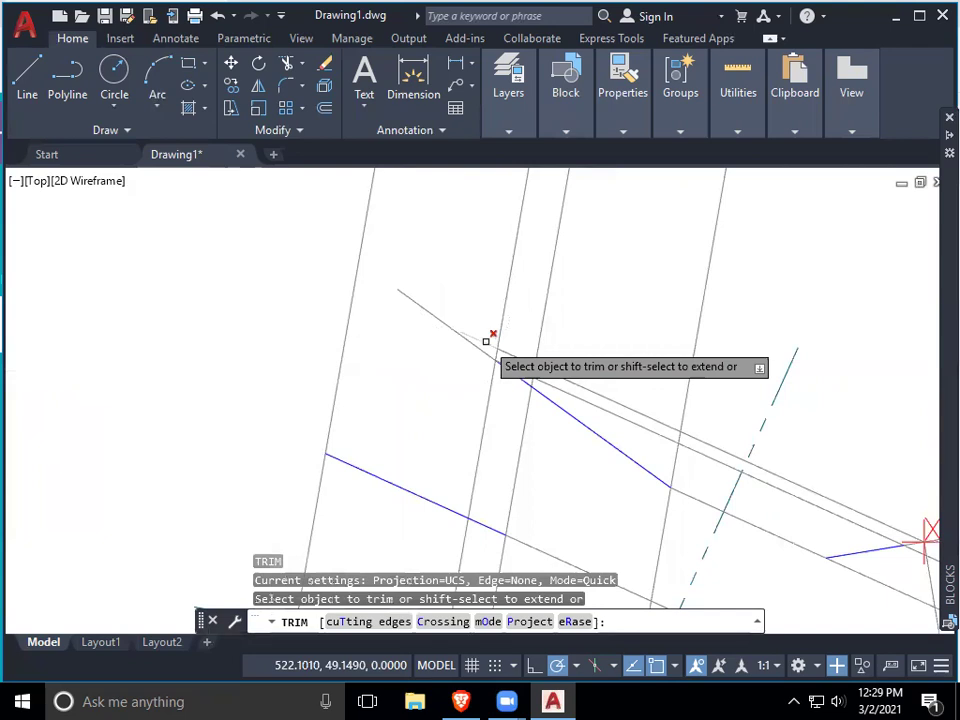
pyautogui.click(486, 341)
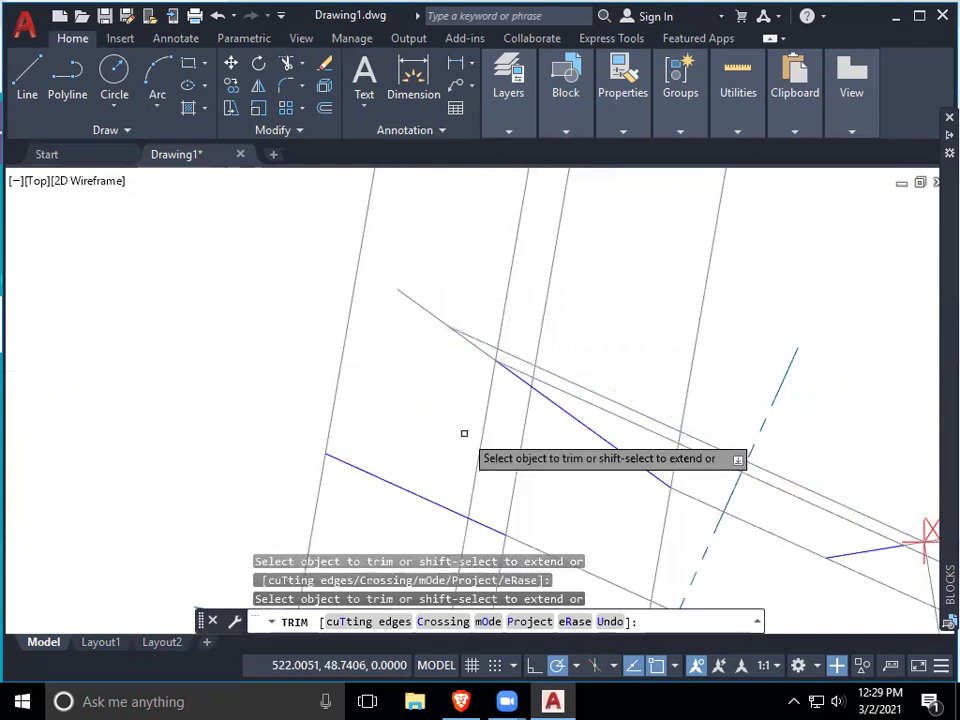
pyautogui.press('Escape')
pyautogui.scroll(4, 471, 339)
pyautogui.scroll(2, 456, 328)
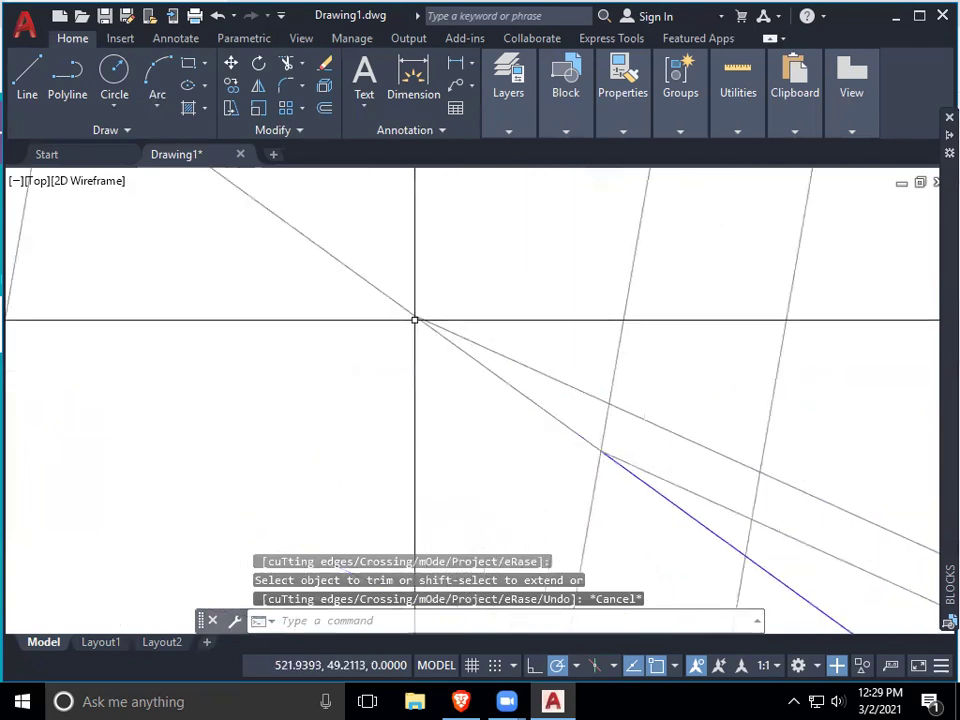
# Step: Copy the X point label to the intersection of the projector and AB's extension in the first auxiliary view
pyautogui.scroll(-3, 474, 358)
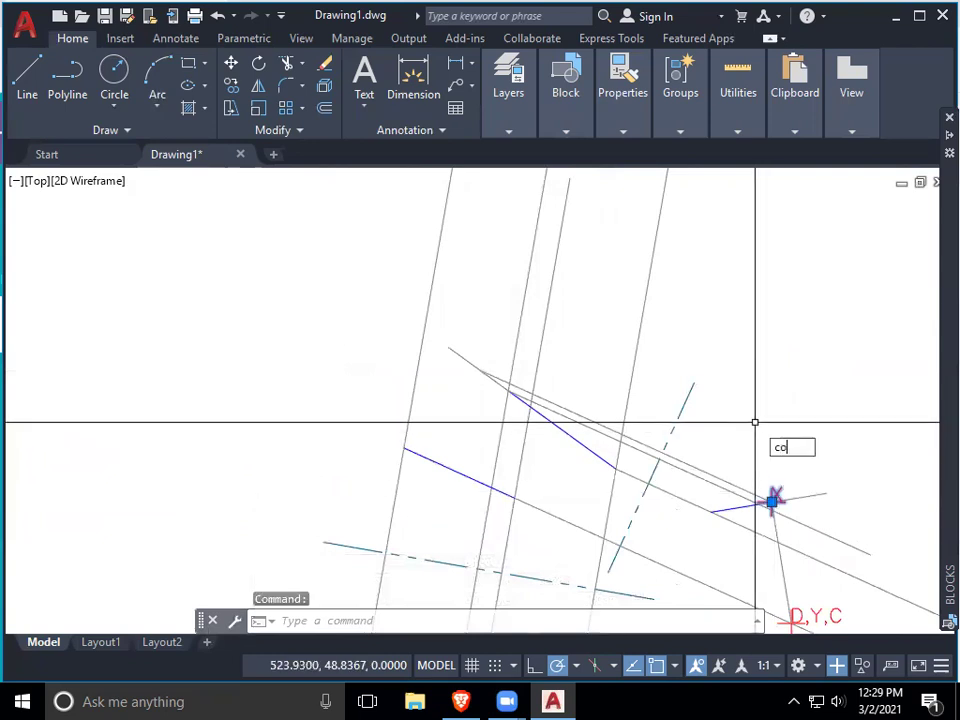
pyautogui.press('Return')
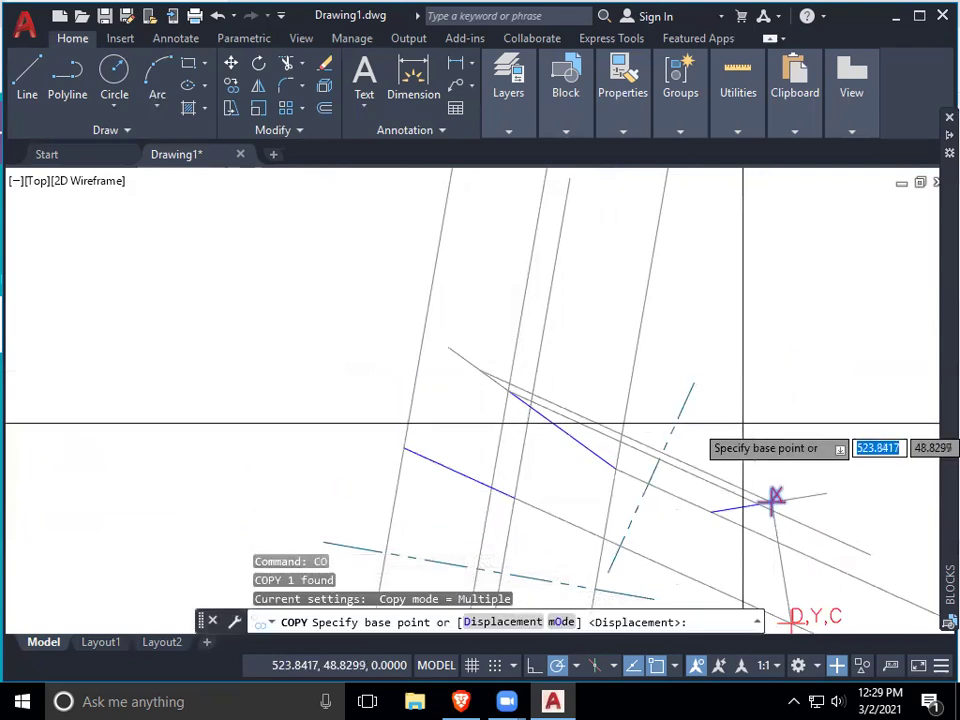
pyautogui.click(773, 500)
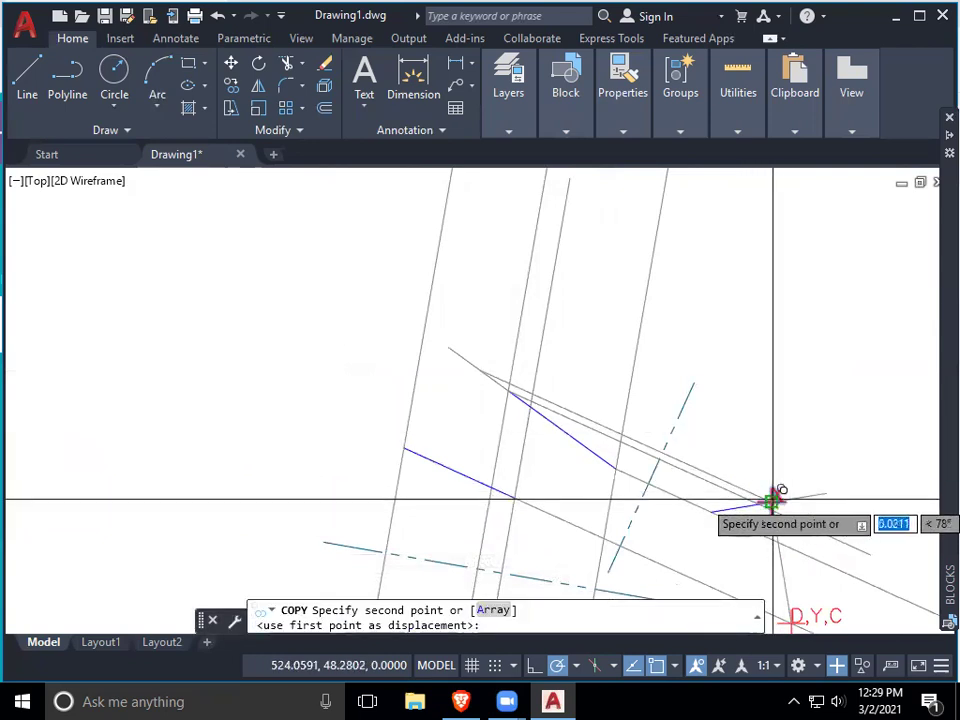
pyautogui.click(480, 369)
pyautogui.press('Escape')
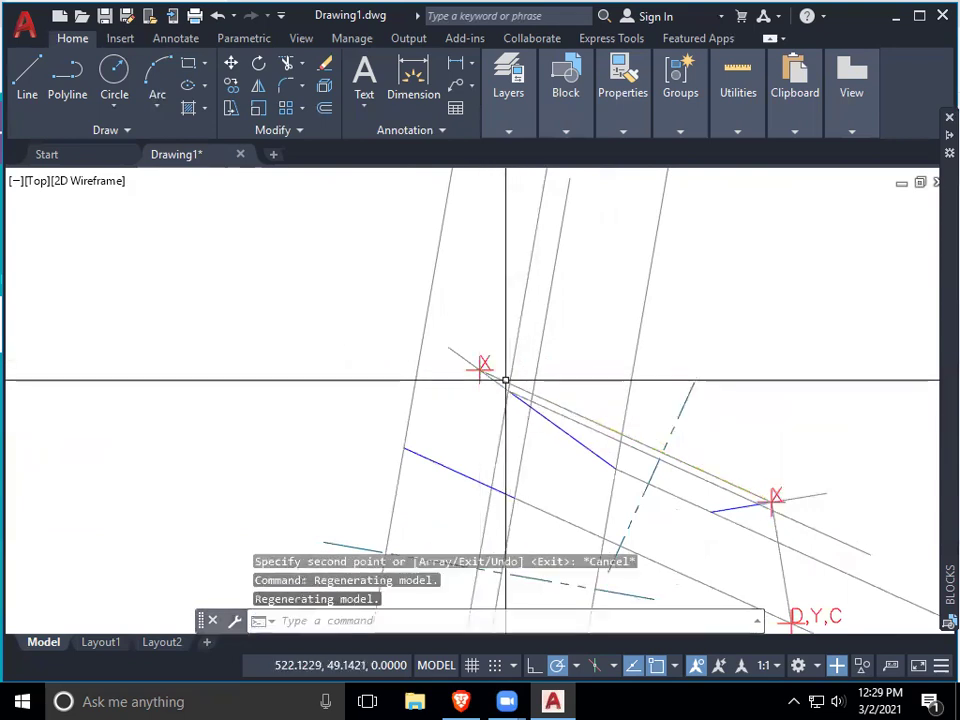
# Step: Draw a connector line from X in the first auxiliary view perpendicular to line CD
pyautogui.scroll(5, 529, 420)
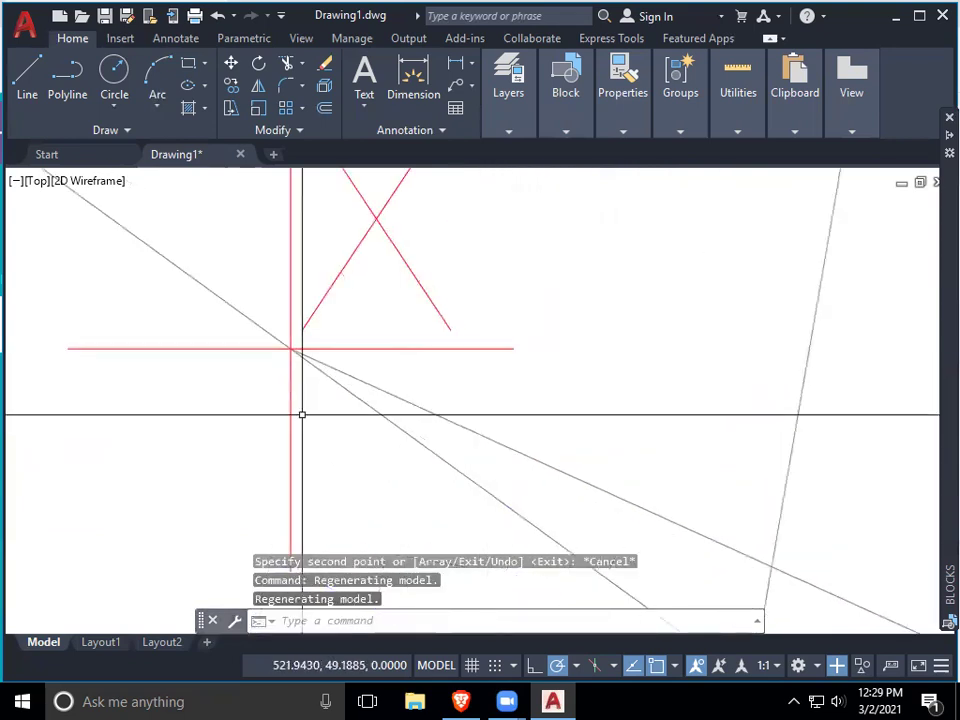
pyautogui.scroll(-4, 447, 425)
pyautogui.moveTo(450, 501); pyautogui.dragTo(471, 344, button='middle')
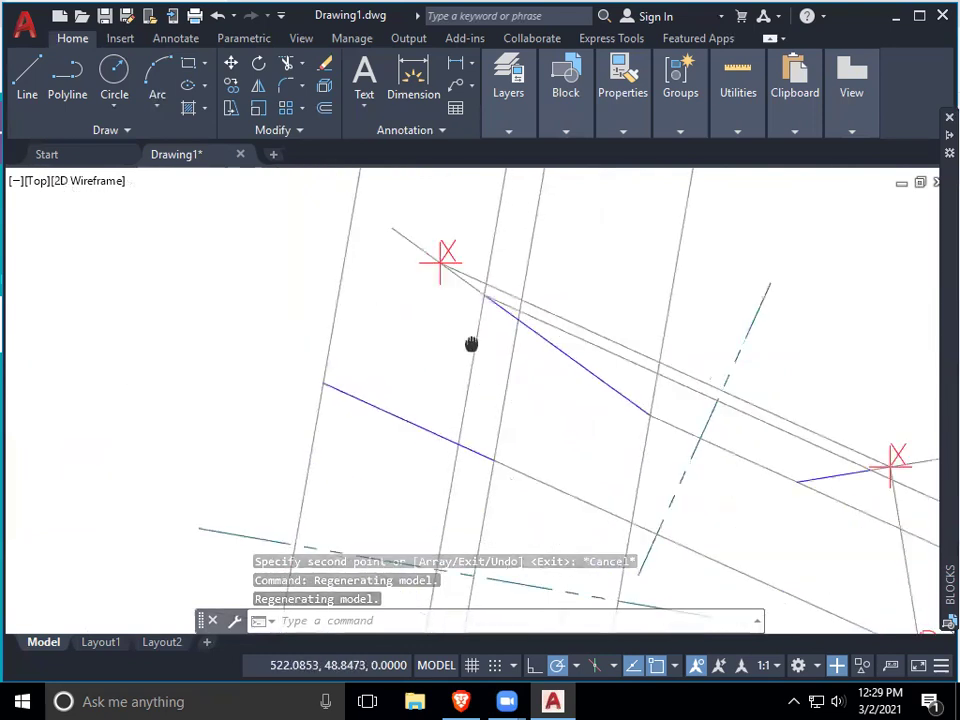
pyautogui.scroll(-2, 471, 344)
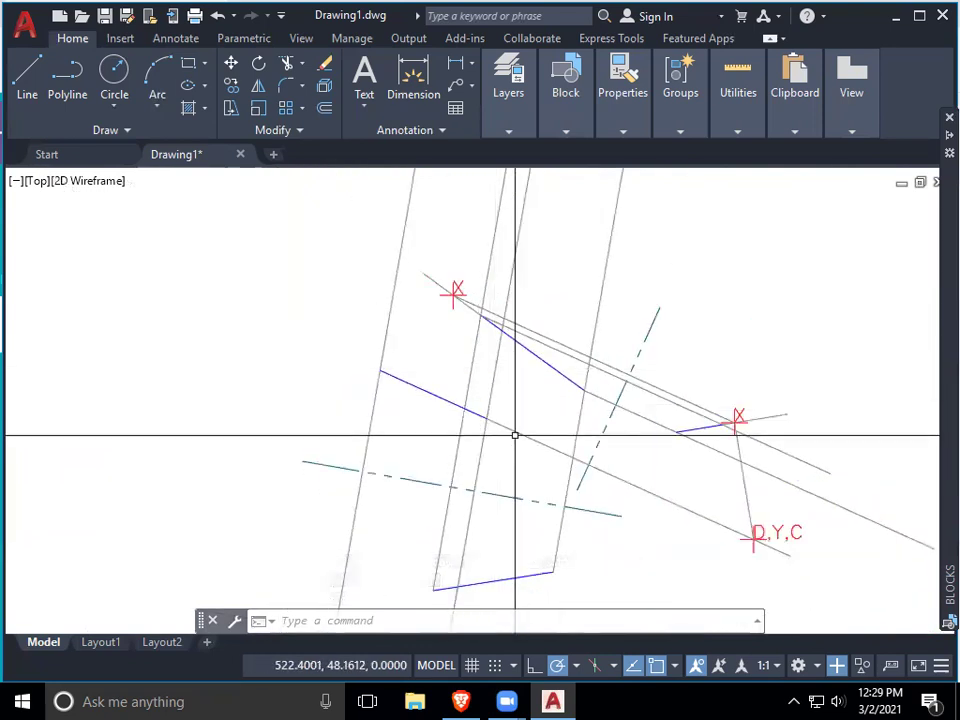
pyautogui.moveTo(515, 435); pyautogui.dragTo(510, 351, button='middle')
pyautogui.scroll(-2, 601, 427)
pyautogui.moveTo(601, 427); pyautogui.dragTo(581, 343, button='middle')
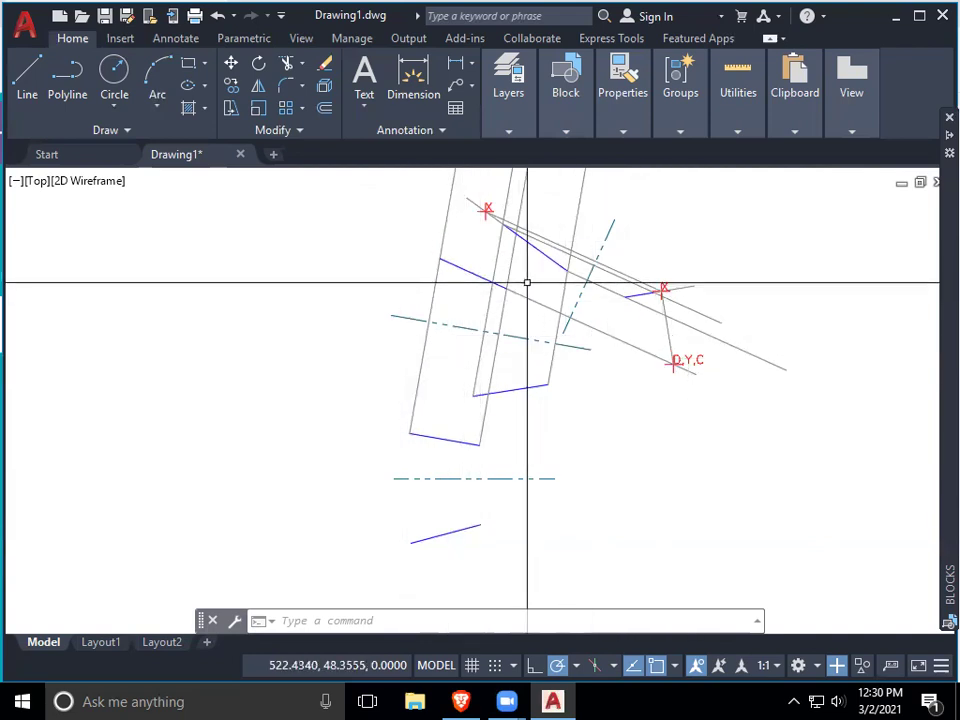
pyautogui.write('l')
pyautogui.press('Return')
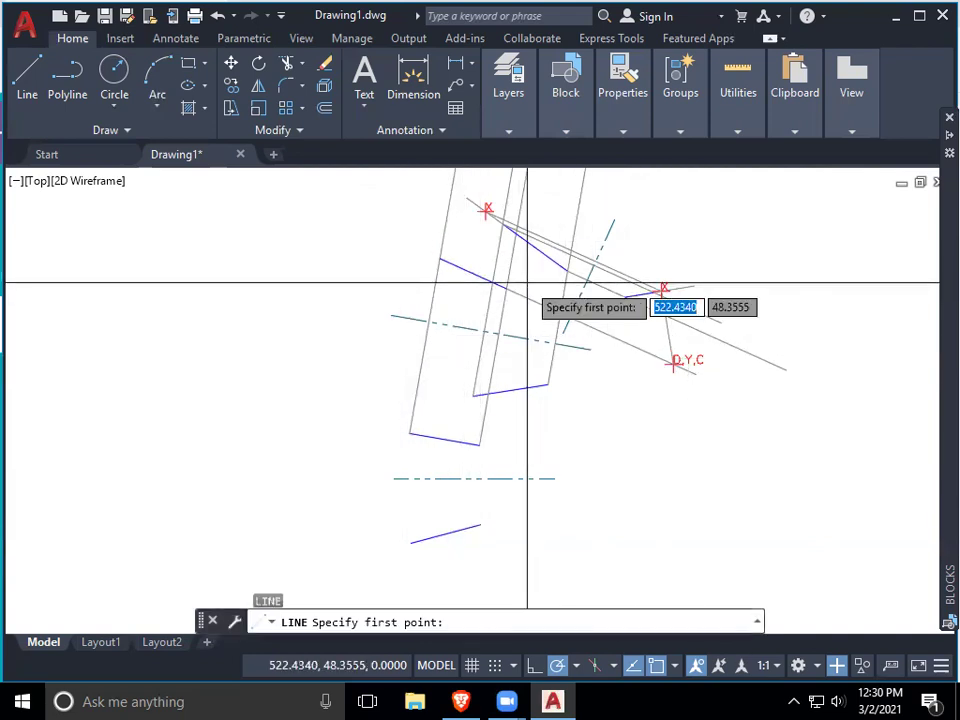
pyautogui.click(486, 210)
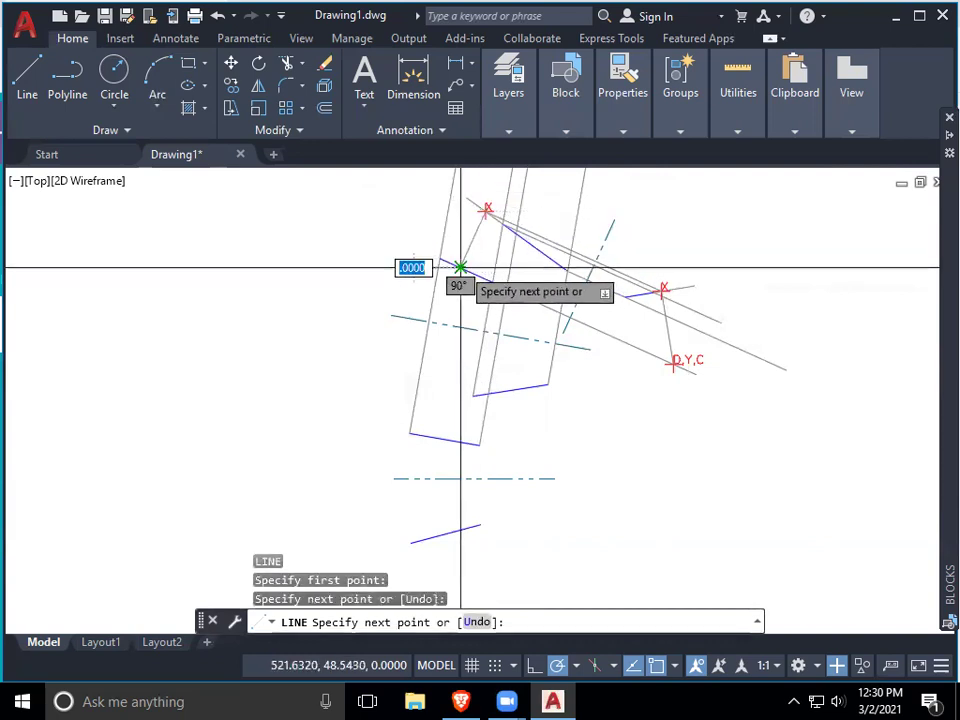
pyautogui.click(497, 345)
pyautogui.press('Return')
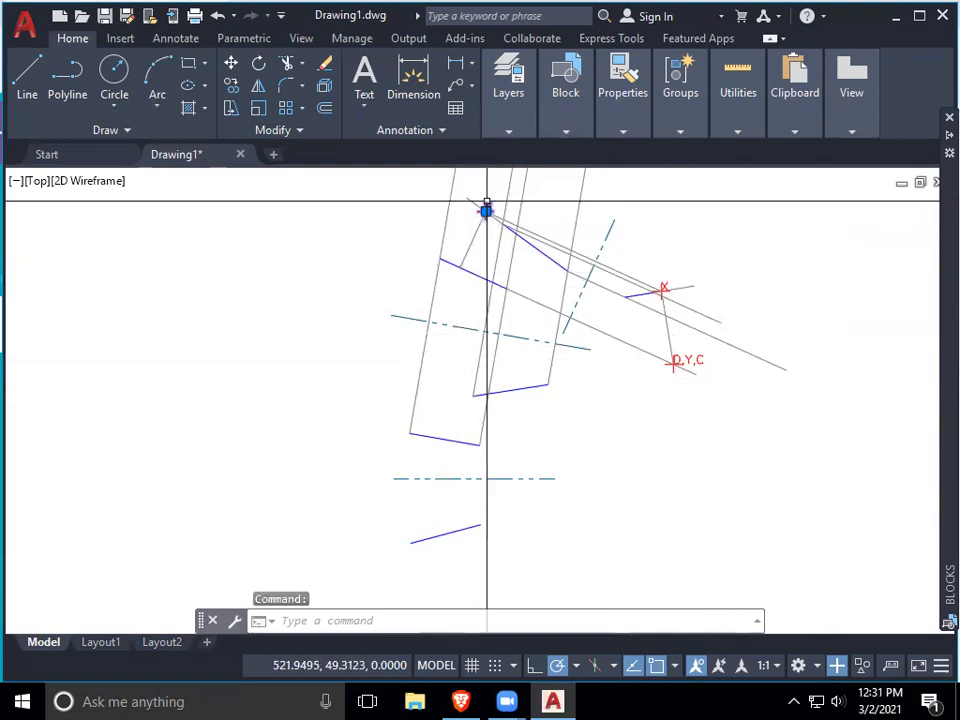
# Step: Copy the X point label to the connector's foot on CD in the first auxiliary view
pyautogui.write('co')
pyautogui.press('Return')
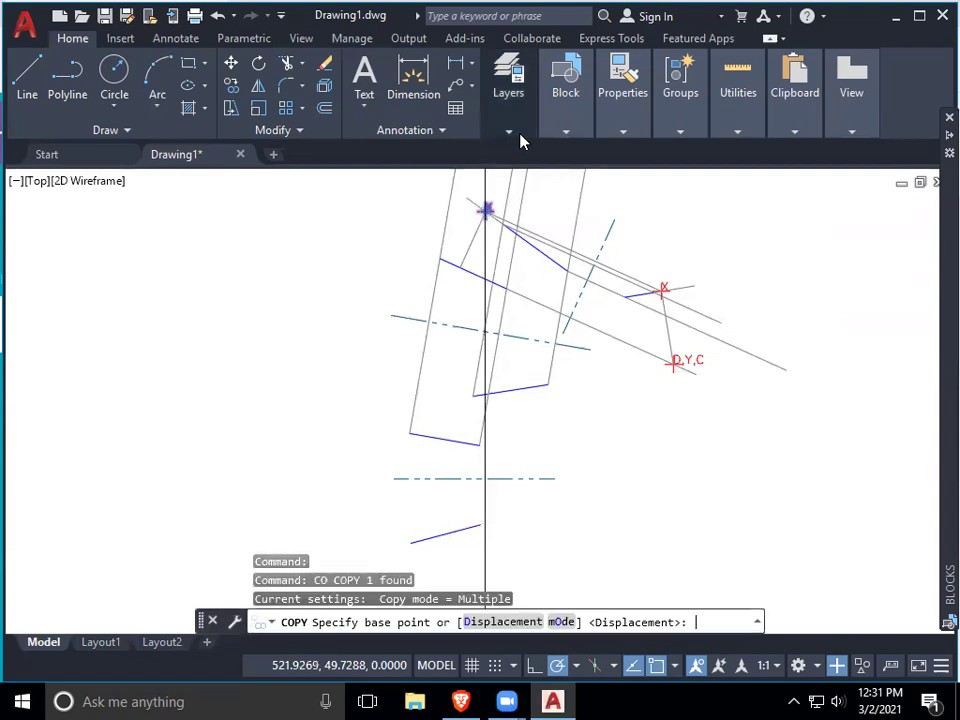
pyautogui.click(518, 134)
pyautogui.scroll(2, 486, 208)
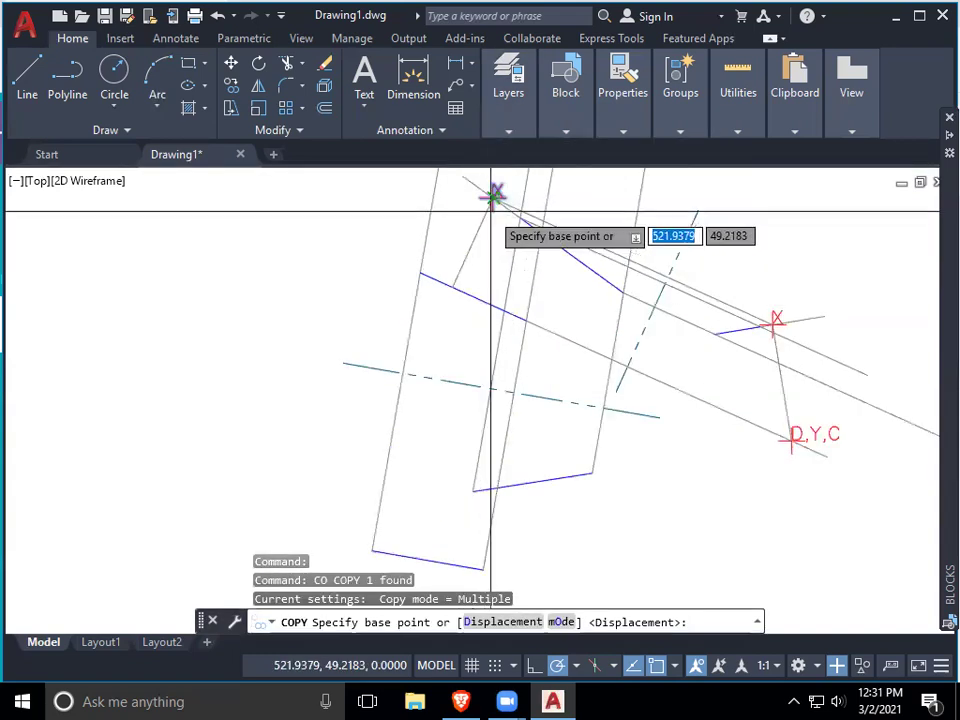
pyautogui.click(494, 191)
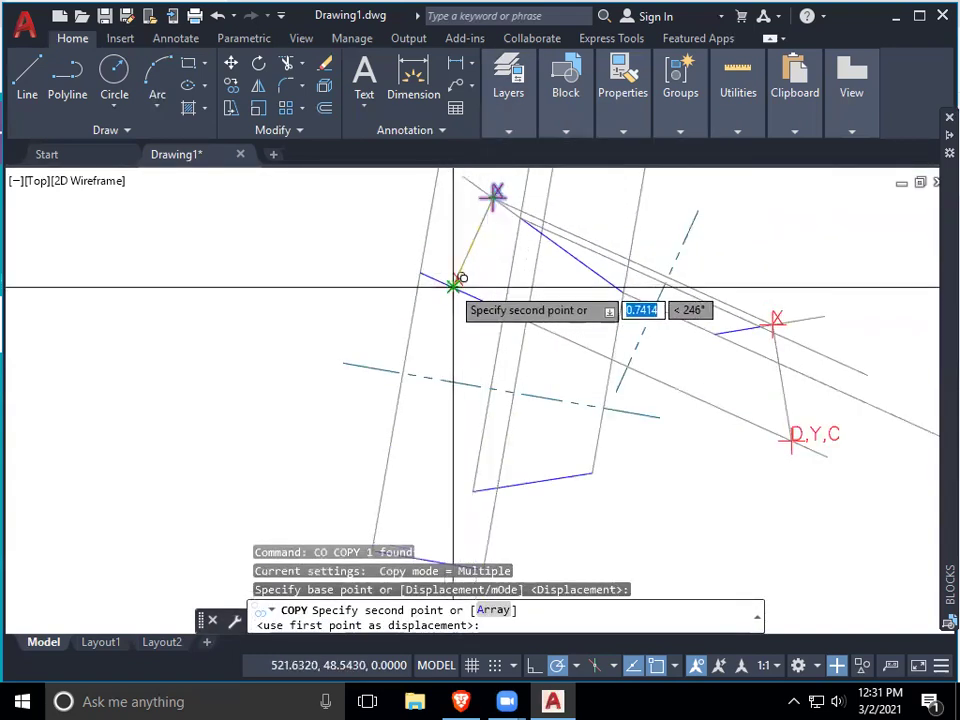
pyautogui.click(454, 286)
pyautogui.press('Return')
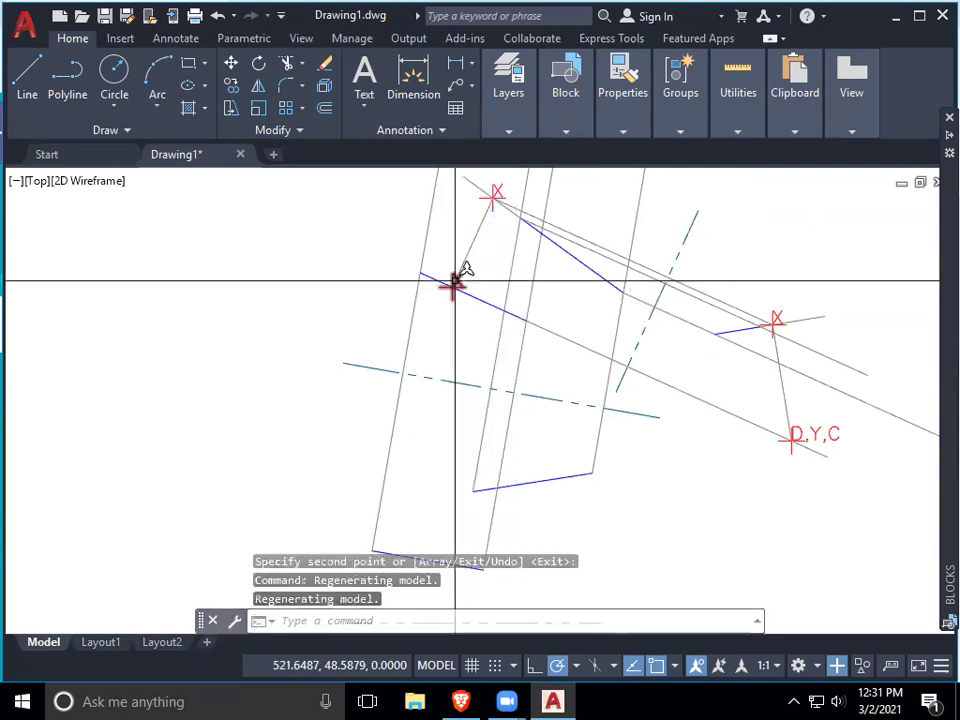
# Step: Change the value of the copied point label on CD to Y
pyautogui.doubleClick(456, 287)
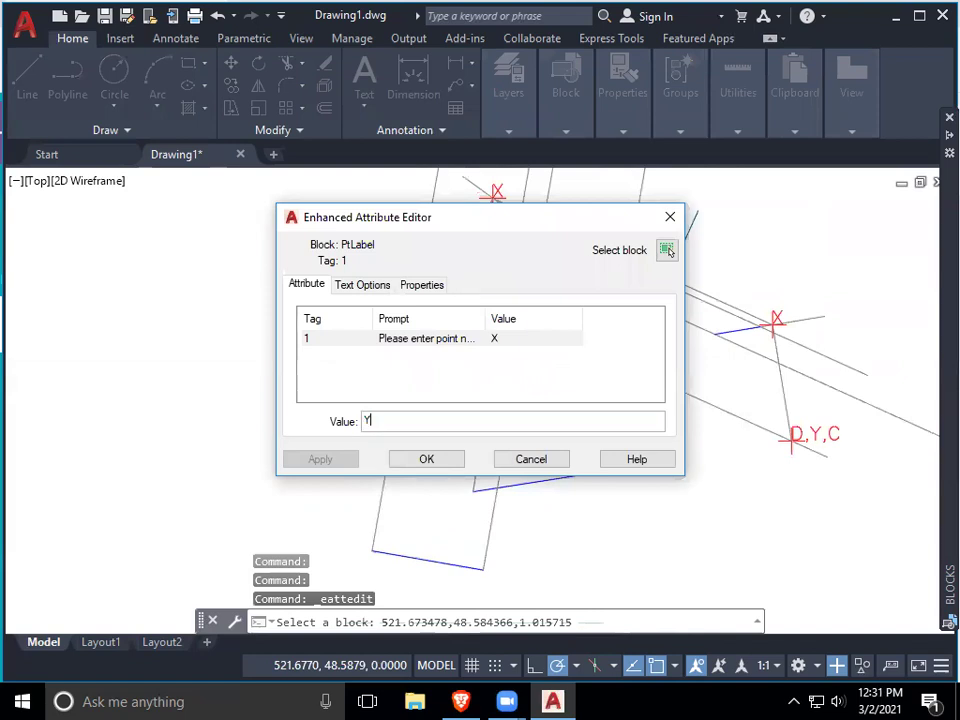
pyautogui.write('Y')
pyautogui.press('Return')
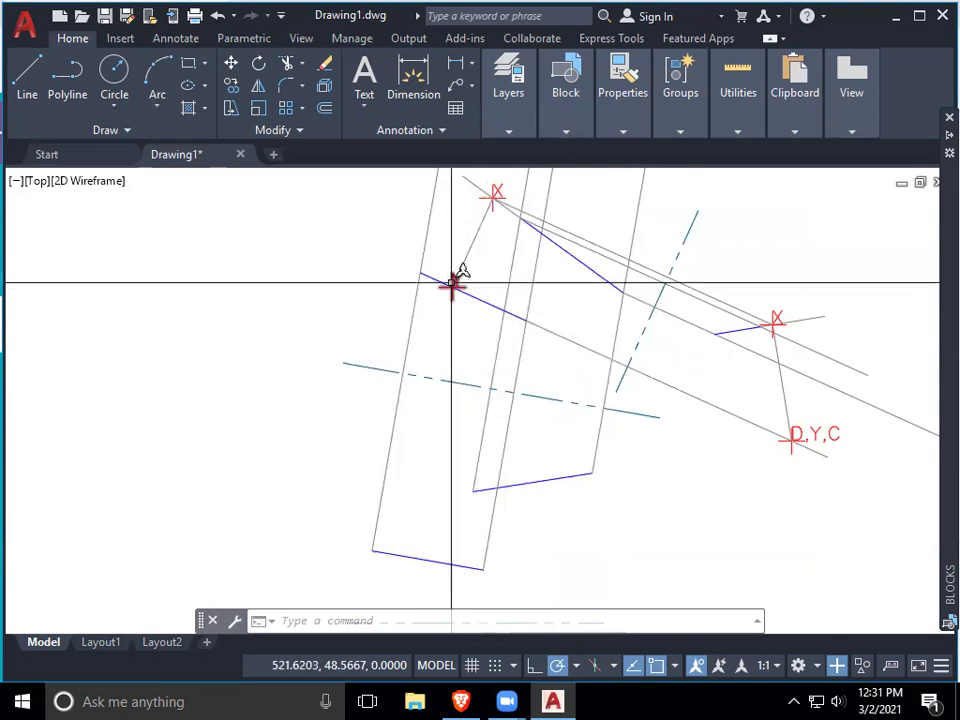
pyautogui.scroll(5, 452, 285)
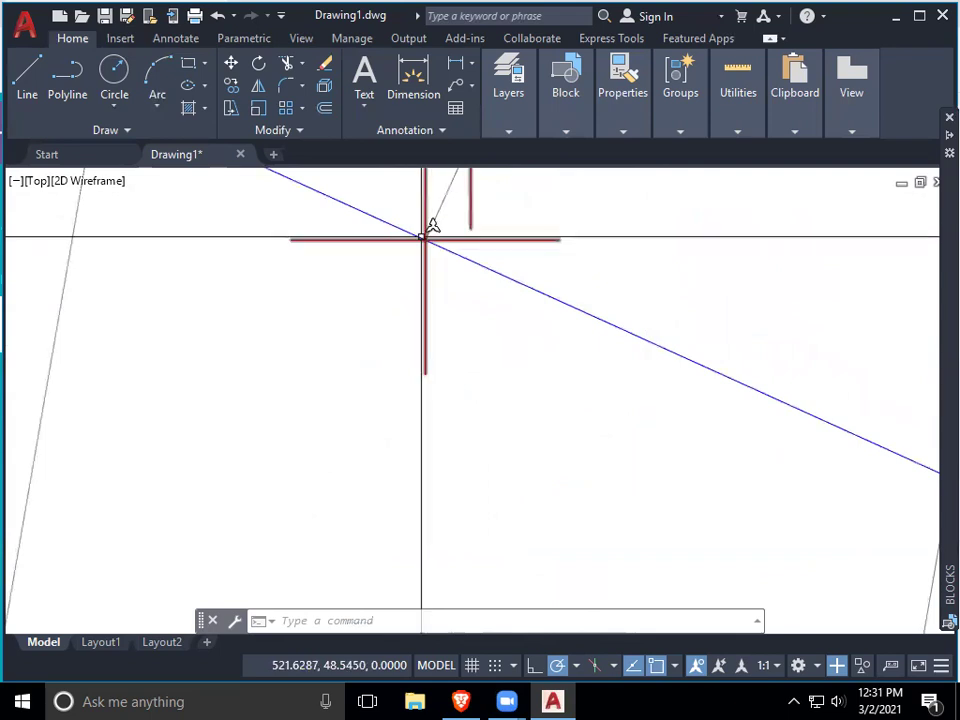
pyautogui.scroll(-7, 514, 268)
pyautogui.scroll(2, 562, 329)
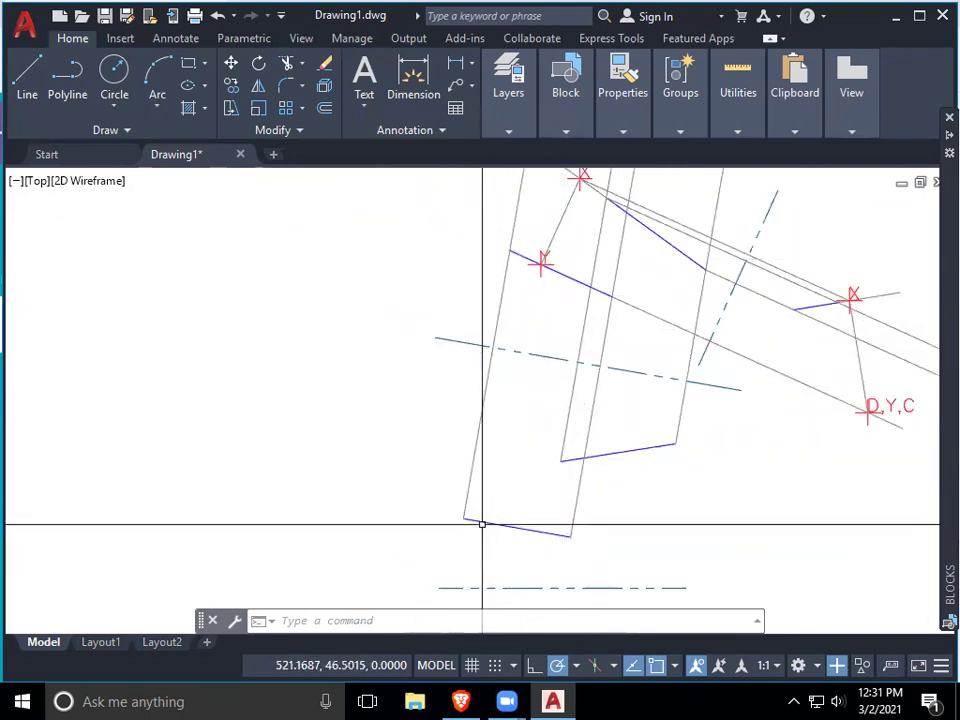
# Step: Draw a projector from Y in the first auxiliary view, perpendicular to the fold line and running past CD in the top view
pyautogui.scroll(-2, 500, 498)
pyautogui.moveTo(499, 491)
pyautogui.mouseDown(button='middle')
pyautogui.moveTo(482, 367)
pyautogui.moveTo(484, 471)
pyautogui.mouseUp(button='middle')
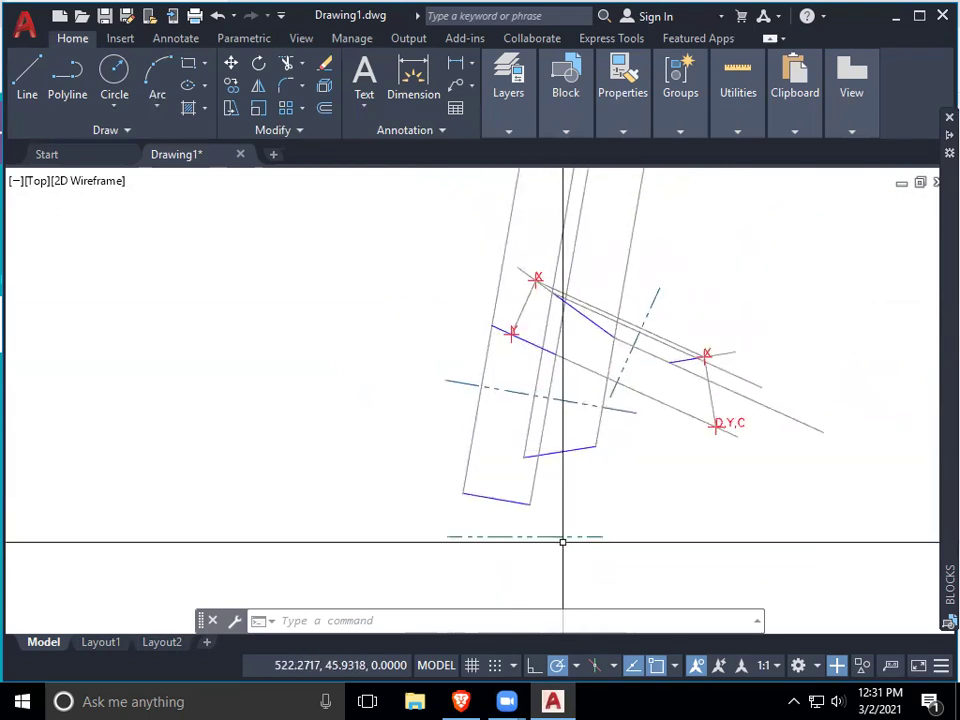
pyautogui.scroll(-2, 595, 538)
pyautogui.moveTo(574, 523); pyautogui.dragTo(527, 384, button='middle')
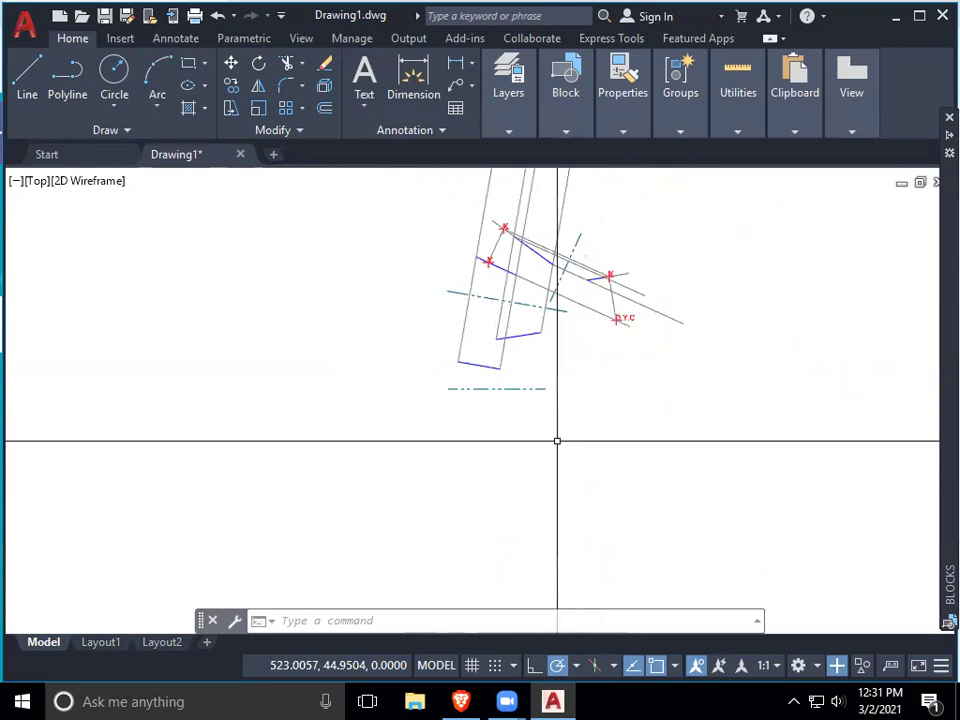
pyautogui.scroll(5, 505, 436)
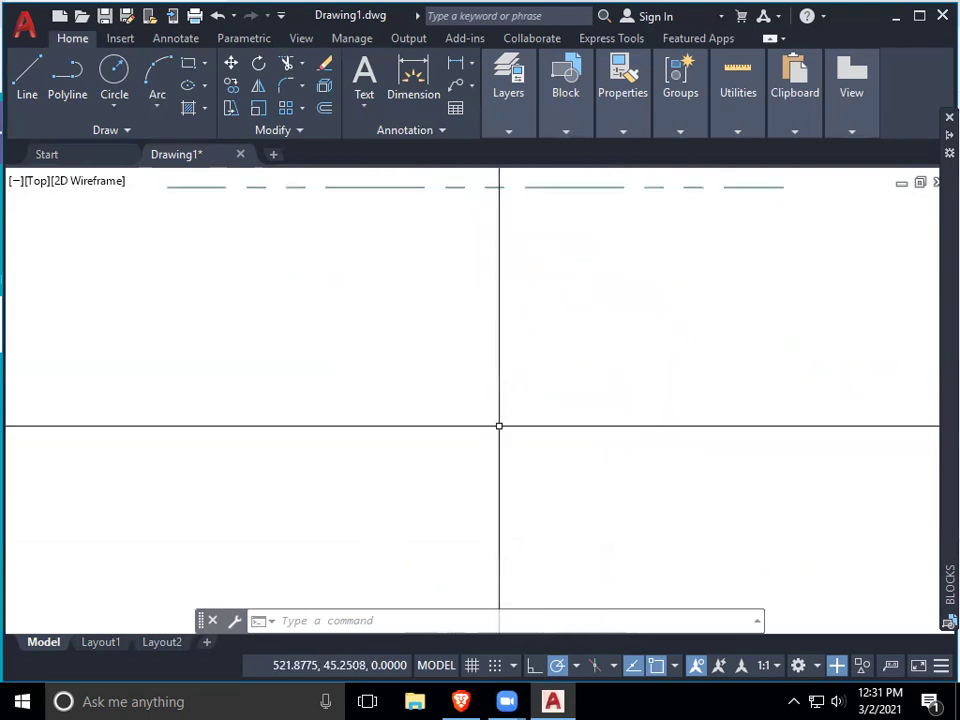
pyautogui.scroll(-5, 520, 440)
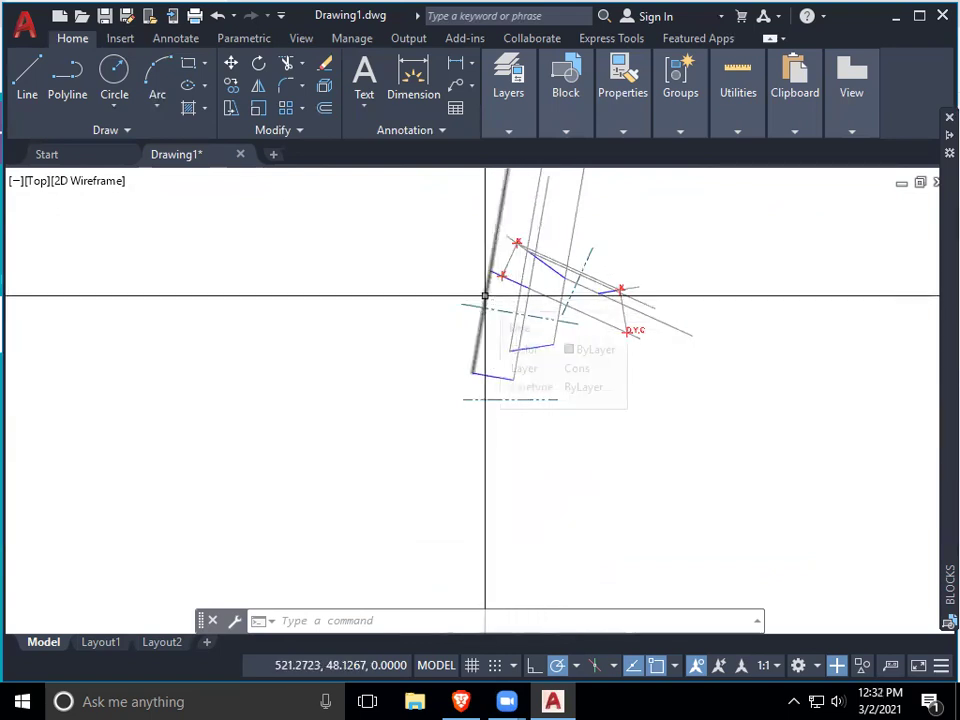
pyautogui.press('Return')
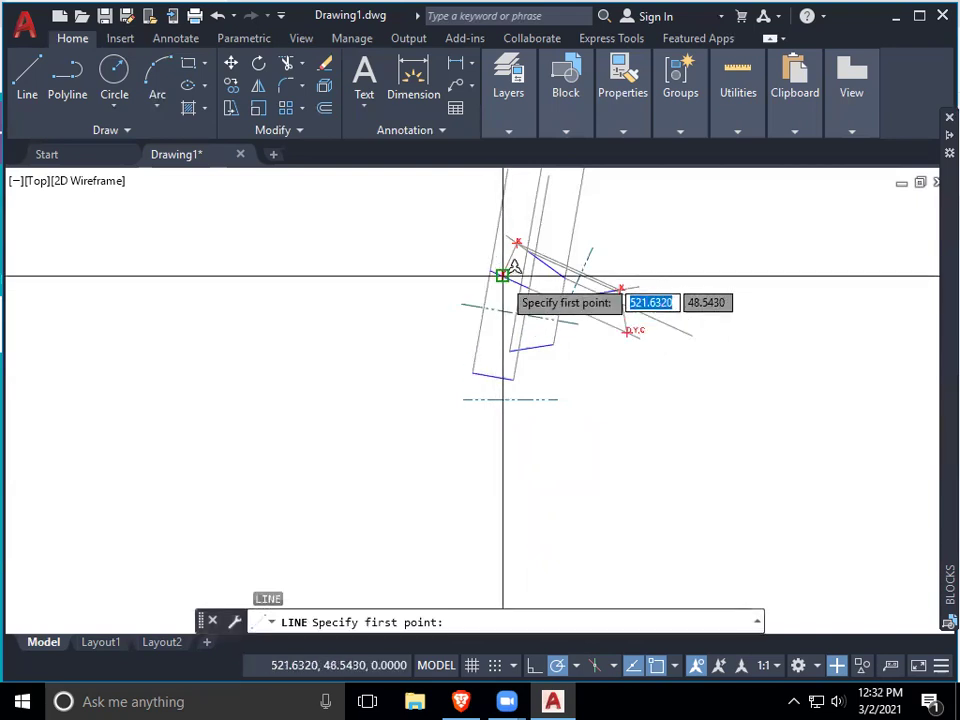
pyautogui.scroll(3, 497, 302)
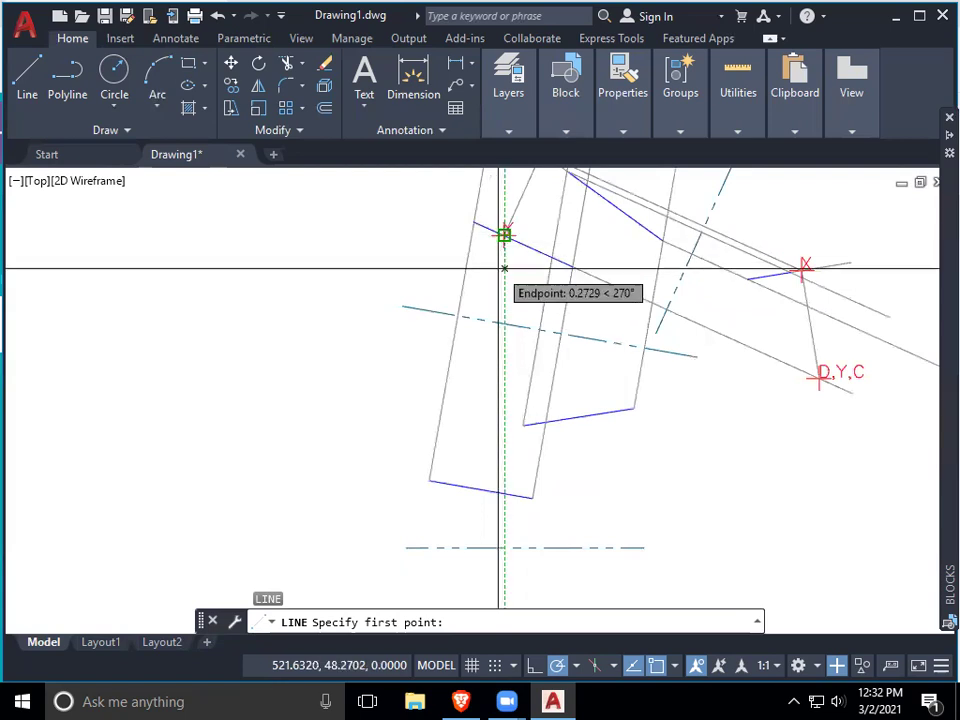
pyautogui.click(504, 235)
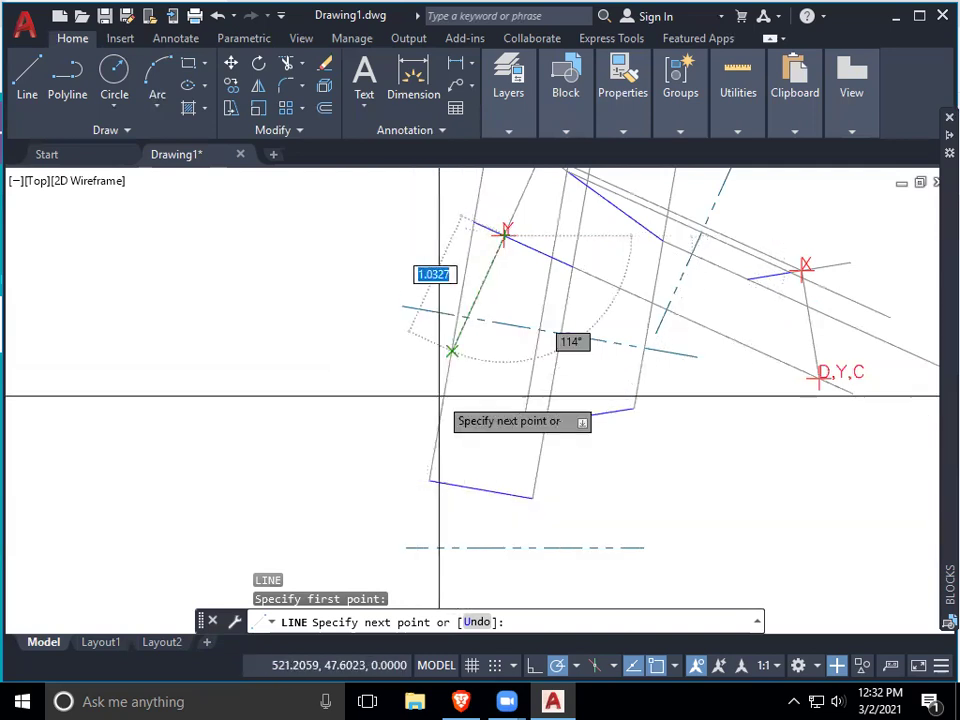
pyautogui.click(455, 520)
pyautogui.press('Return')
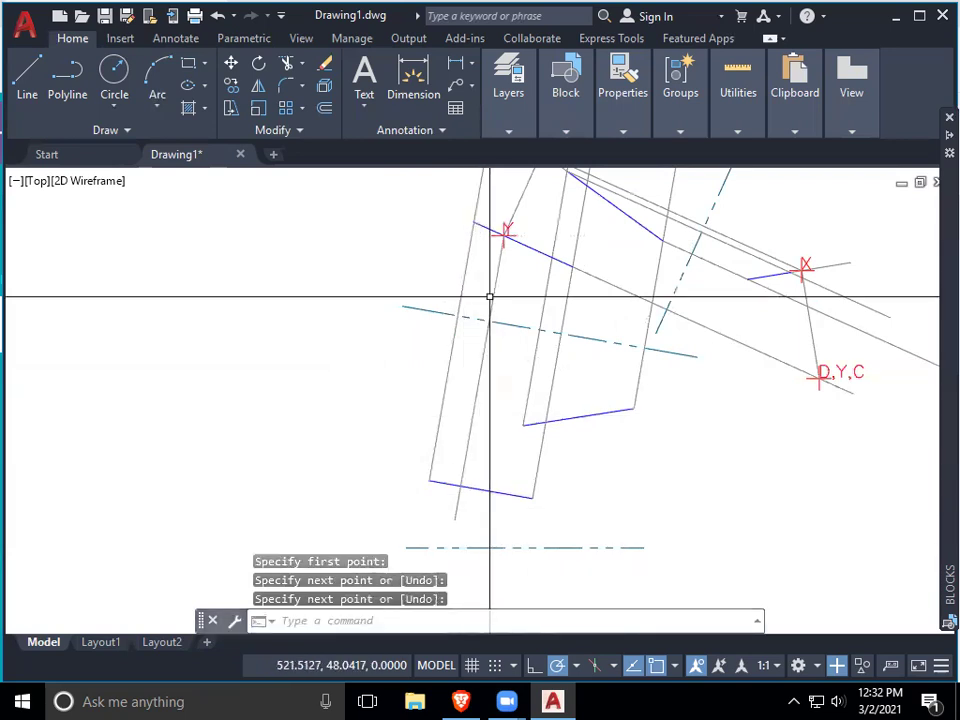
pyautogui.write('c')
pyautogui.press('Return')
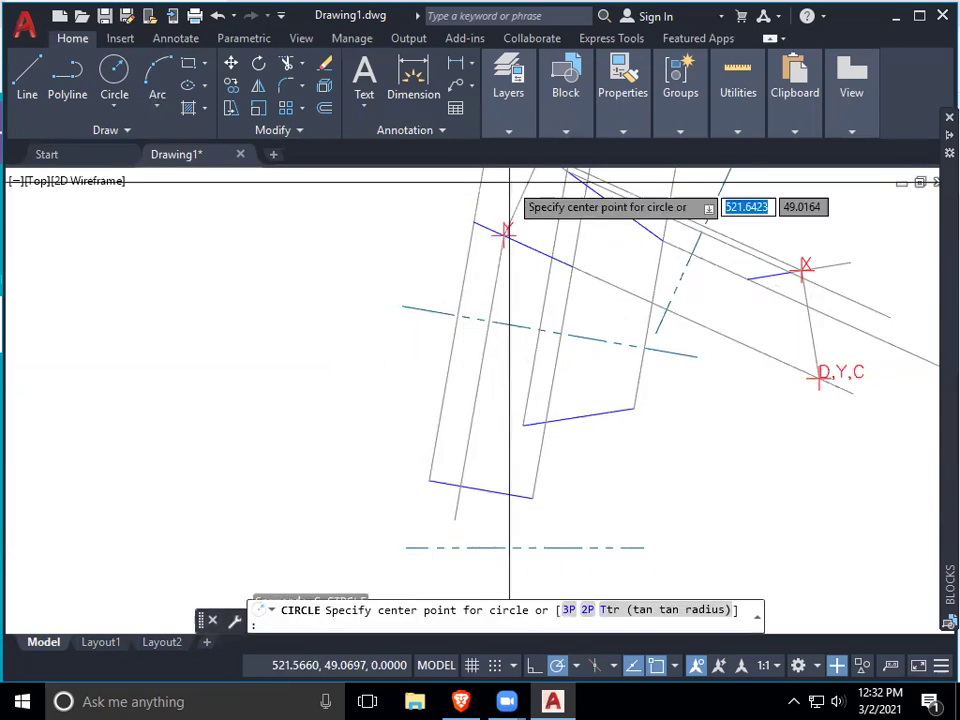
pyautogui.click(504, 235)
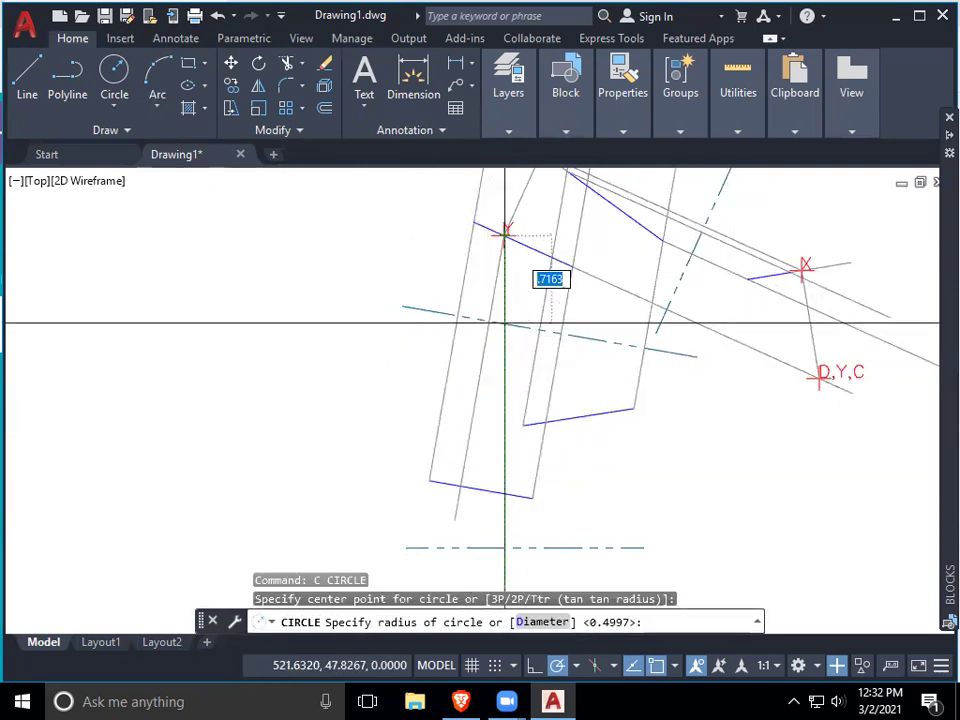
pyautogui.press('Escape')
# Step: Copy the Y point label from the first auxiliary view to a spot beside the new projector near CD in the top view
pyautogui.click(498, 237)
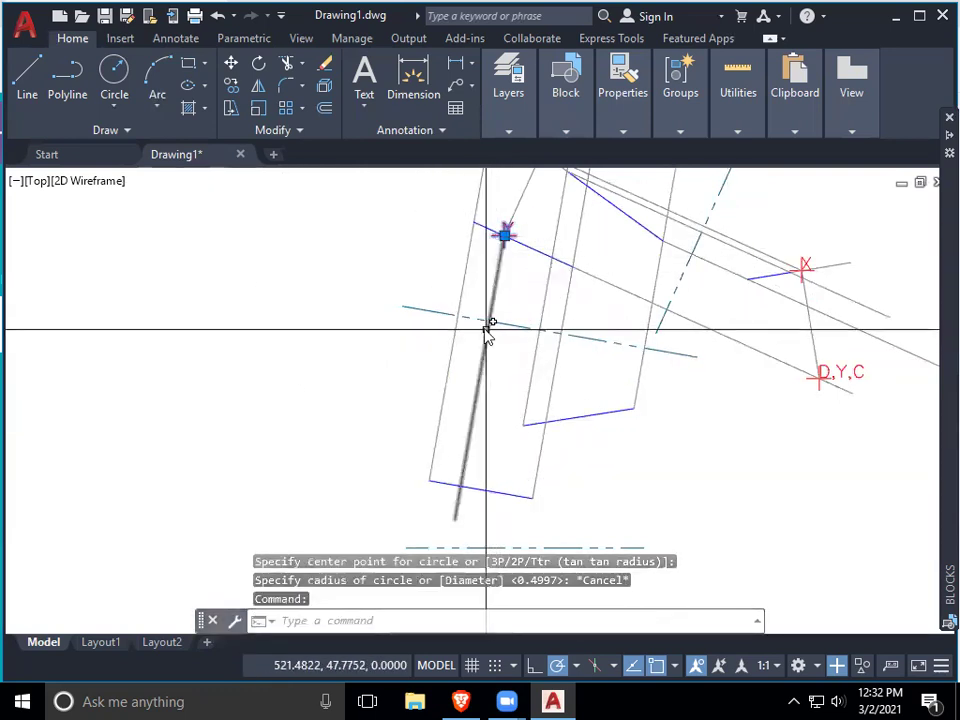
pyautogui.press('Return')
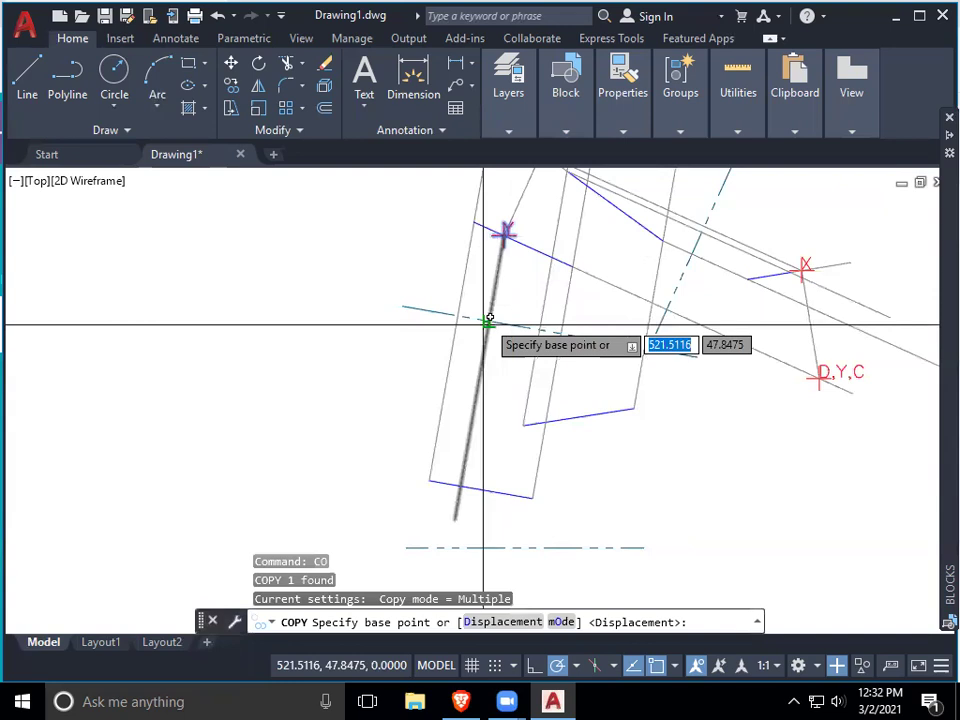
pyautogui.click(505, 236)
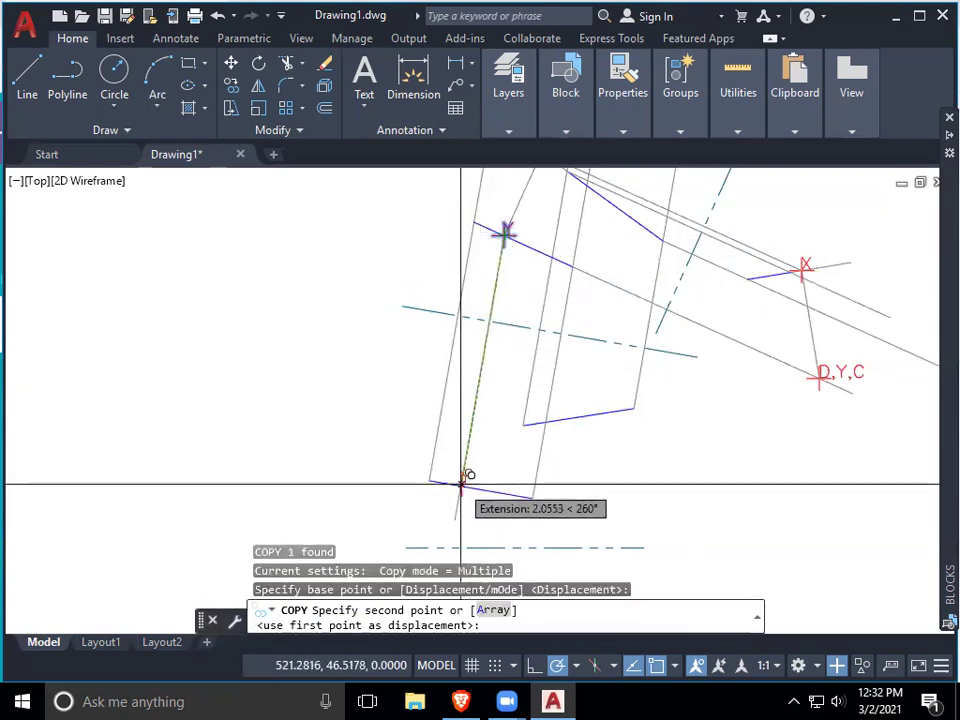
pyautogui.scroll(4, 463, 491)
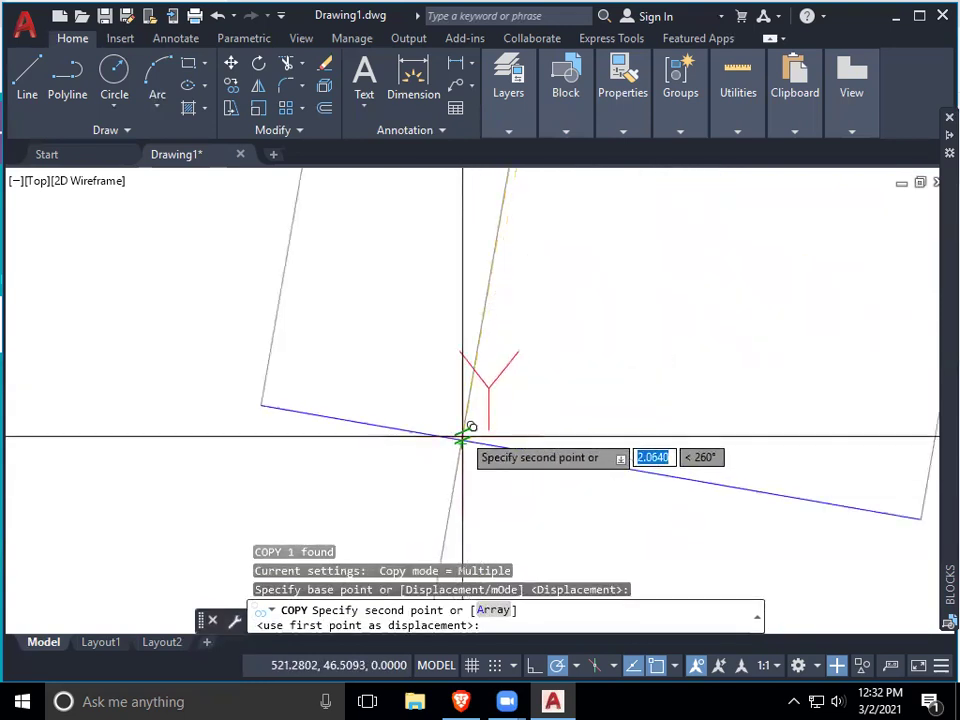
pyautogui.click(637, 368)
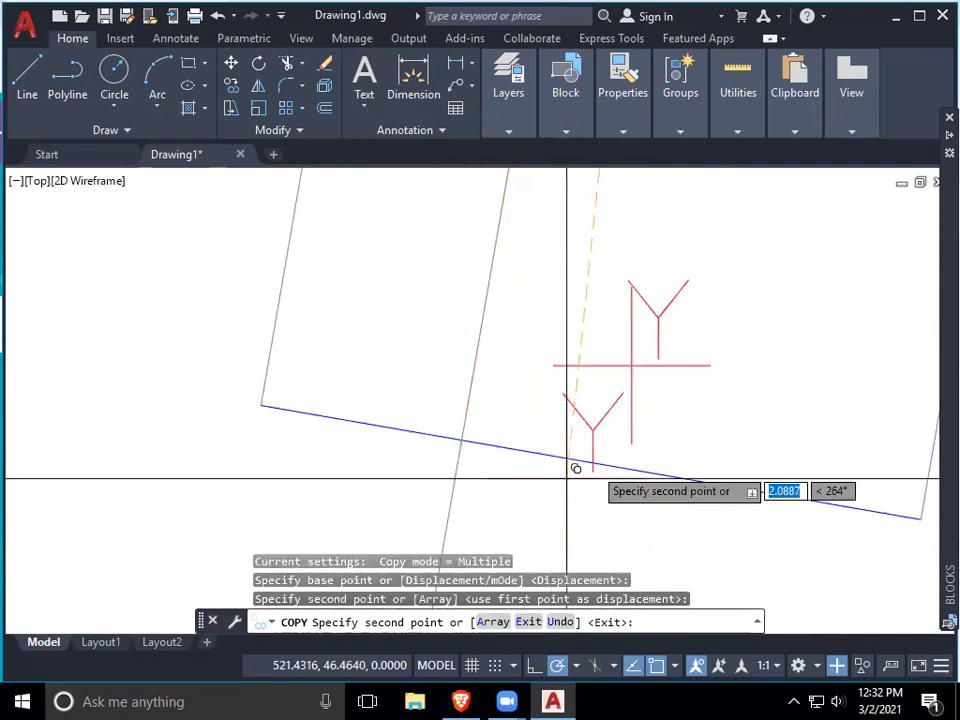
pyautogui.press('Return')
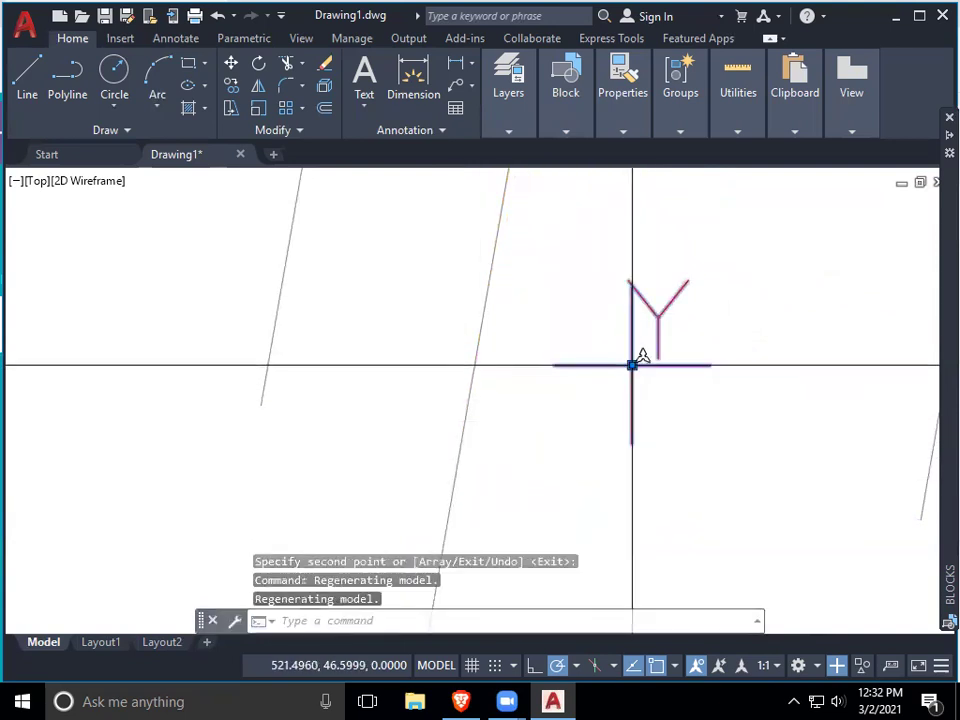
pyautogui.click(631, 365)
pyautogui.scroll(-5, 495, 428)
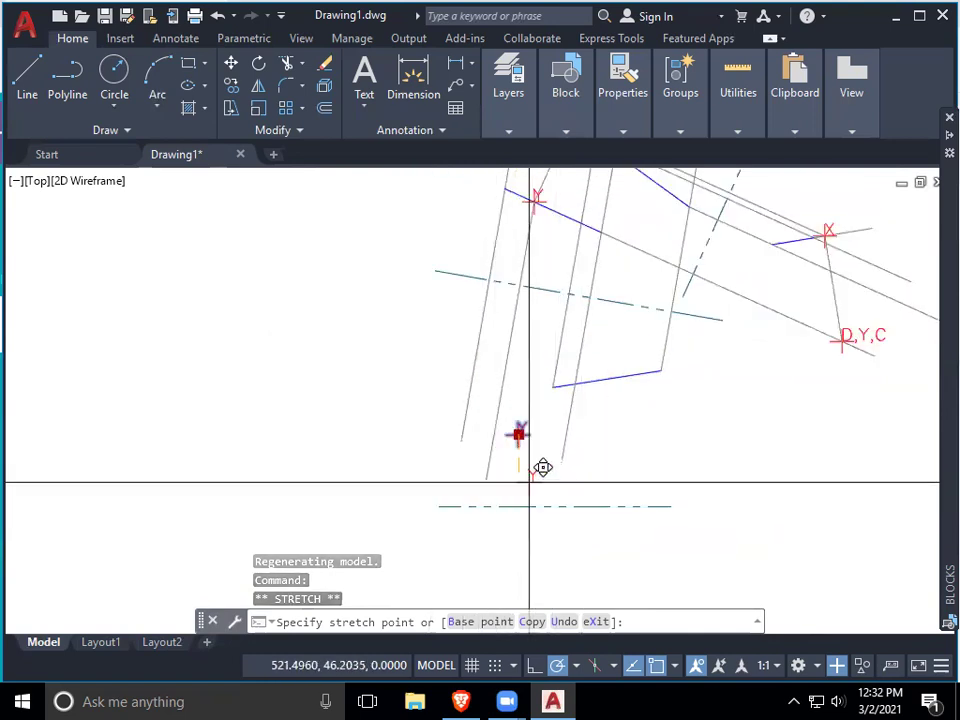
pyautogui.press('Escape')
# Step: Move the copied Y point label onto the intersection of the projector and CD in the top view
pyautogui.scroll(-4, 506, 469)
pyautogui.middleClick(513, 469)
pyautogui.middleClick(513, 469)
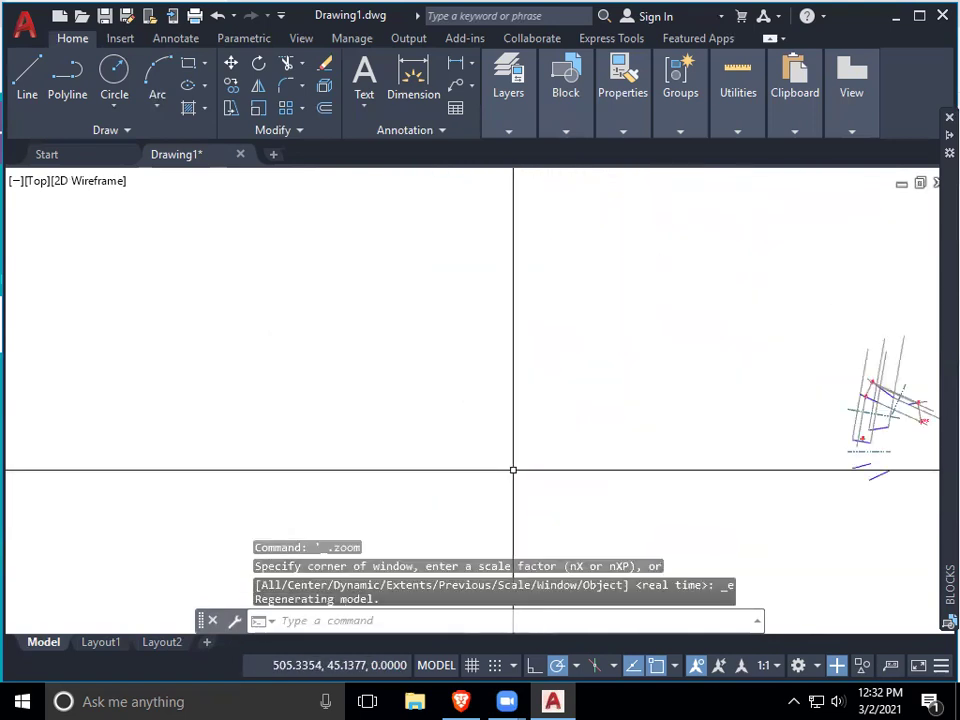
pyautogui.moveTo(827, 452); pyautogui.dragTo(381, 439, button='middle')
pyautogui.scroll(2, 416, 444)
pyautogui.scroll(8, 416, 444)
pyautogui.click(436, 275)
pyautogui.click(433, 275)
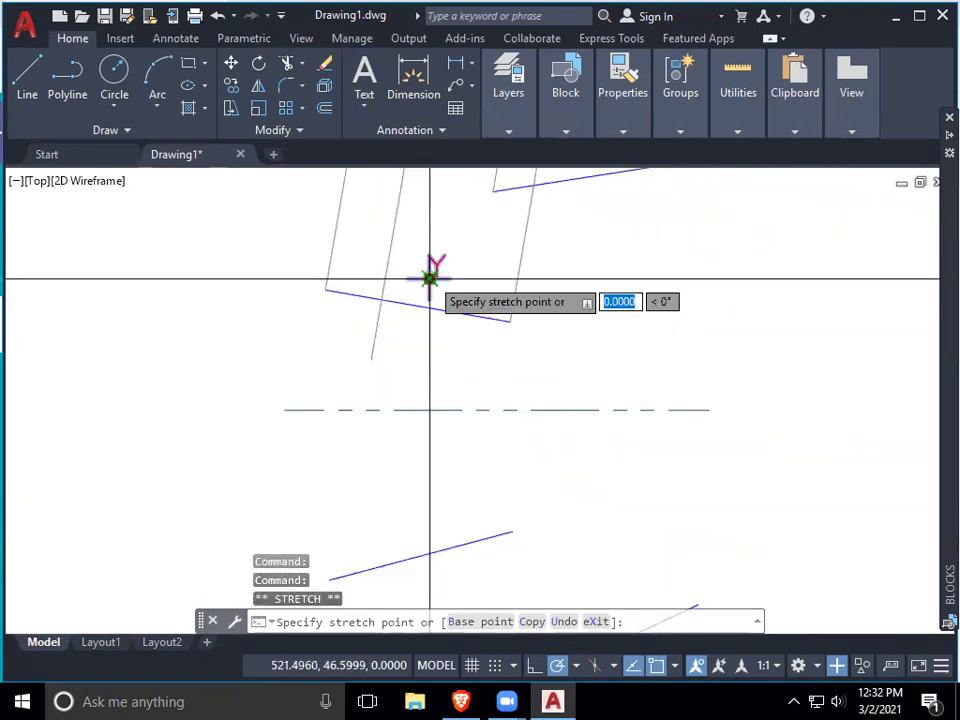
pyautogui.click(381, 299)
pyautogui.press('Escape')
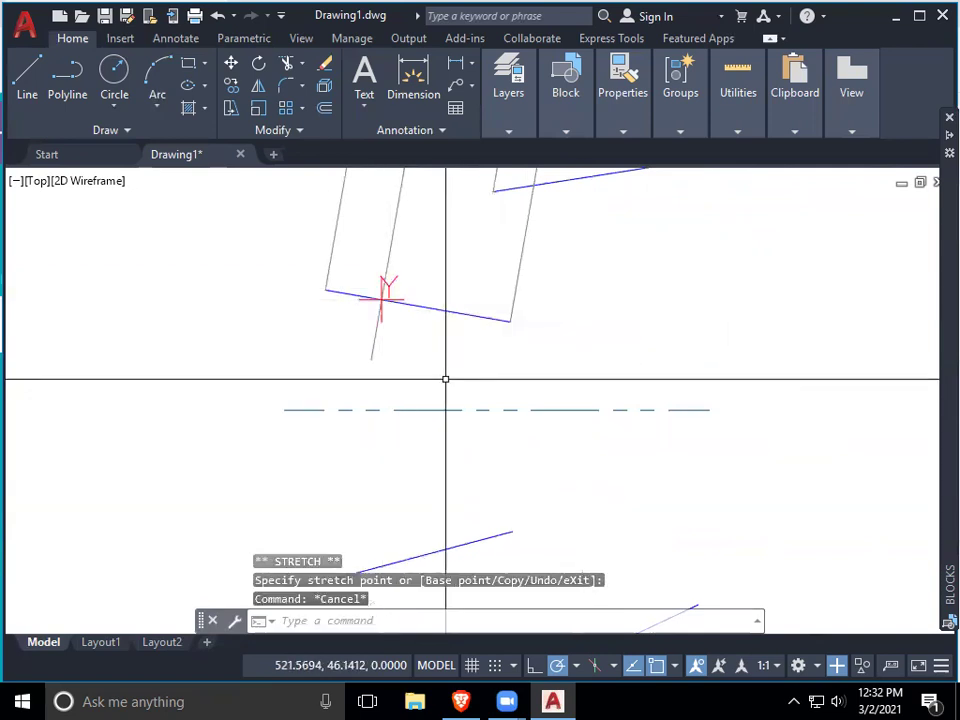
# Step: Copy the Y point label from the top view straight down onto line CD in the front view
pyautogui.scroll(-2, 455, 388)
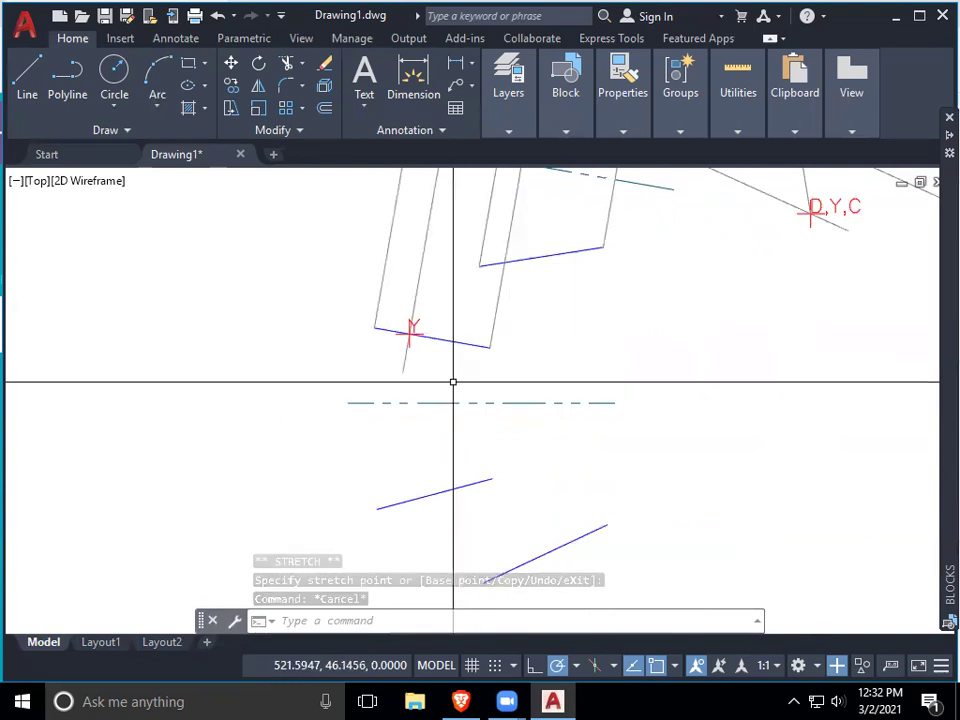
pyautogui.moveTo(735, 364)
pyautogui.mouseDown(button='middle')
pyautogui.moveTo(696, 480)
pyautogui.moveTo(695, 540)
pyautogui.mouseUp(button='middle')
pyautogui.scroll(-2, 705, 490)
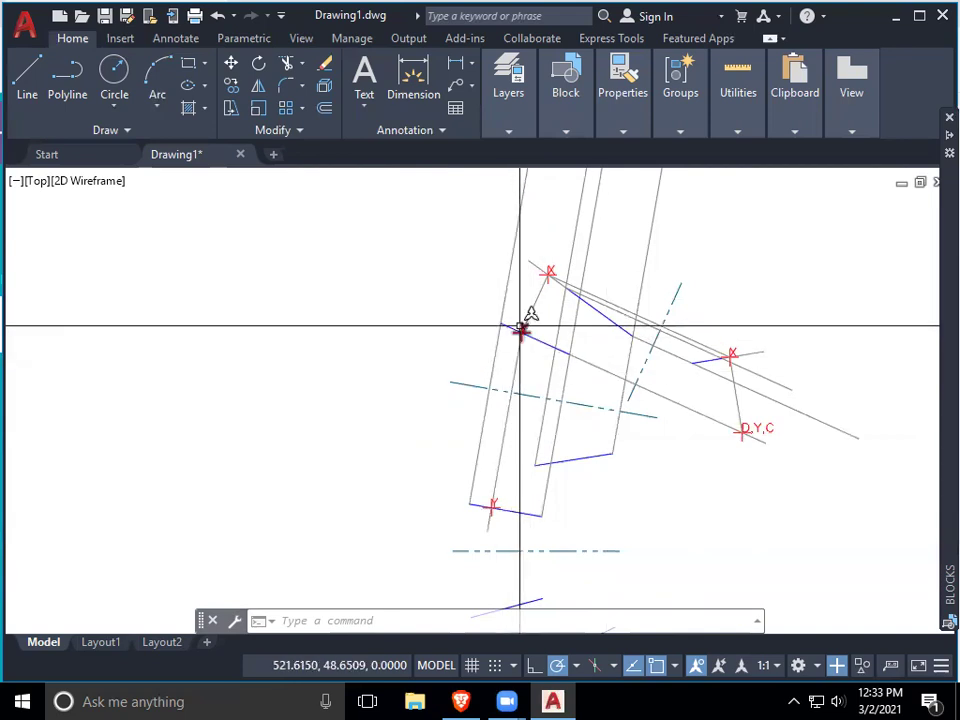
pyautogui.moveTo(510, 510); pyautogui.dragTo(500, 332, button='middle')
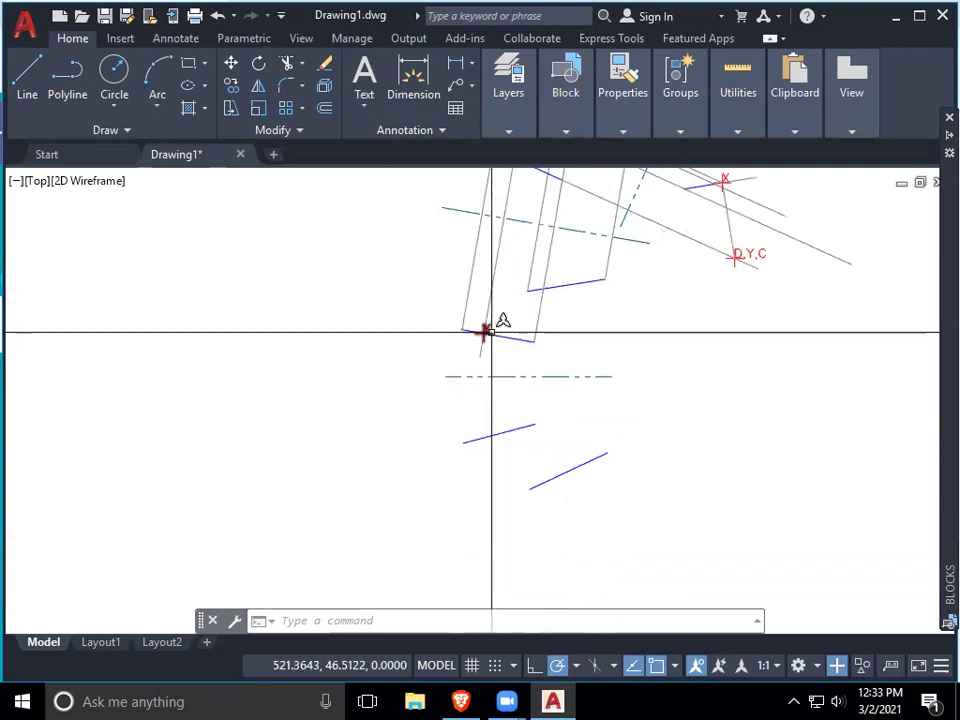
pyautogui.write('co')
pyautogui.press('Return')
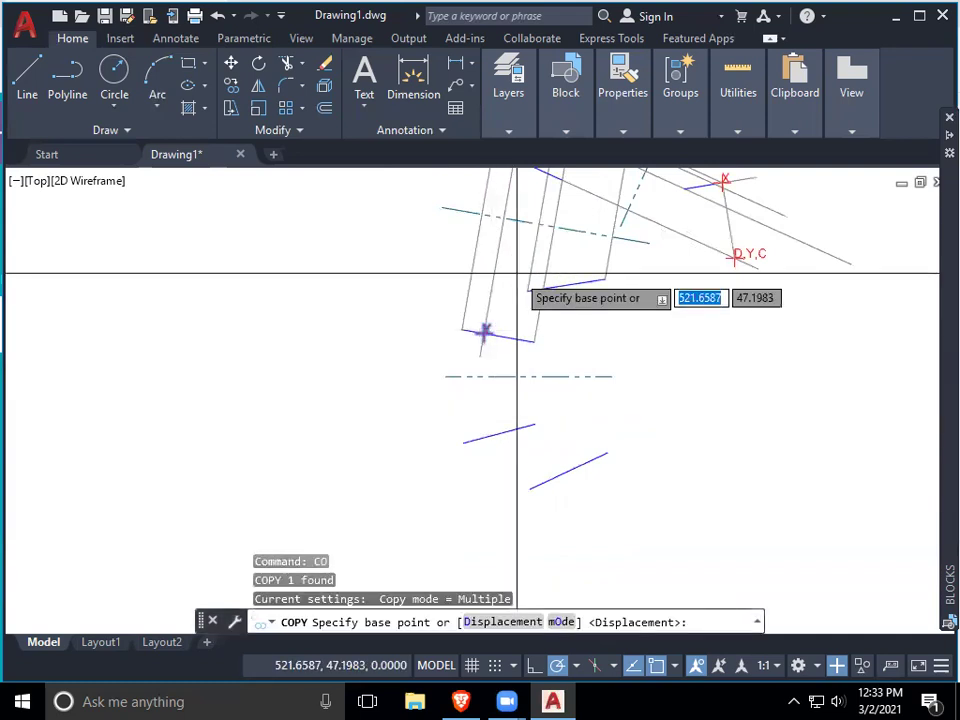
pyautogui.click(484, 332)
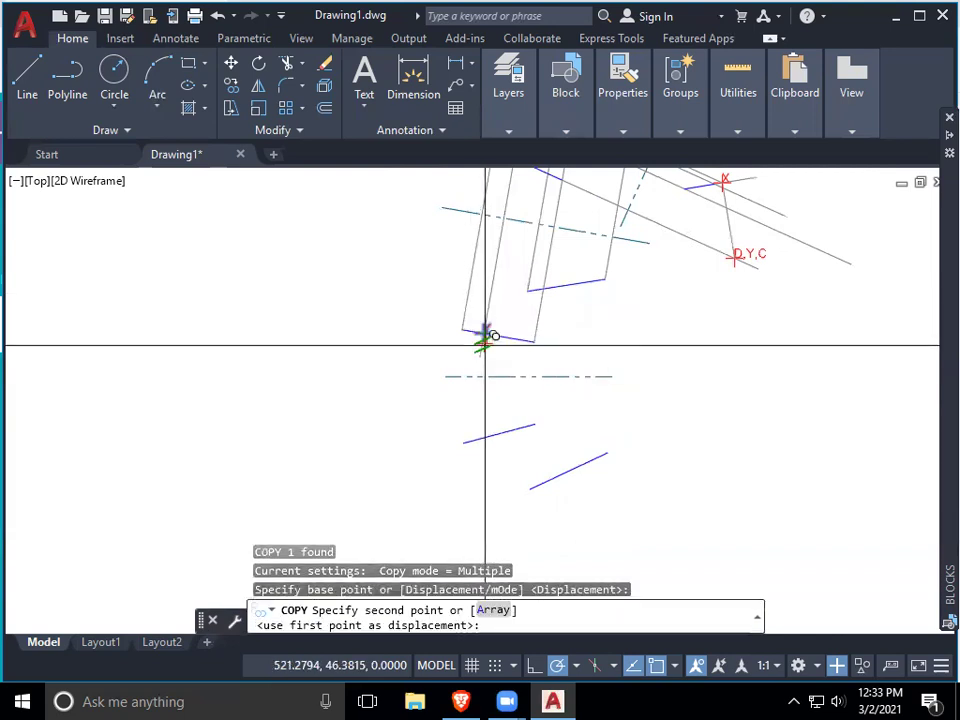
pyautogui.click(484, 436)
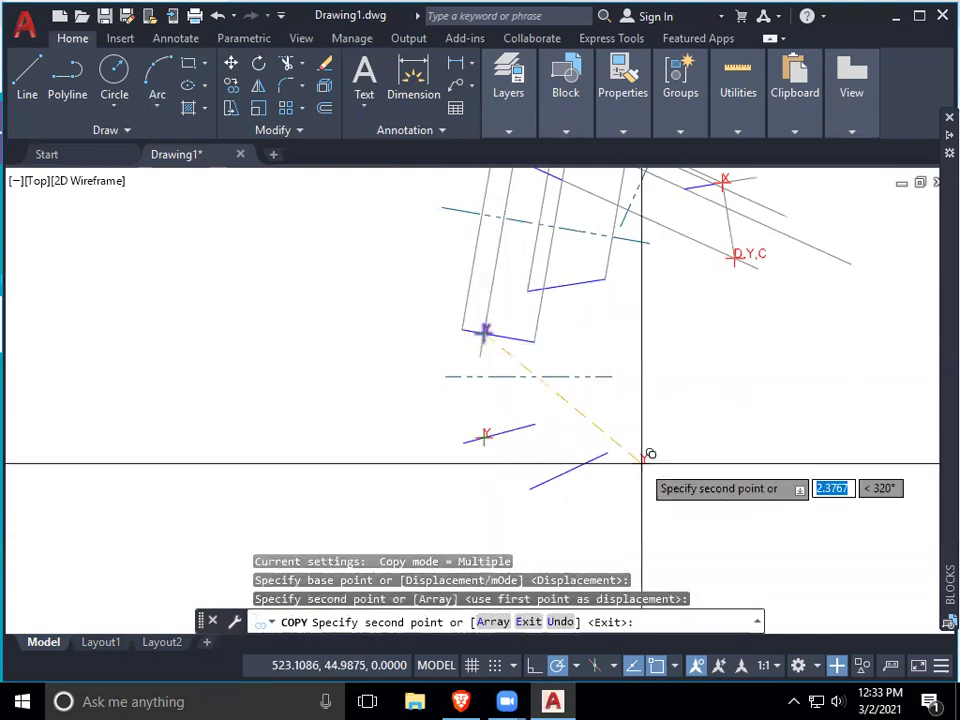
pyautogui.press('Return')
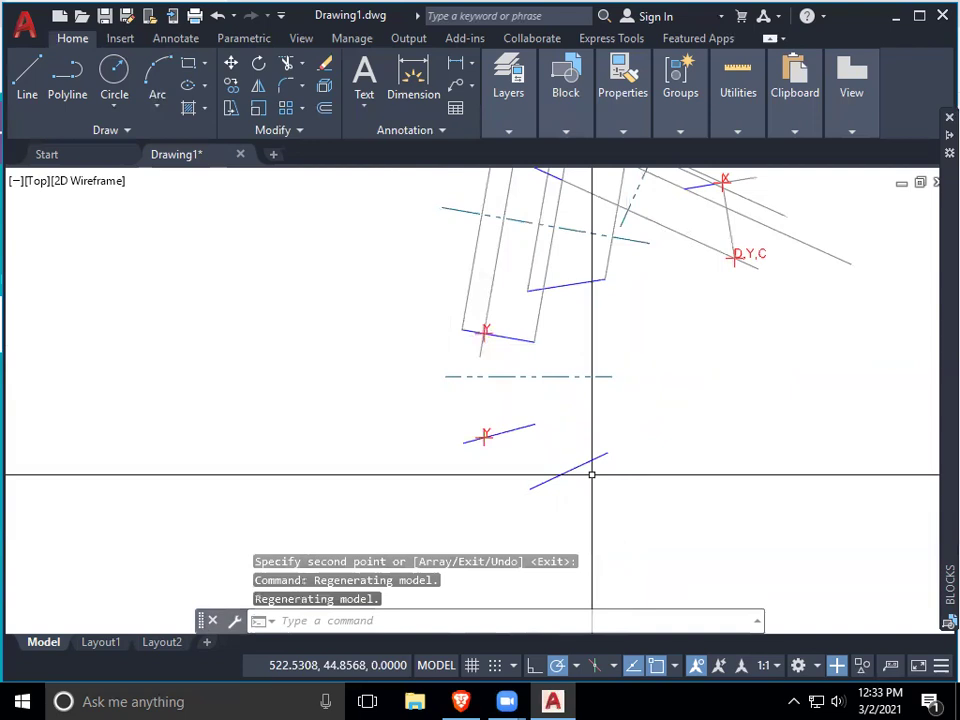
# Step: Draw a projector from X in the first auxiliary view, perpendicular to the fold line and reaching past AB's level in the top view
pyautogui.moveTo(630, 392); pyautogui.dragTo(625, 422, button='middle')
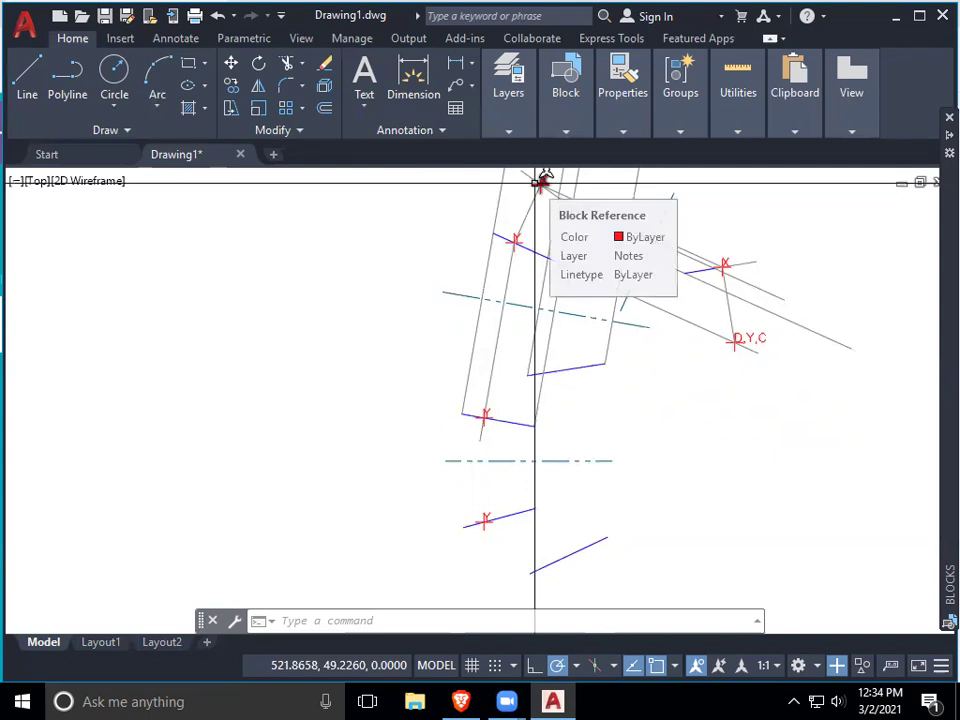
pyautogui.press('Return')
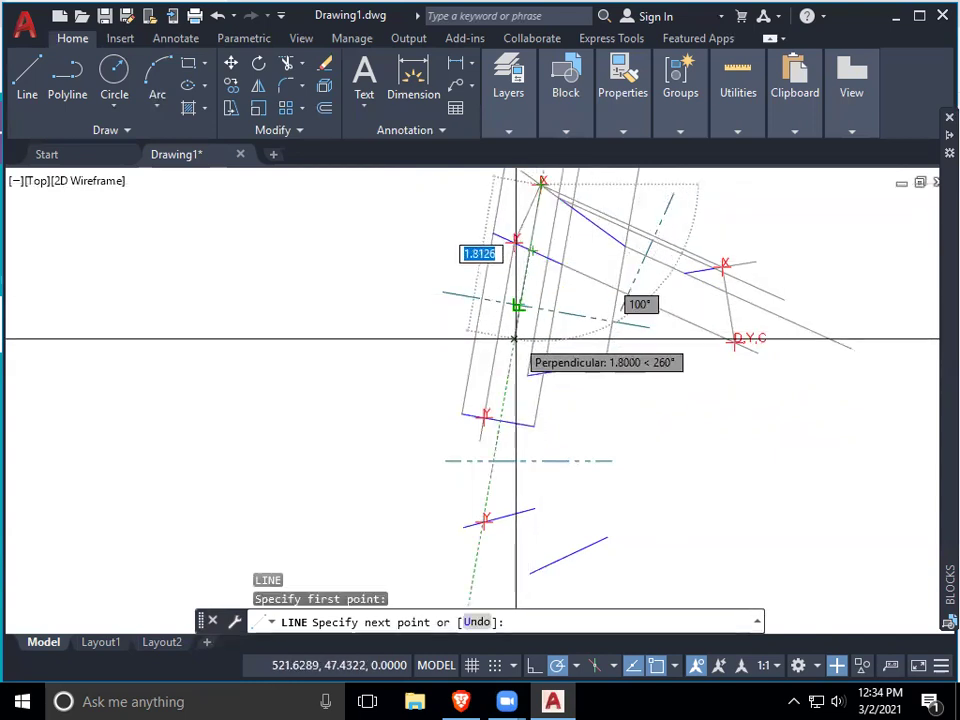
pyautogui.click(502, 402)
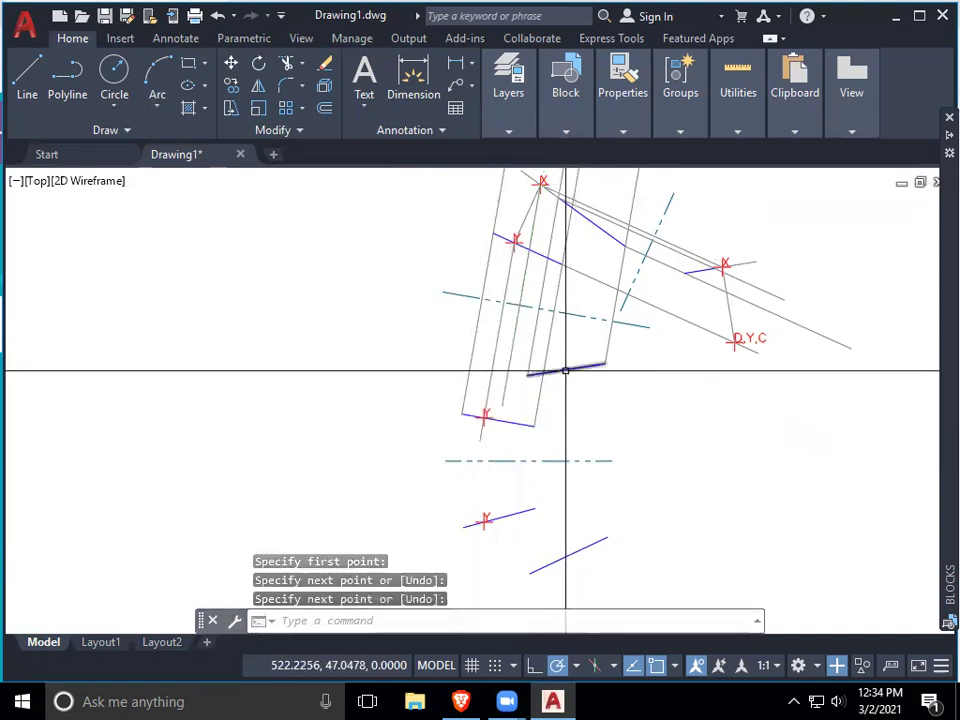
# Step: Draw a construction line extending AB in the top view from its nearer endpoint across the X projector
pyautogui.press('Return')
pyautogui.click(527, 376)
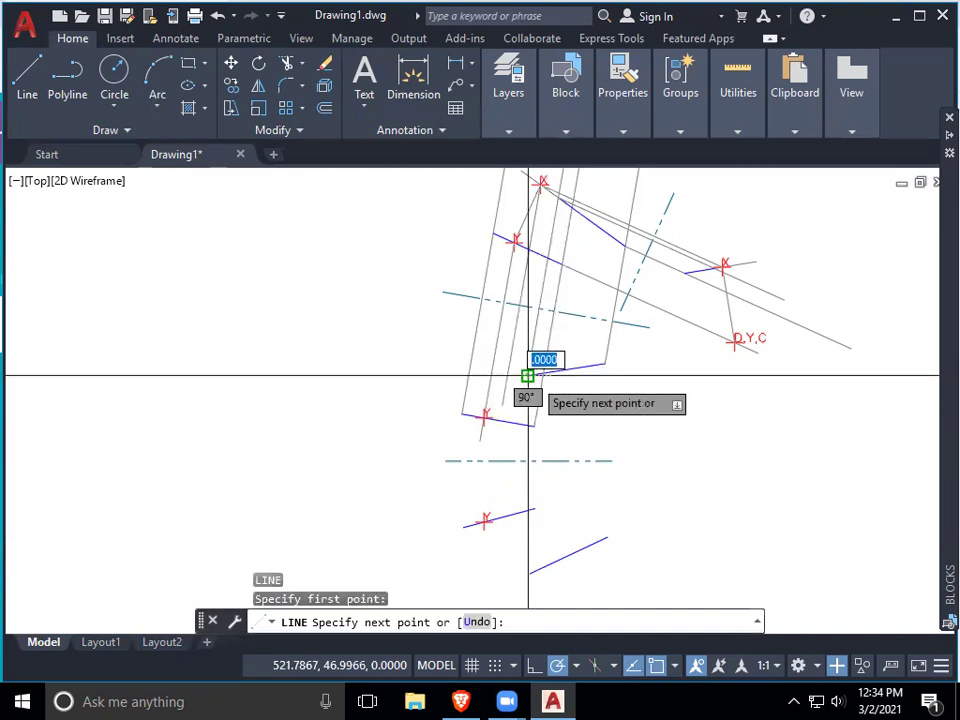
pyautogui.scroll(5, 530, 376)
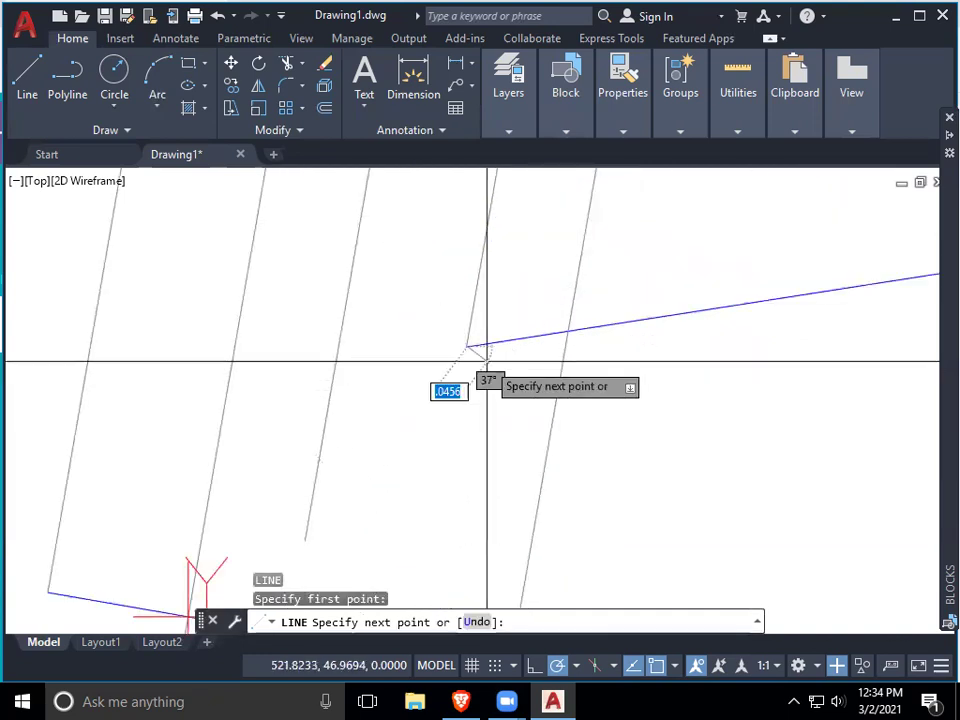
pyautogui.click(258, 379)
pyautogui.press('Return')
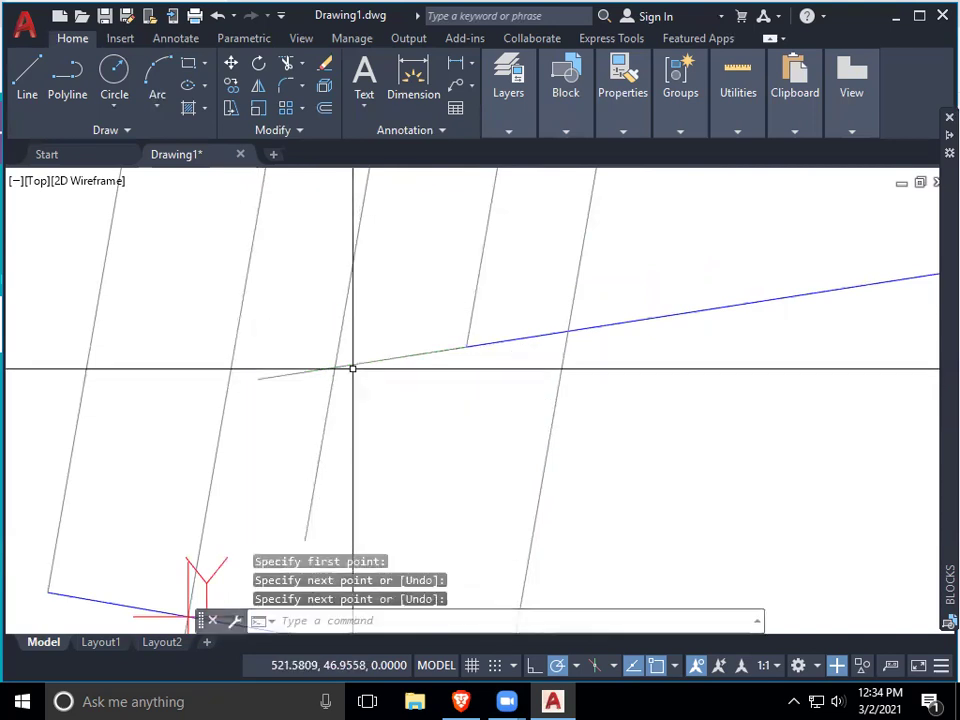
pyautogui.scroll(-3, 375, 365)
pyautogui.moveTo(388, 364)
pyautogui.mouseDown(button='middle')
pyautogui.moveTo(483, 412)
pyautogui.moveTo(542, 461)
pyautogui.mouseUp(button='middle')
pyautogui.scroll(-2, 542, 461)
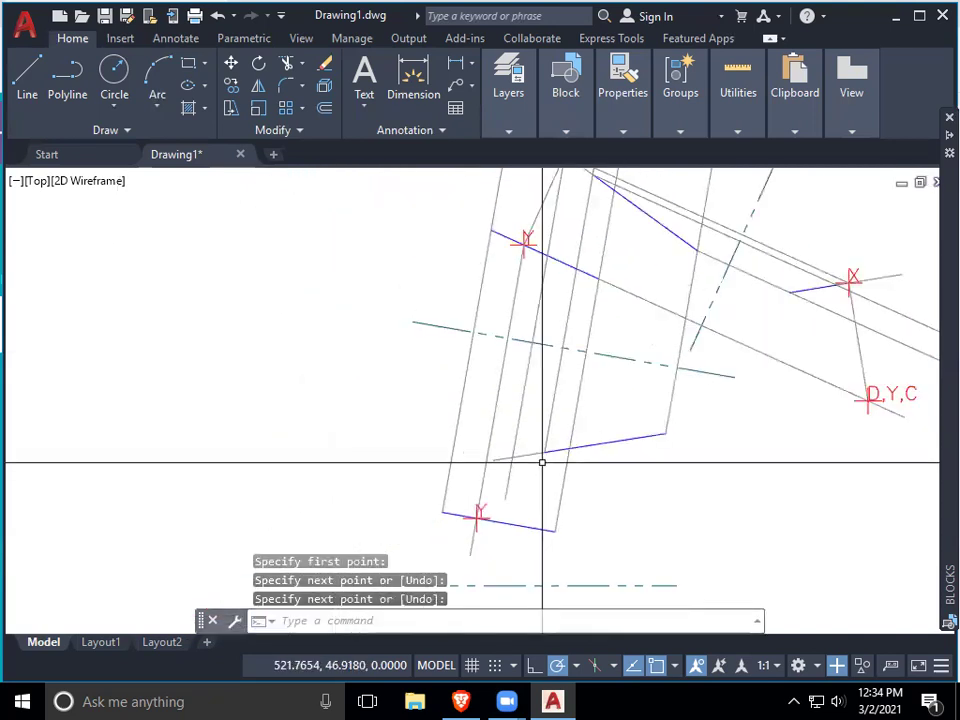
pyautogui.moveTo(551, 258); pyautogui.dragTo(547, 318, button='middle')
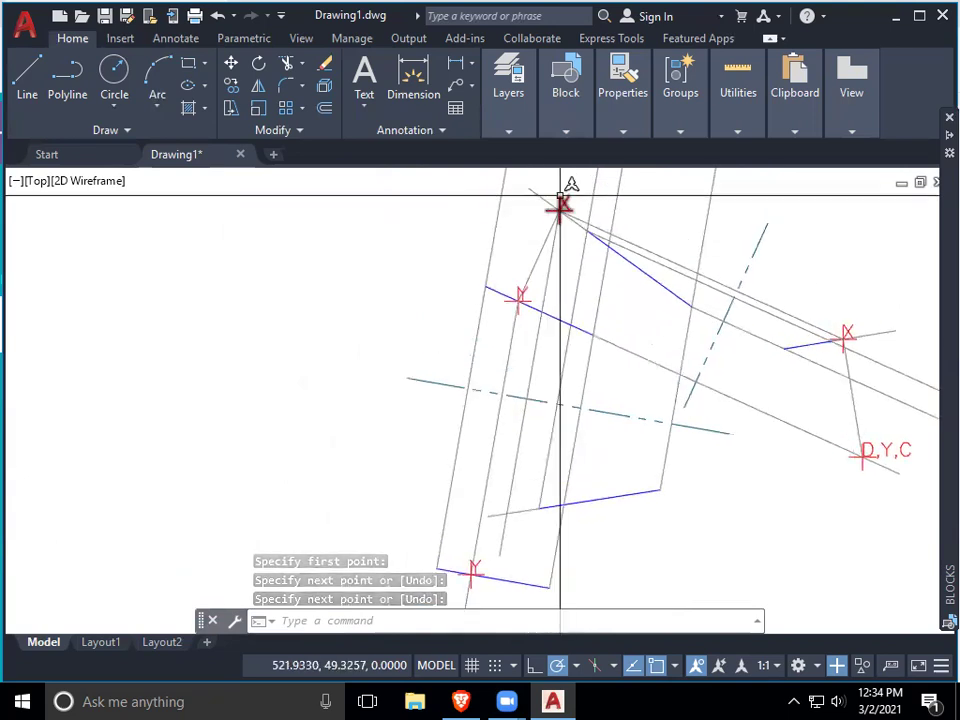
# Step: Copy the X point label from the first auxiliary view onto the intersection of its projector and extended AB in the top view
pyautogui.write('co')
pyautogui.press('Return')
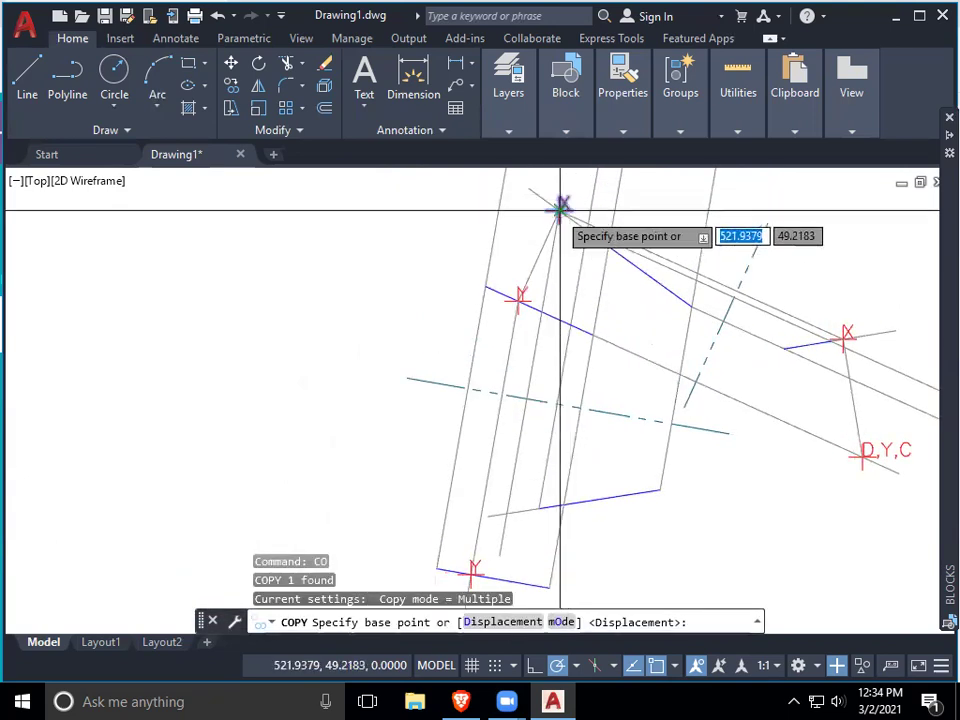
pyautogui.click(560, 208)
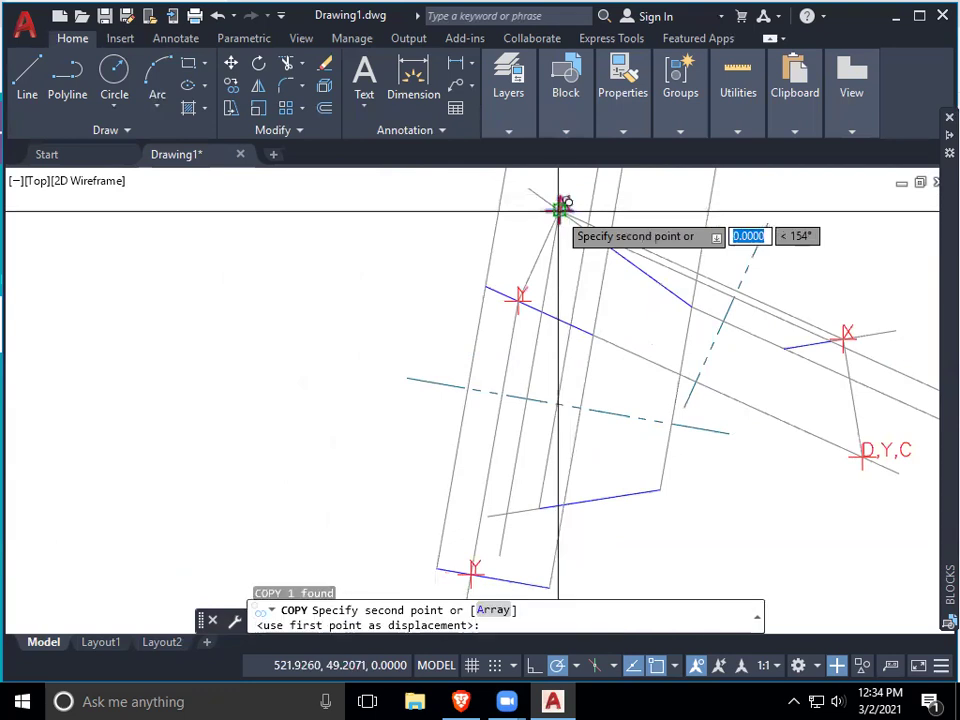
pyautogui.click(510, 508)
pyautogui.press('Return')
pyautogui.scroll(-2, 569, 386)
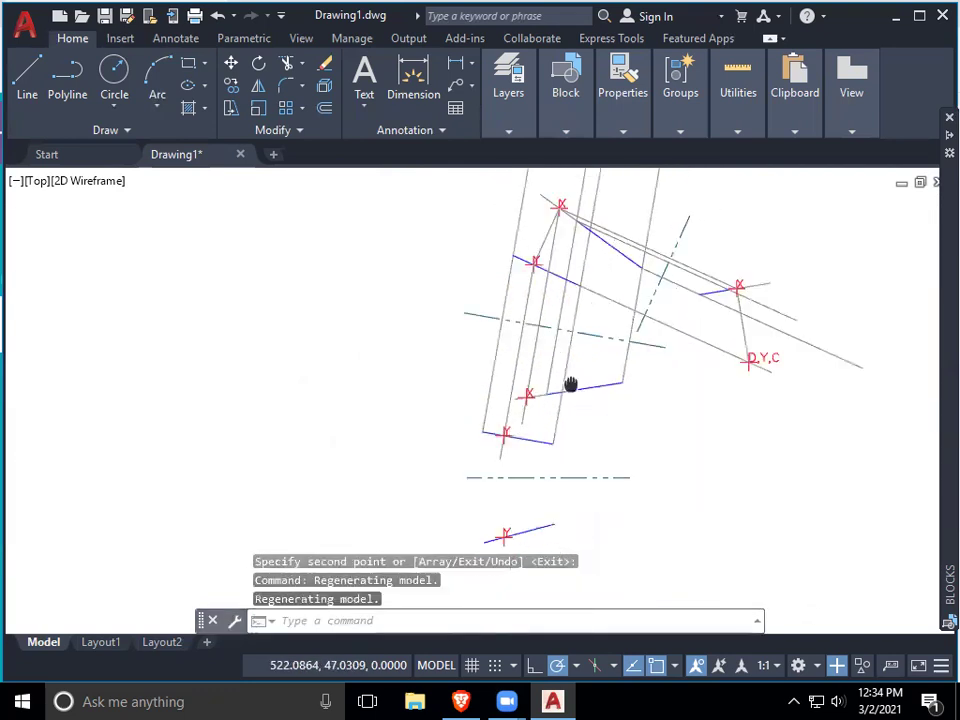
pyautogui.moveTo(569, 386); pyautogui.dragTo(563, 300, button='middle')
pyautogui.click(520, 305)
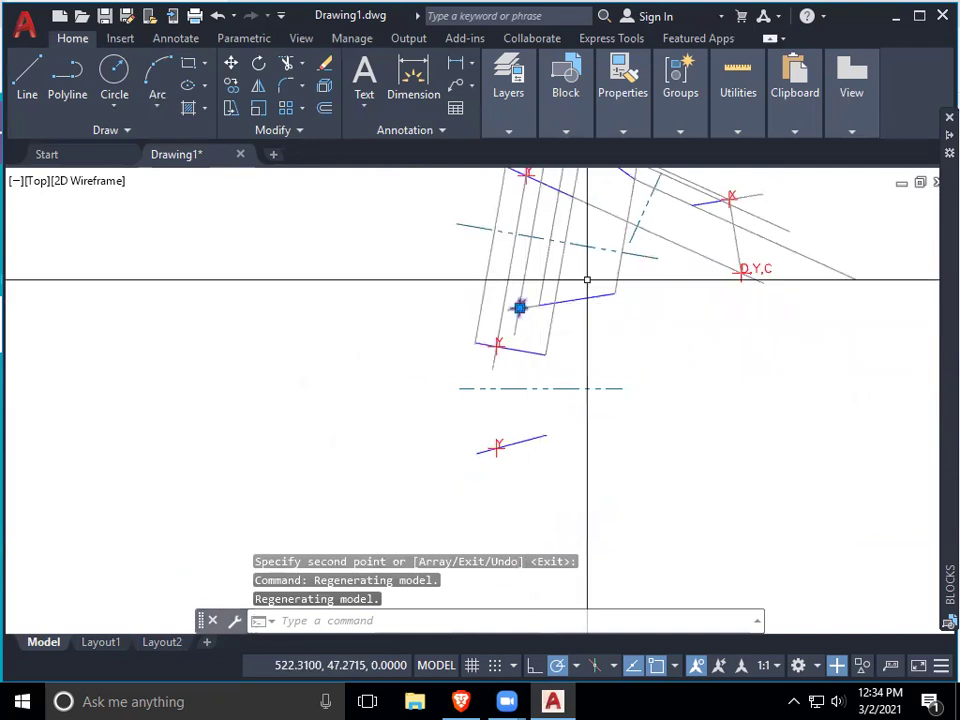
pyautogui.write('co')
pyautogui.press('Return')
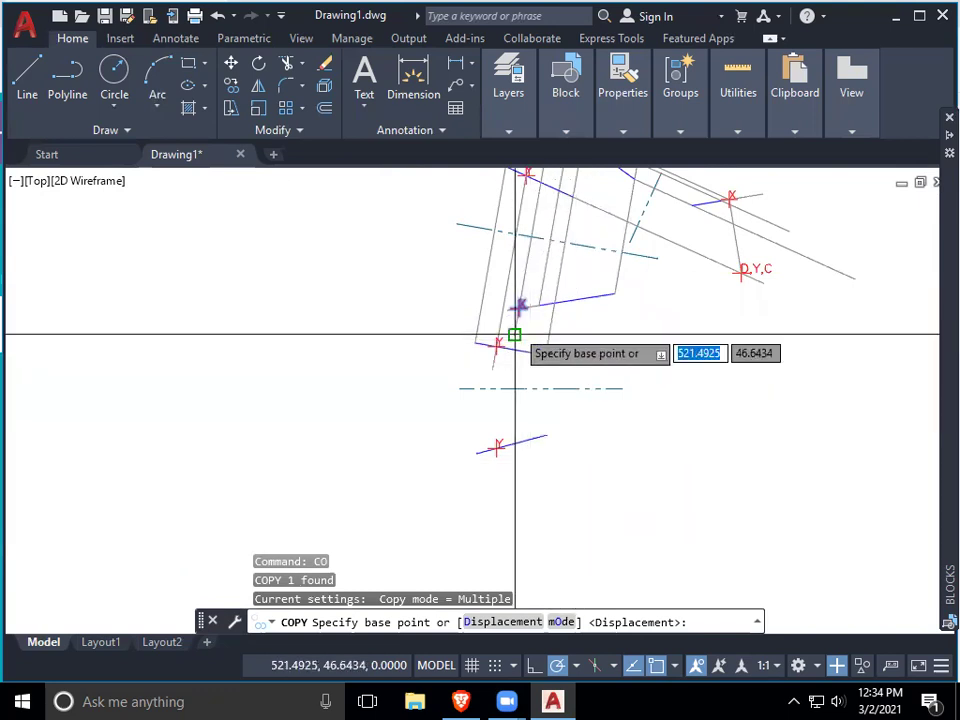
pyautogui.press('Escape')
# Step: Draw a construction line extending AB in the front view from its lower endpoint to well past the X point's vertical alignment
pyautogui.middleClick(595, 454)
pyautogui.middleClick(595, 454)
pyautogui.moveTo(889, 461); pyautogui.dragTo(391, 436, button='middle')
pyautogui.scroll(5, 391, 436)
pyautogui.moveTo(465, 429); pyautogui.dragTo(486, 408, button='middle')
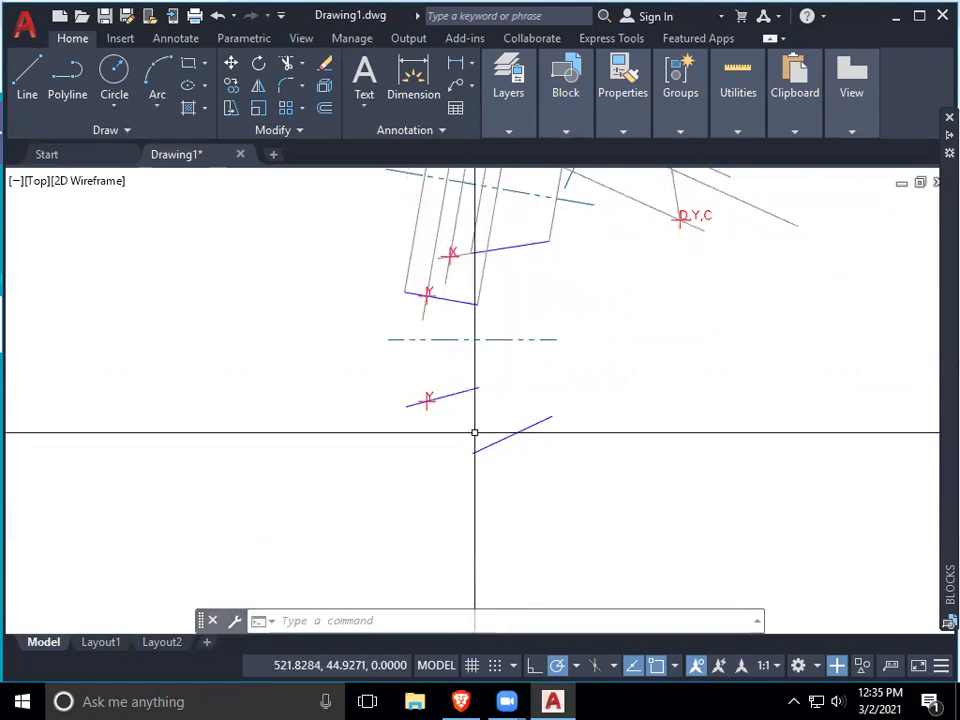
pyautogui.press('Return')
pyautogui.click(474, 453)
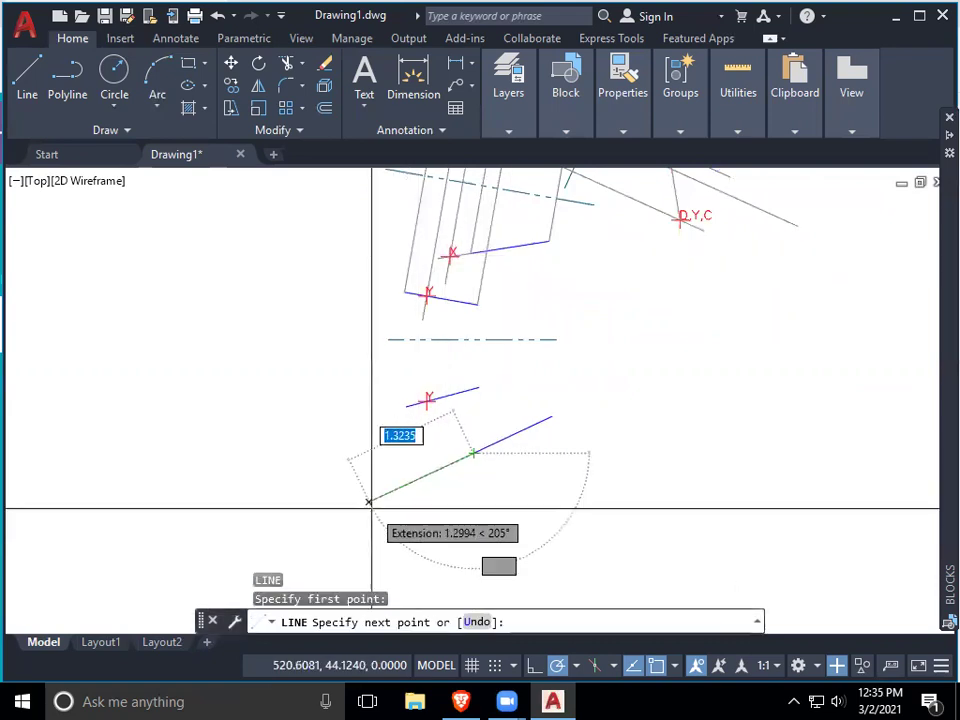
pyautogui.click(341, 515)
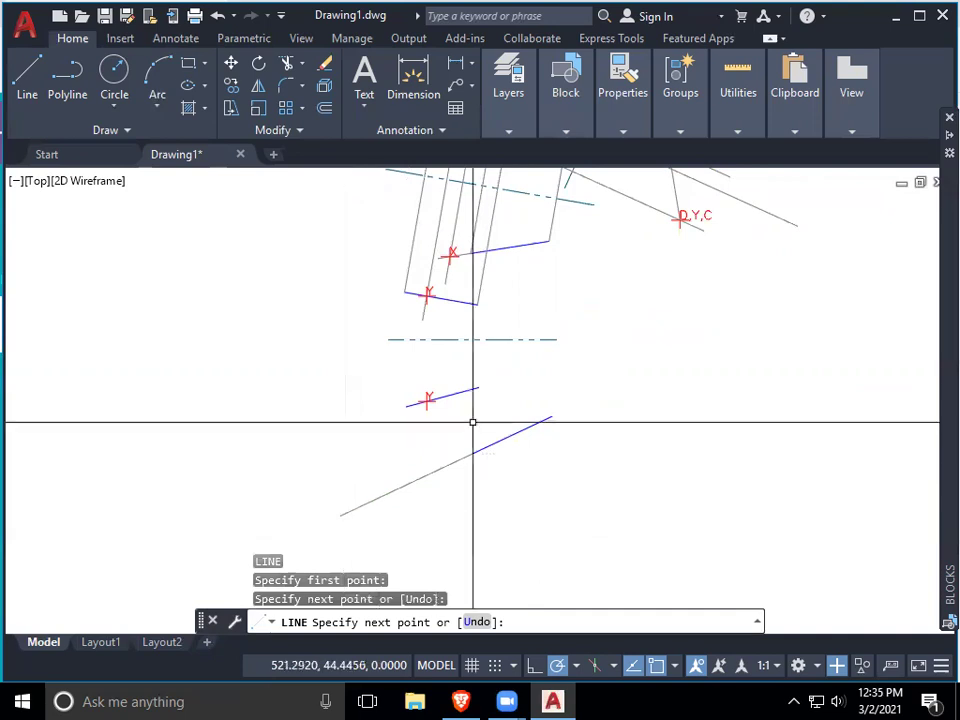
pyautogui.press('Return')
# Step: Copy the X point label from the top view straight down onto the extension of AB in the front view
pyautogui.click(452, 257)
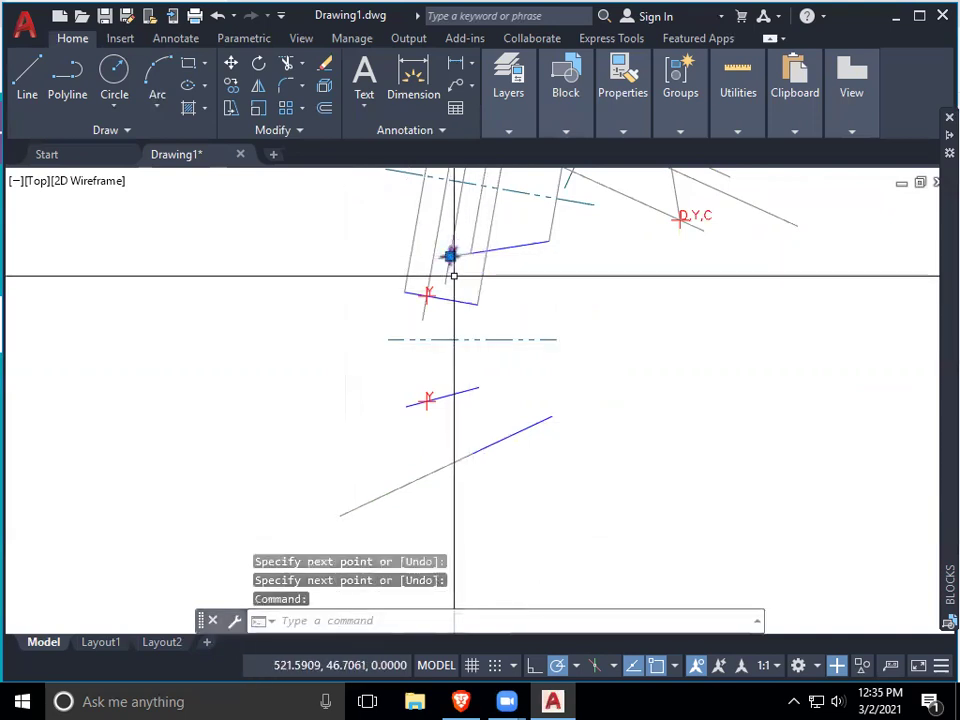
pyautogui.press('Return')
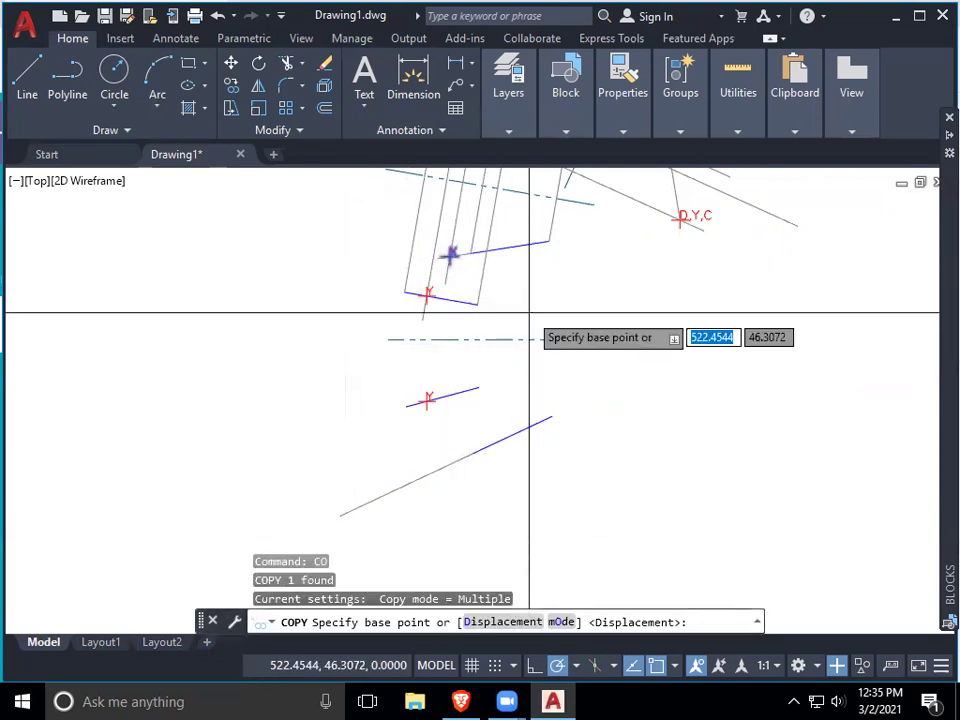
pyautogui.click(450, 257)
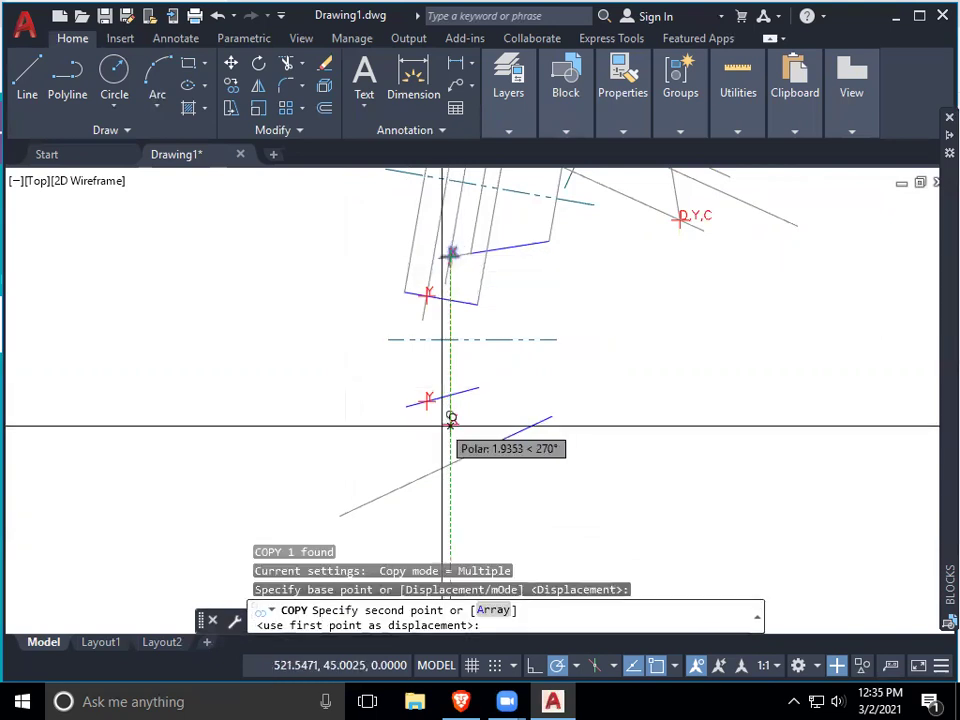
pyautogui.click(451, 463)
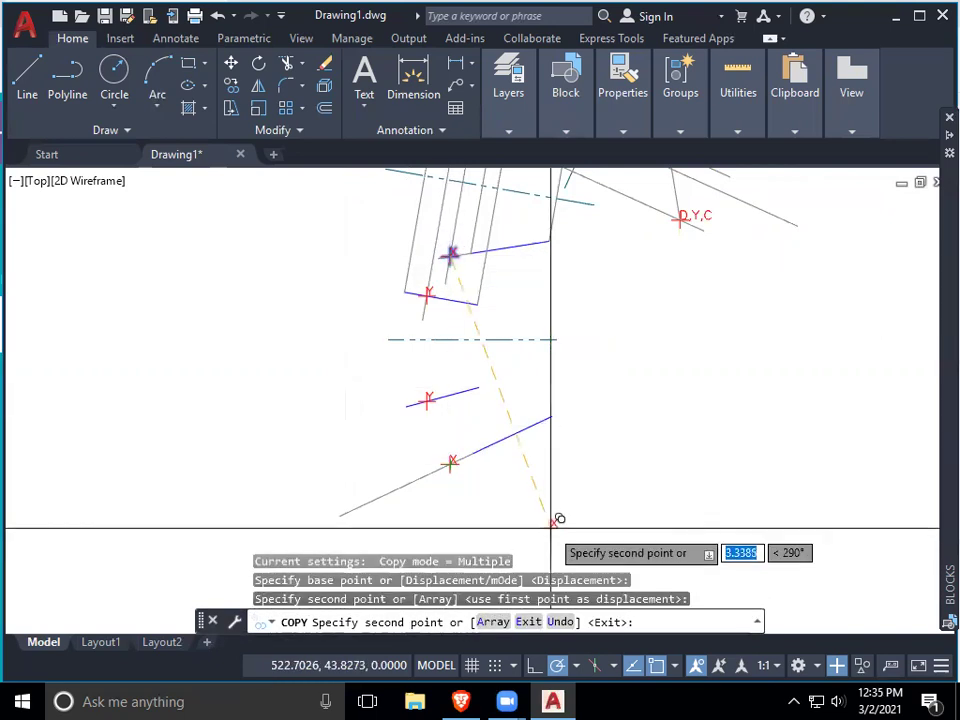
pyautogui.press('Return')
# Step: Draw the connector line from X to Y in the front view
pyautogui.write('l')
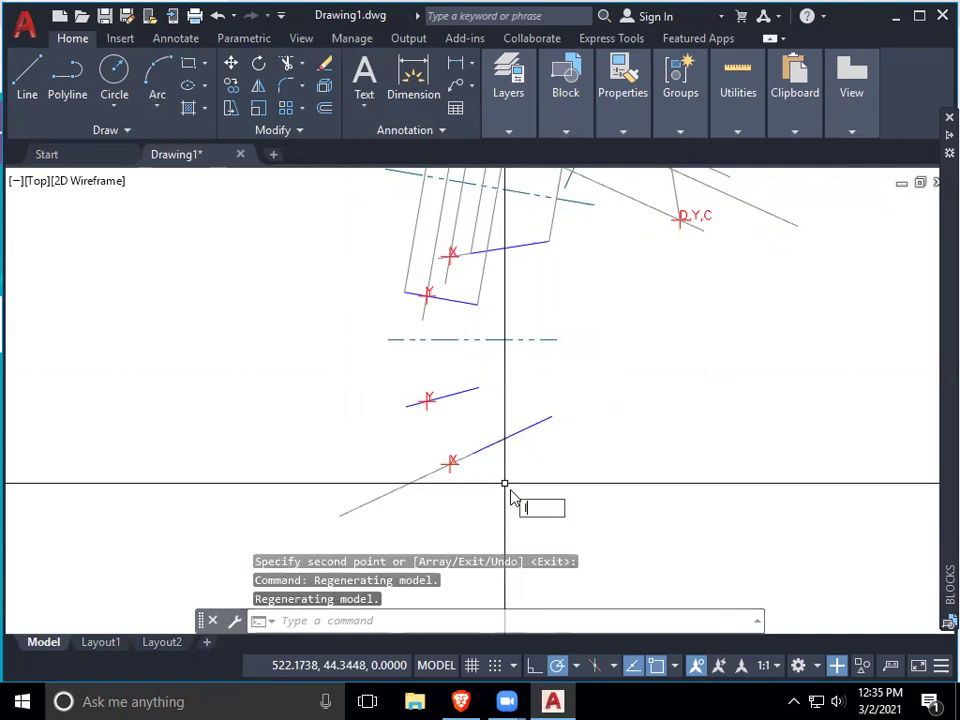
pyautogui.press('Return')
pyautogui.click(451, 463)
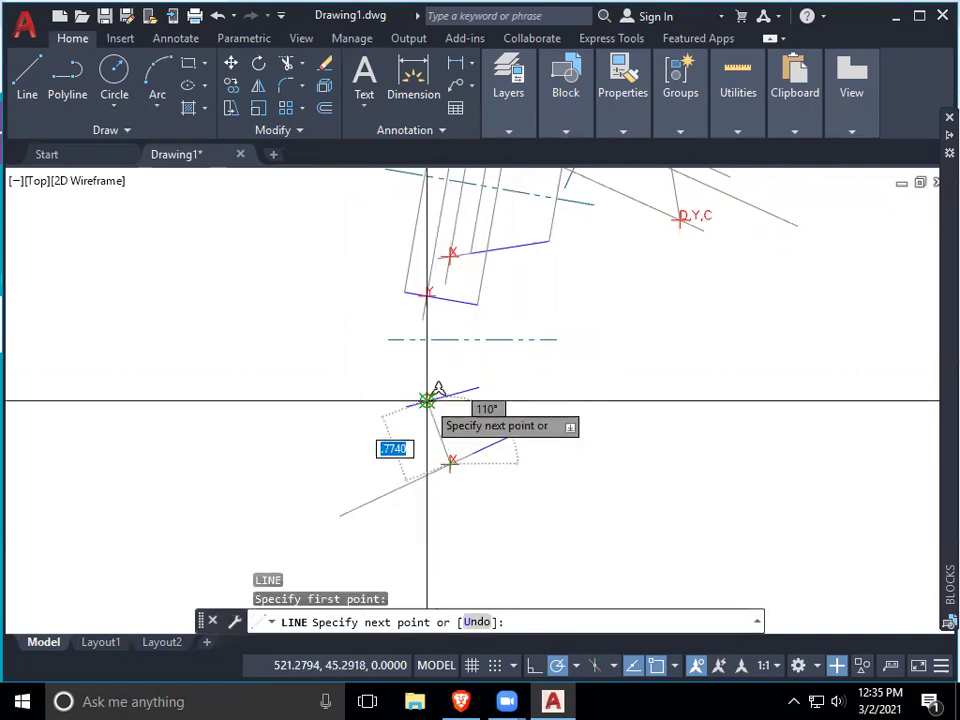
pyautogui.click(428, 400)
pyautogui.press('Return')
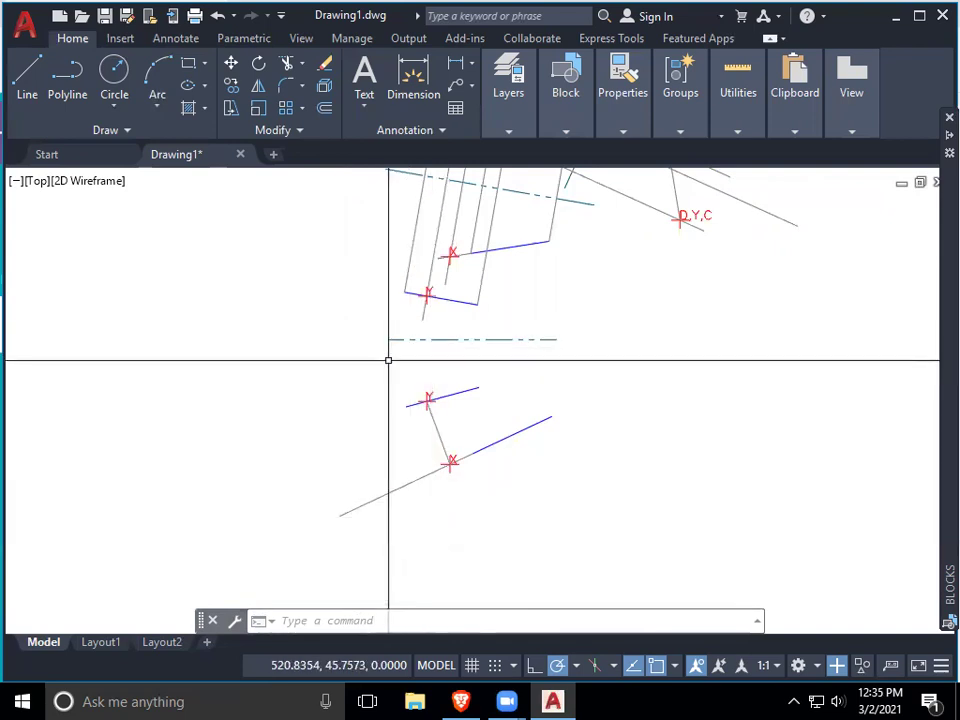
# Step: Draw the connector line from Y to X in the top view
pyautogui.press('Return')
pyautogui.click(427, 294)
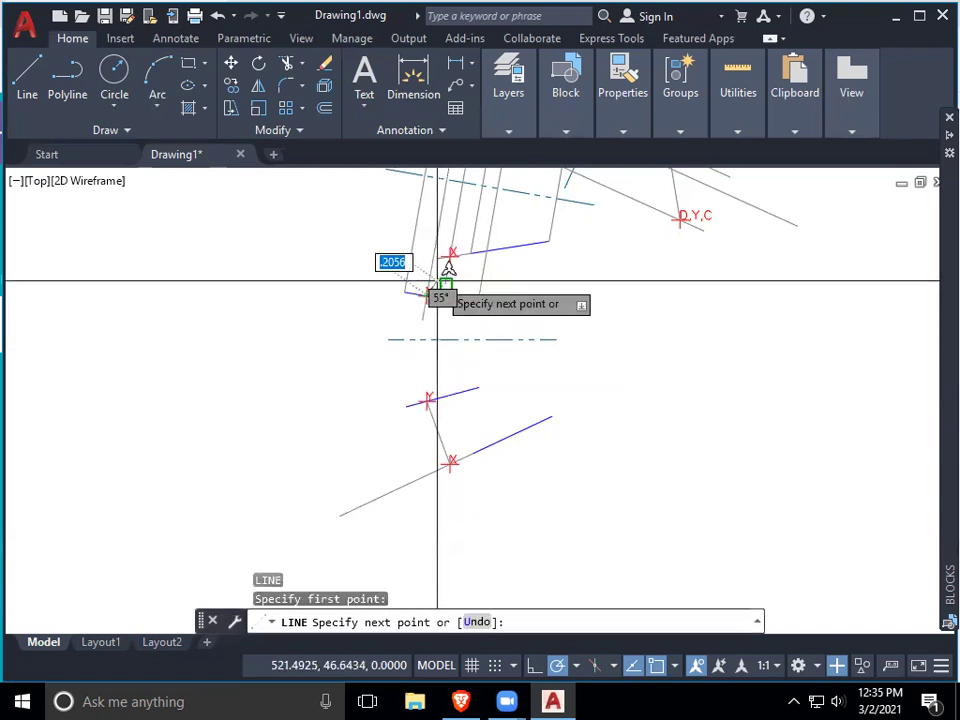
pyautogui.click(450, 256)
pyautogui.press('Return')
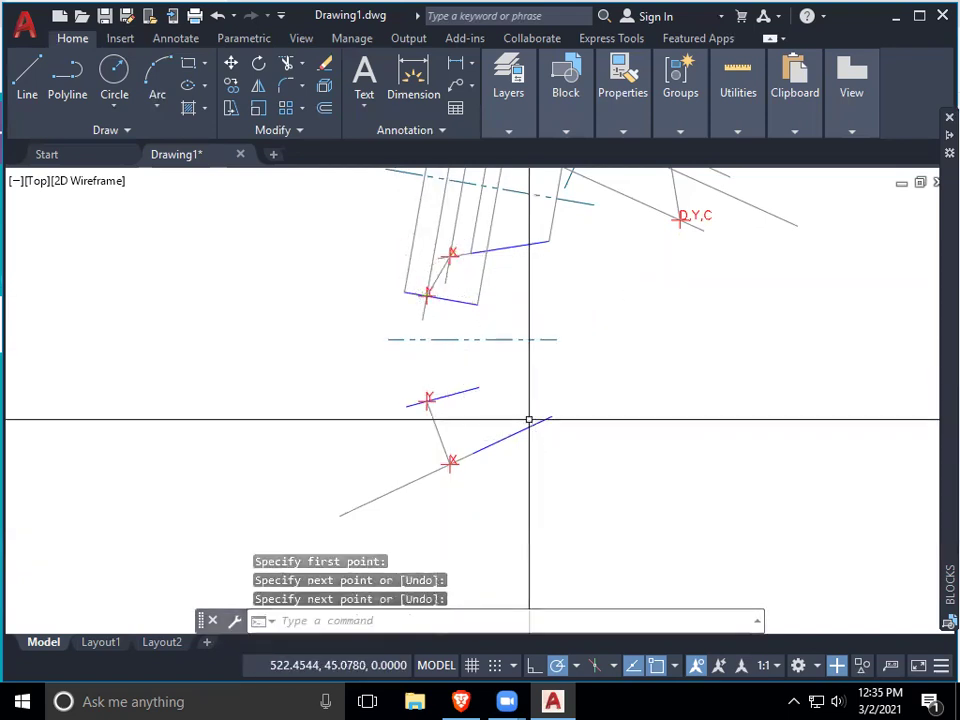
# Step: Assign the XY connector lines in the top, front and first auxiliary views to the obj layer
pyautogui.click(439, 276)
pyautogui.click(440, 423)
pyautogui.moveTo(476, 409); pyautogui.dragTo(613, 528, button='middle')
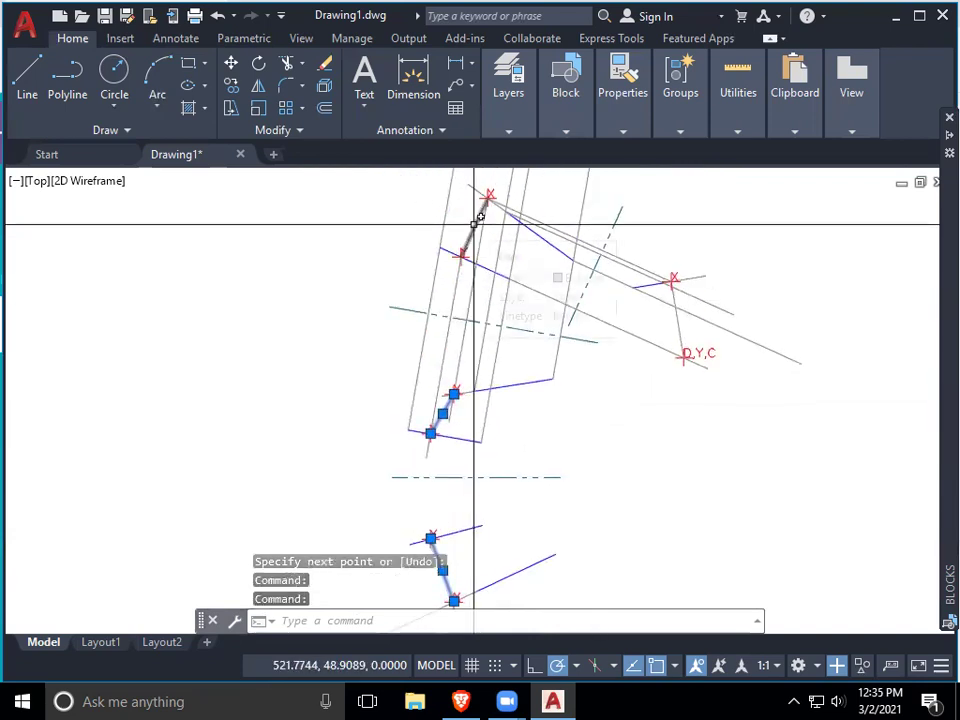
pyautogui.click(476, 214)
pyautogui.click(497, 123)
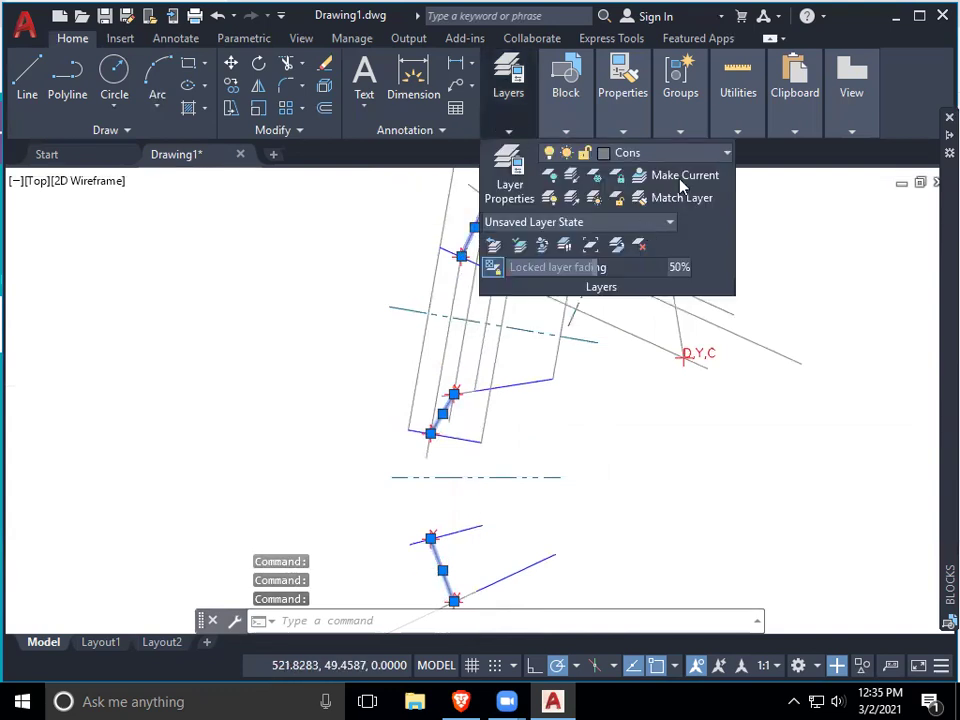
pyautogui.click(695, 158)
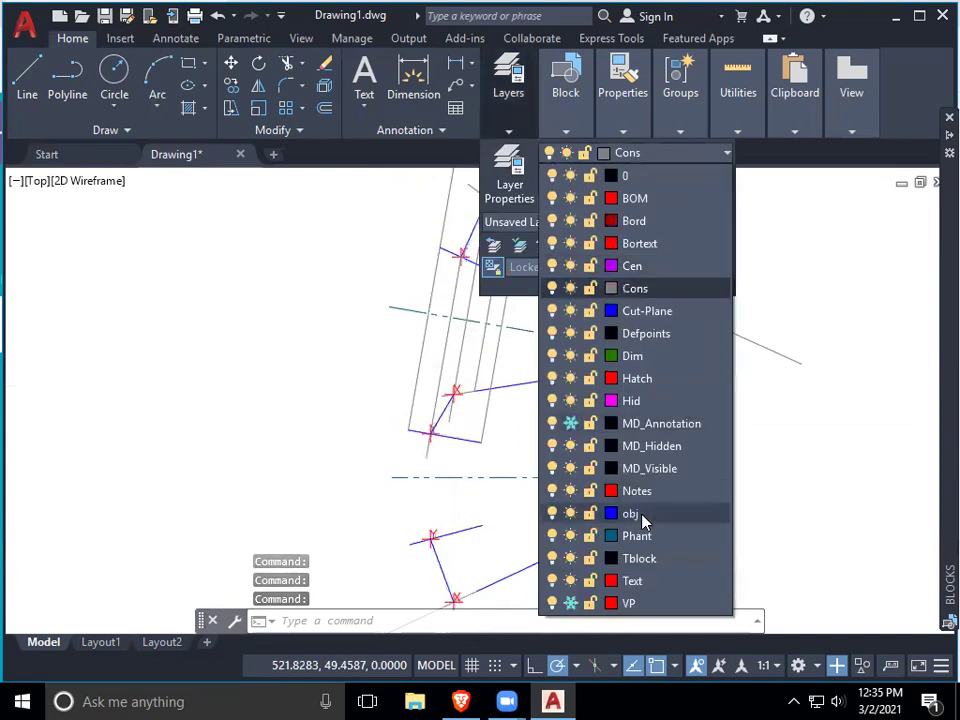
pyautogui.click(632, 514)
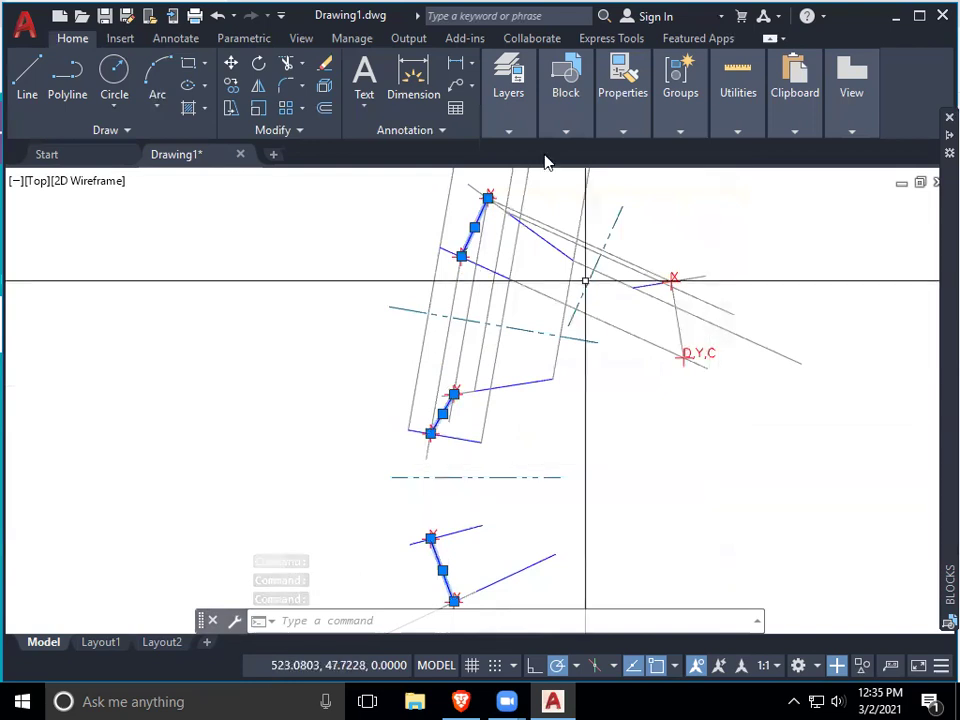
# Step: Change the three selected XY connector lines to the Cen layer and clear the selection
pyautogui.moveTo(492, 110)
pyautogui.click(690, 153)
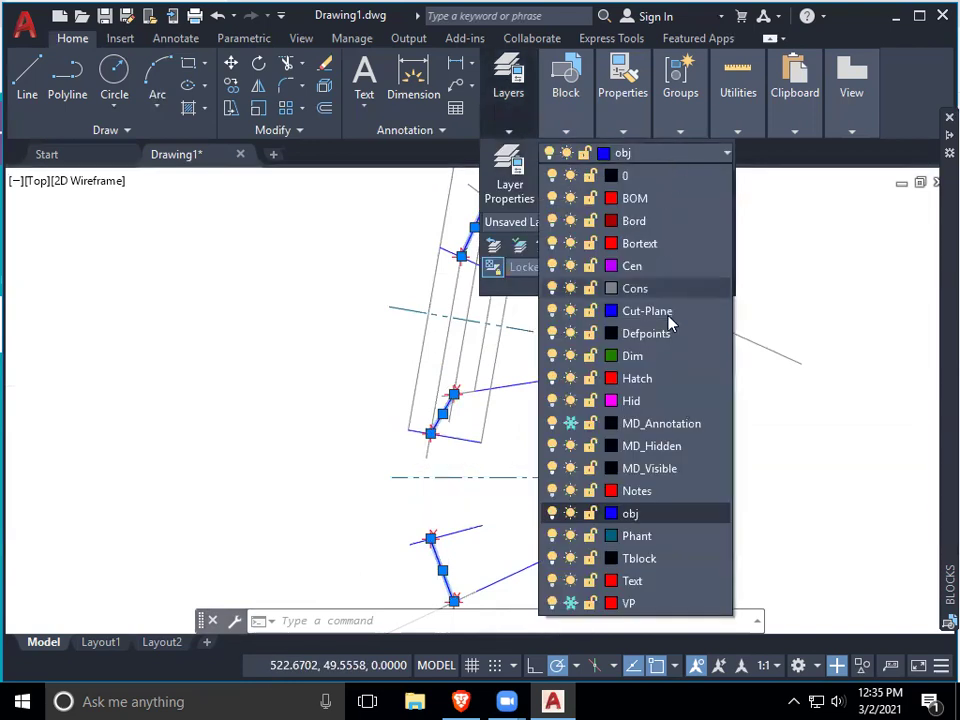
pyautogui.click(633, 266)
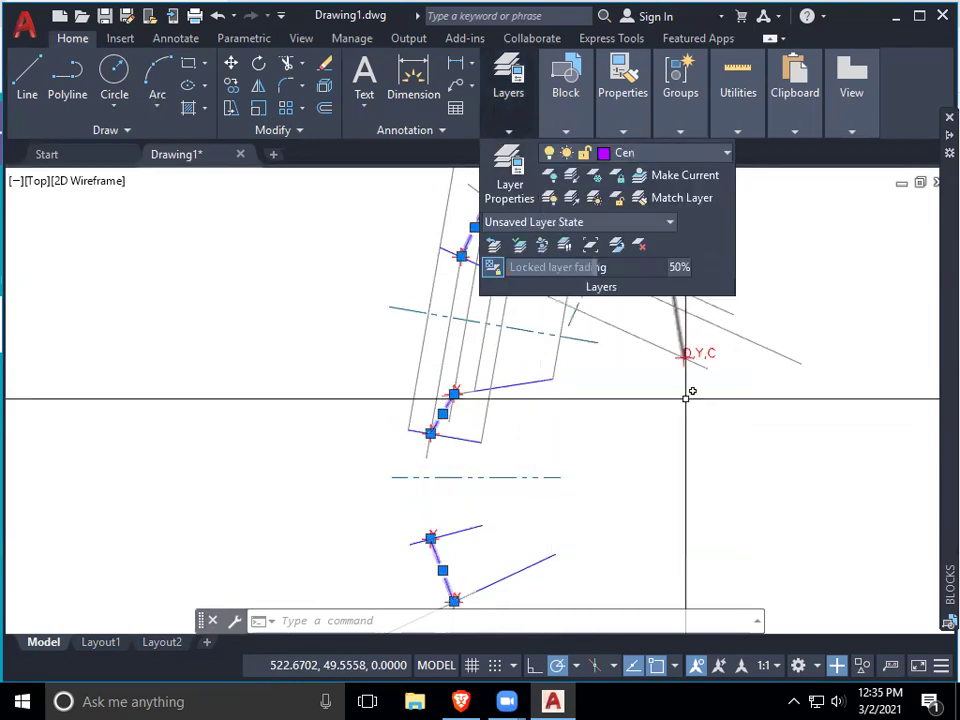
pyautogui.press('Escape')
# Step: Assign the XY connector line in the second auxiliary view to the Cen layer
pyautogui.scroll(-1, 660, 507)
pyautogui.moveTo(660, 511); pyautogui.dragTo(632, 474, button='middle')
pyautogui.scroll(1, 628, 458)
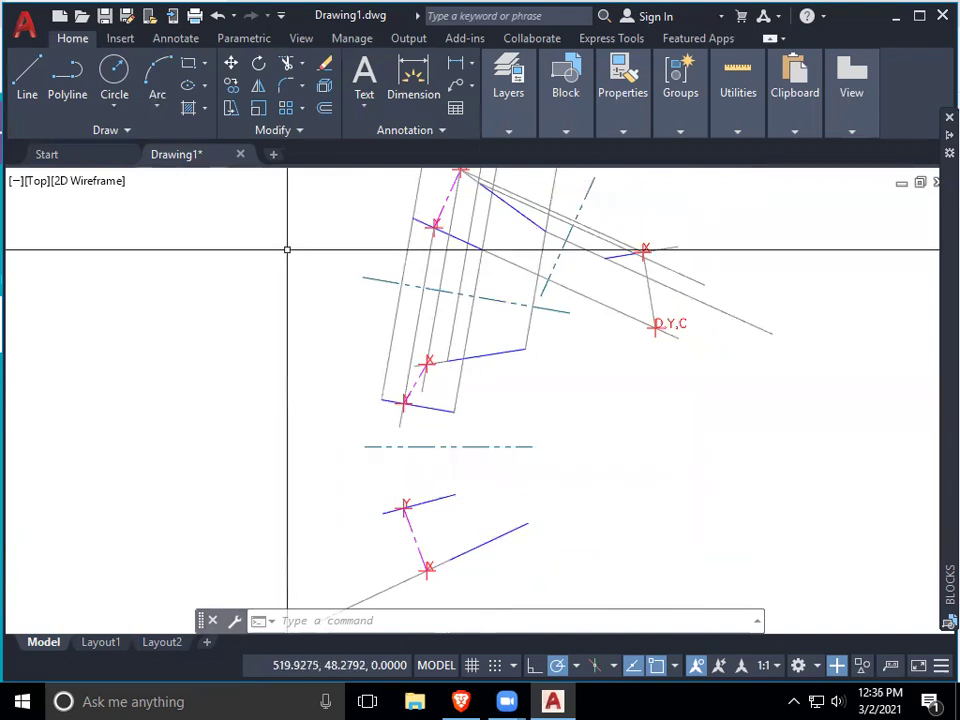
pyautogui.click(653, 308)
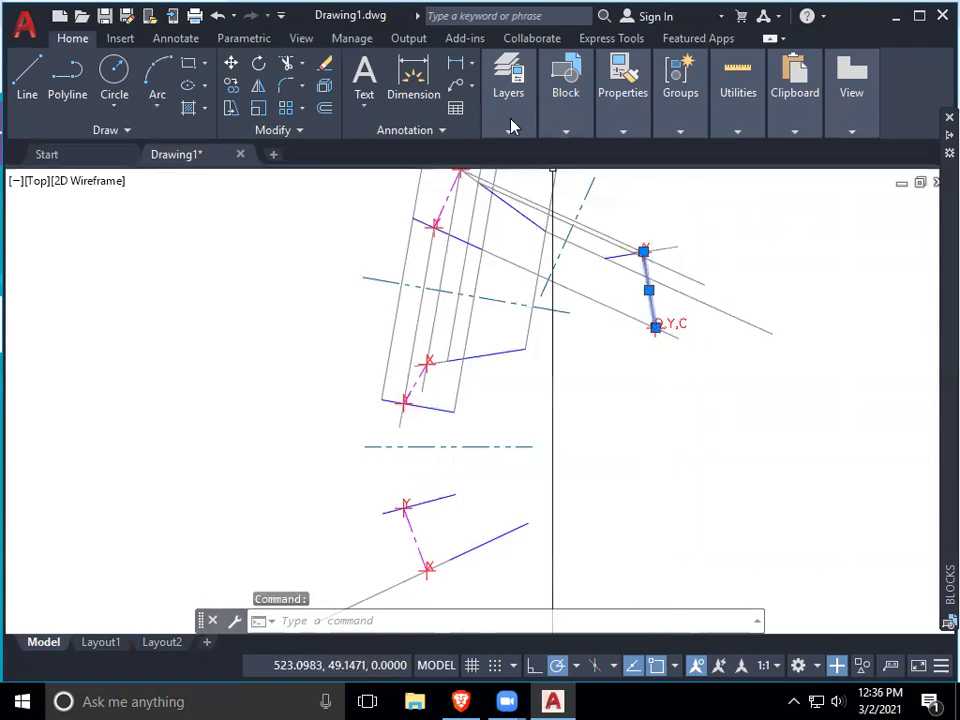
pyautogui.click(503, 116)
pyautogui.click(667, 156)
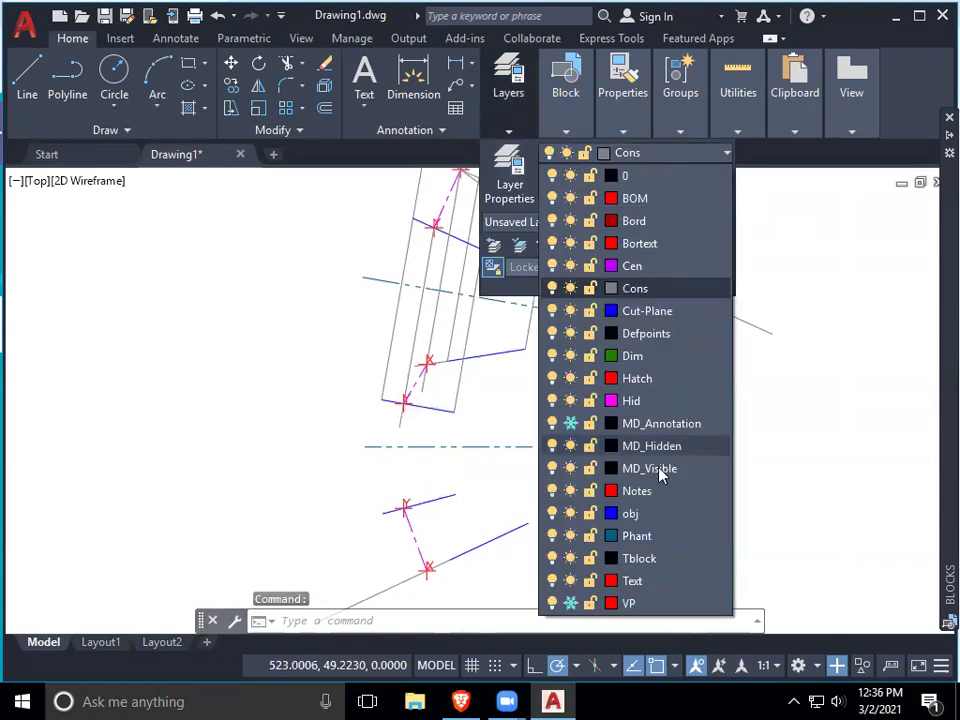
pyautogui.click(632, 266)
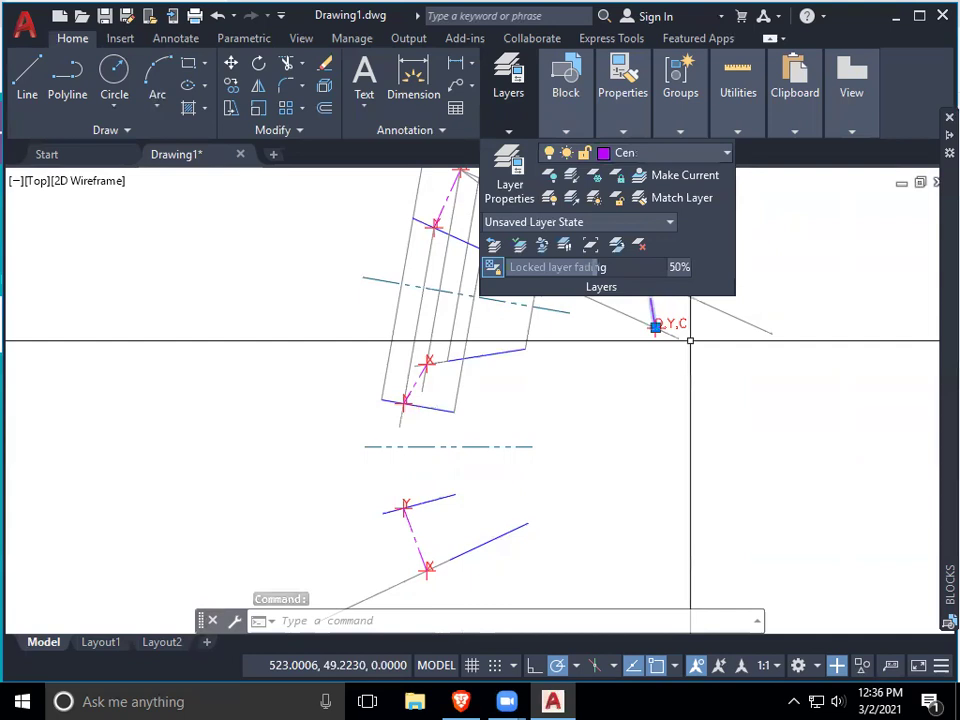
pyautogui.press('Escape')
pyautogui.press('Escape')
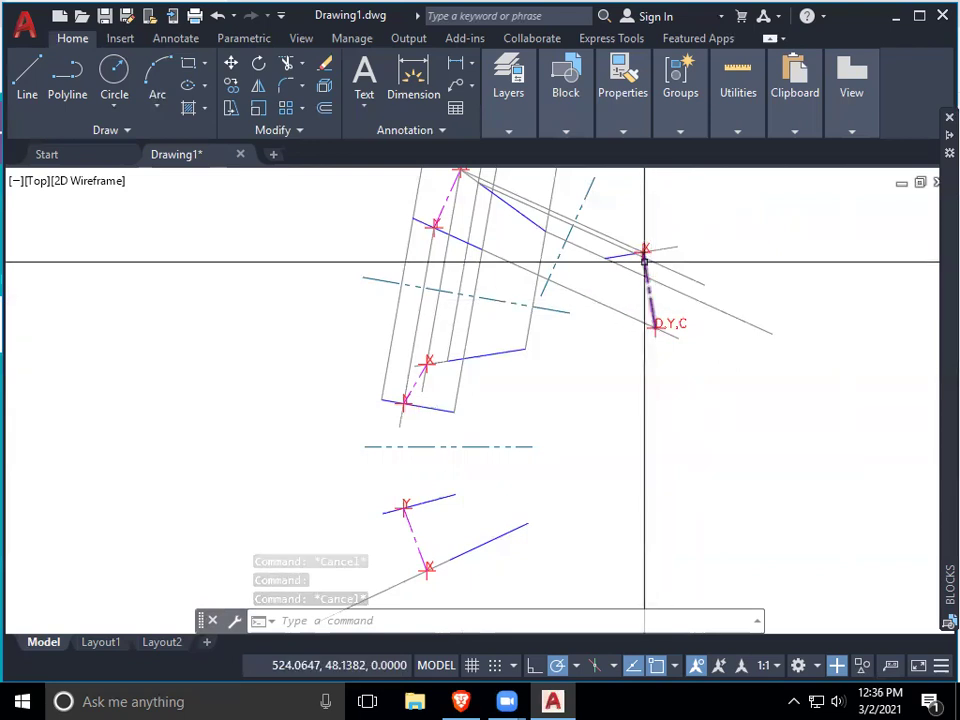
# Step: Check the true length of the XY connector in the second auxiliary view using its endpoint grip at X
pyautogui.click(649, 268)
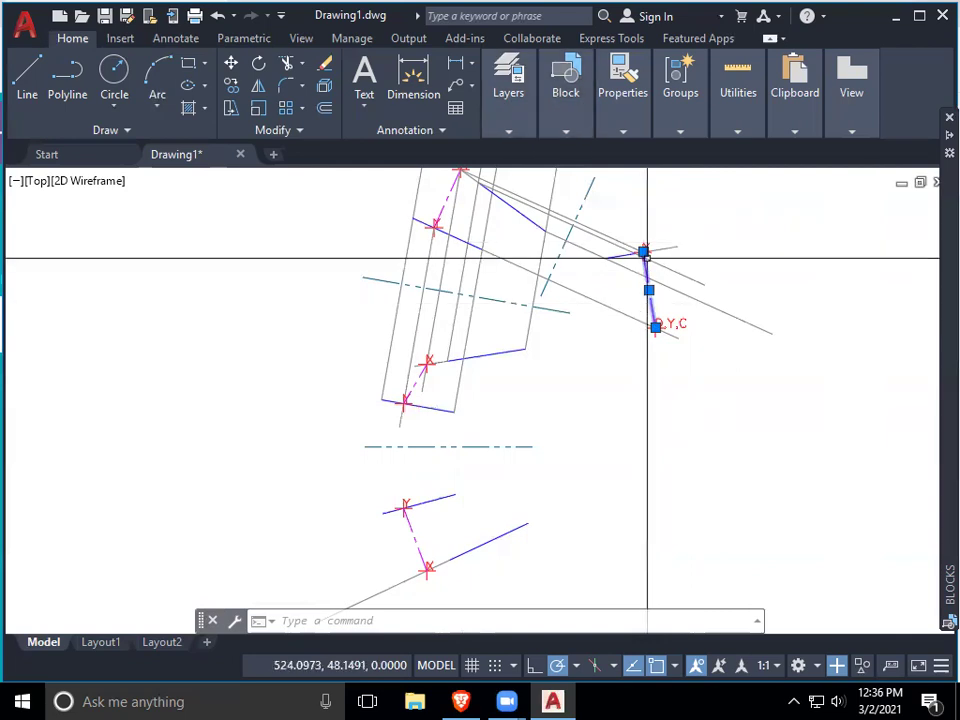
pyautogui.moveTo(644, 249)
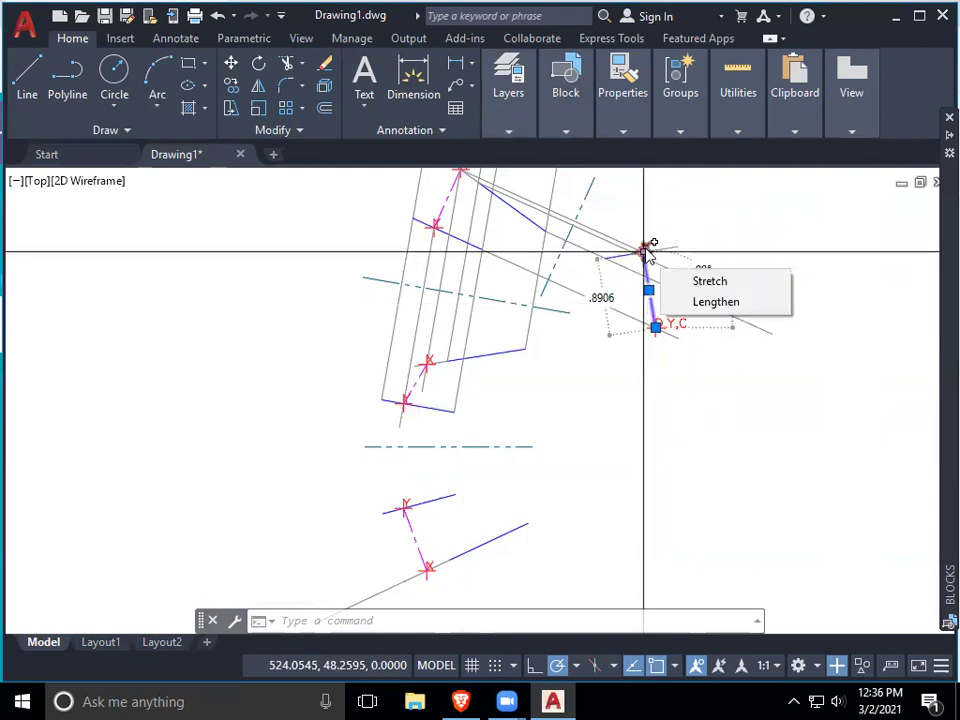